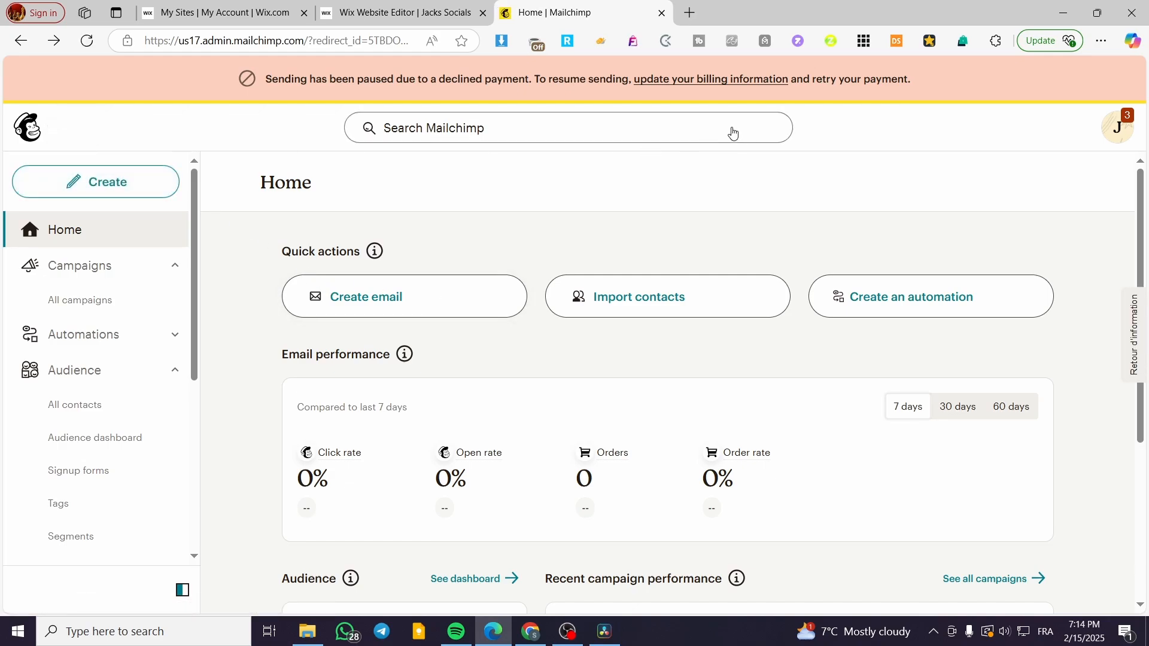
- Switch to the Wix sites list and open the Jacks Socials site in the website editor
left_click(272, 6)
left_click(391, 10)
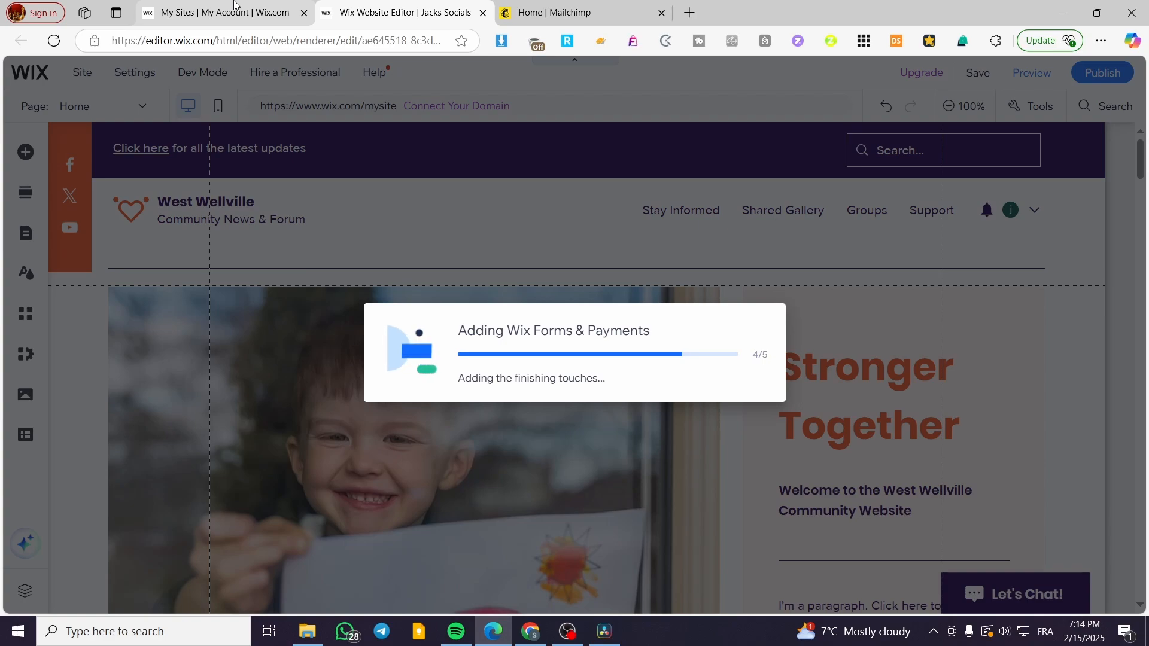
left_click(54, 41)
left_click(223, 13)
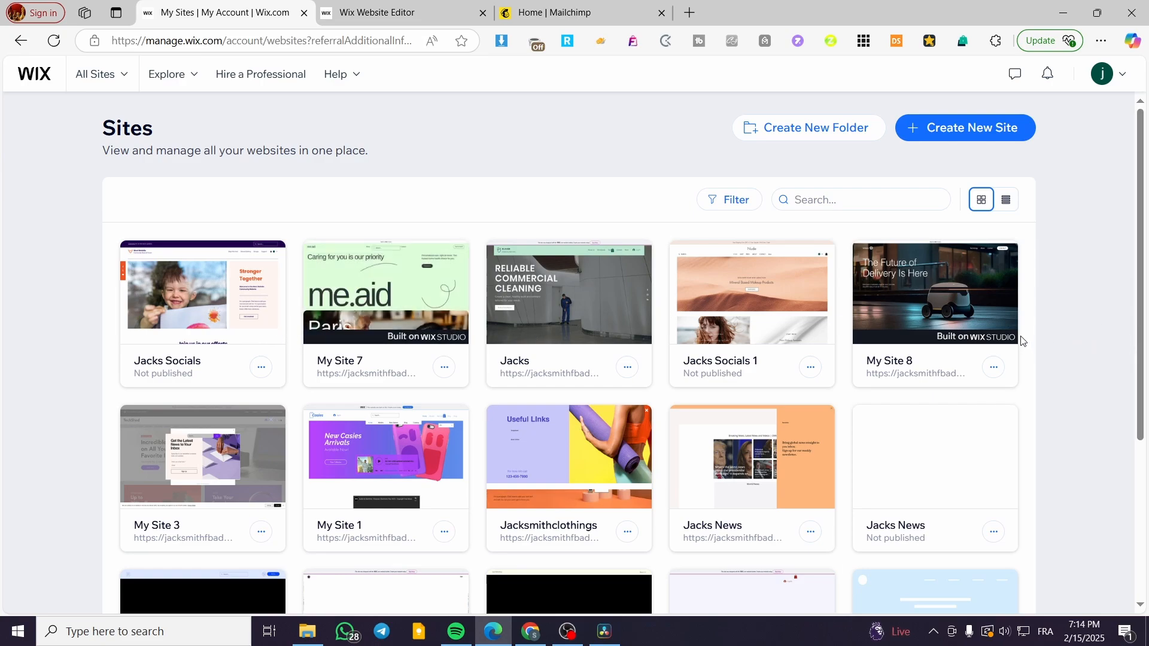
mouse_move(233, 304)
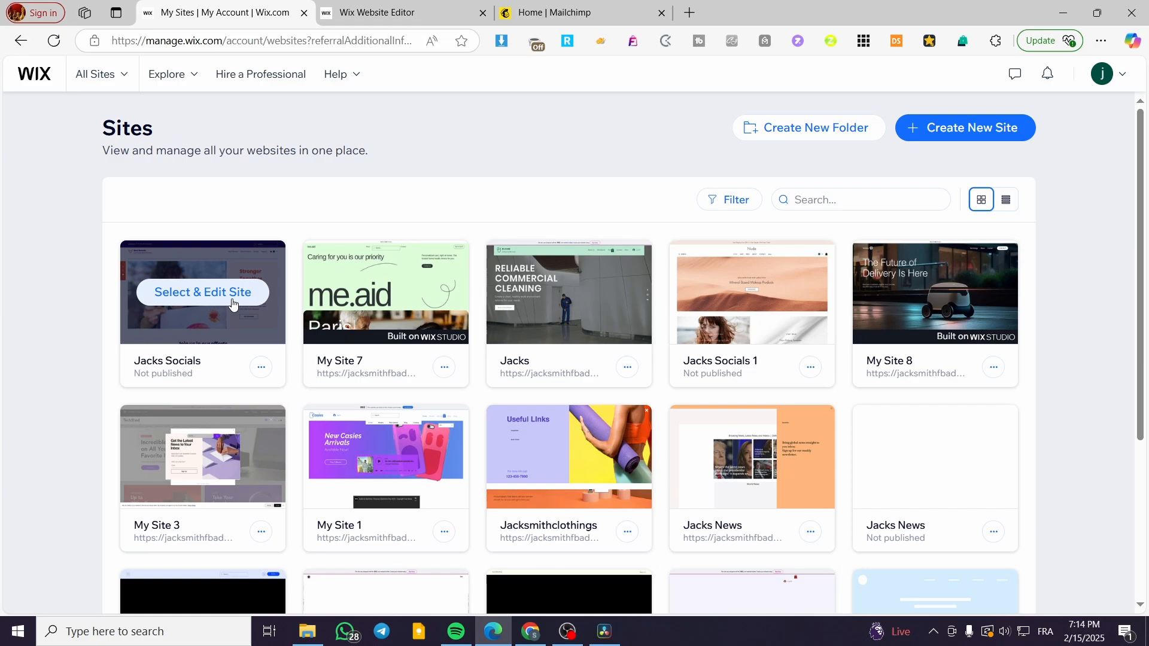
left_click(178, 294)
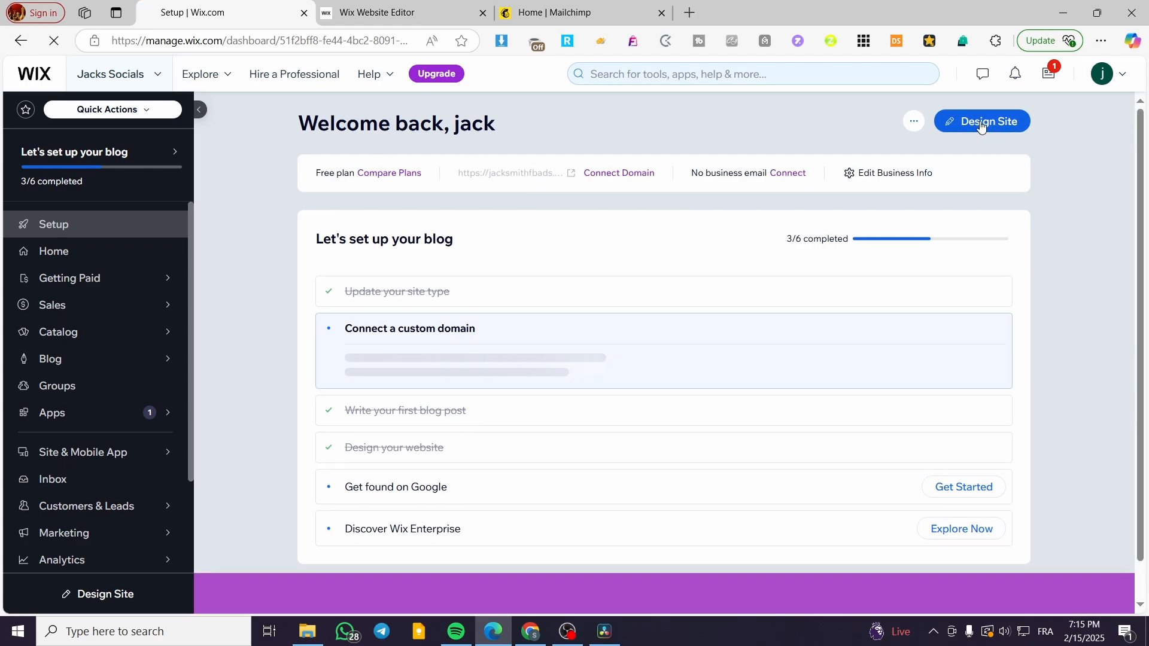
left_click(982, 122)
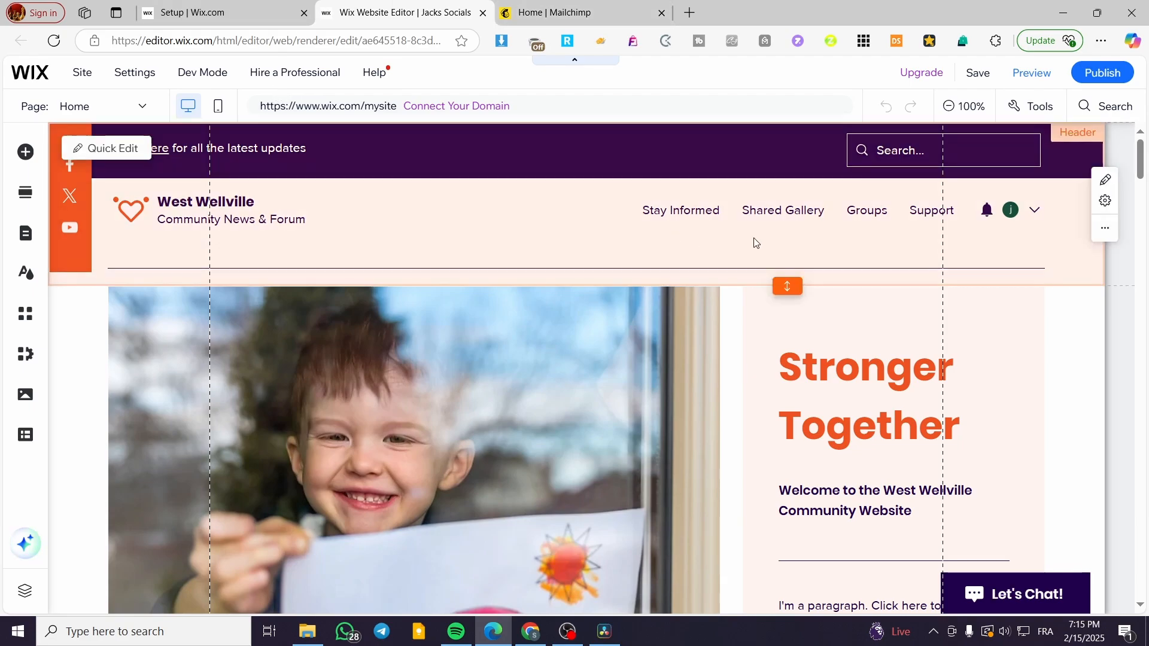
- Shorten the home page section around the Instagram feed by raising its lower edge
scroll(694, 225, "down", 3)
scroll(681, 220, "down", 5)
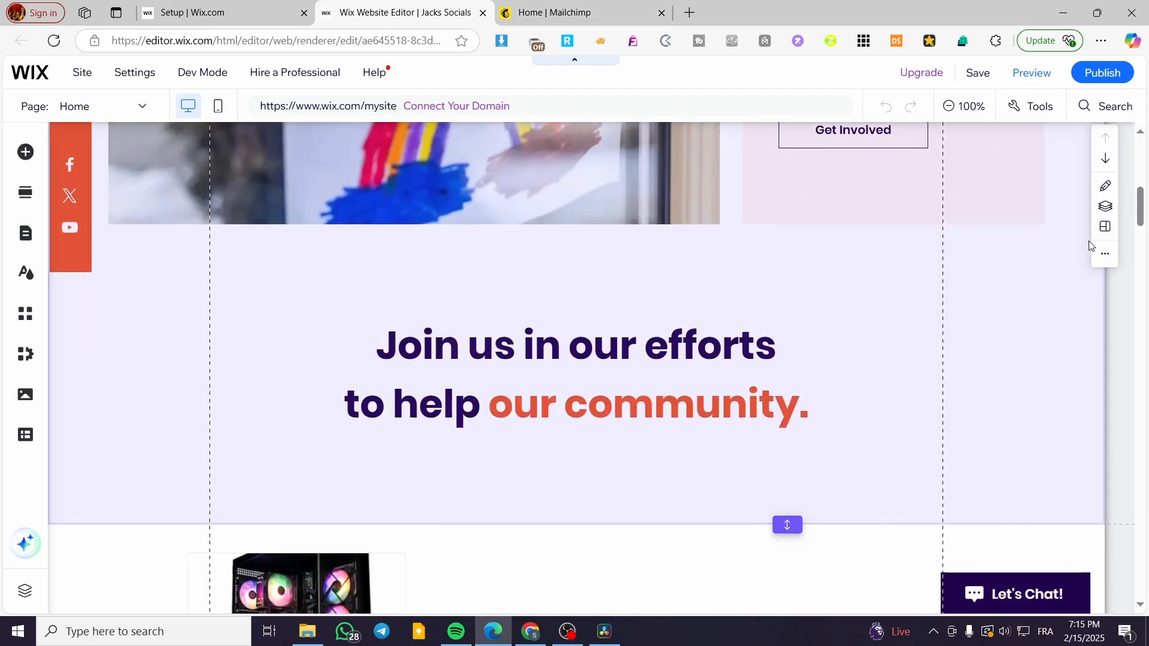
scroll(1144, 233, "down", 3)
scroll(1143, 232, "down", 3)
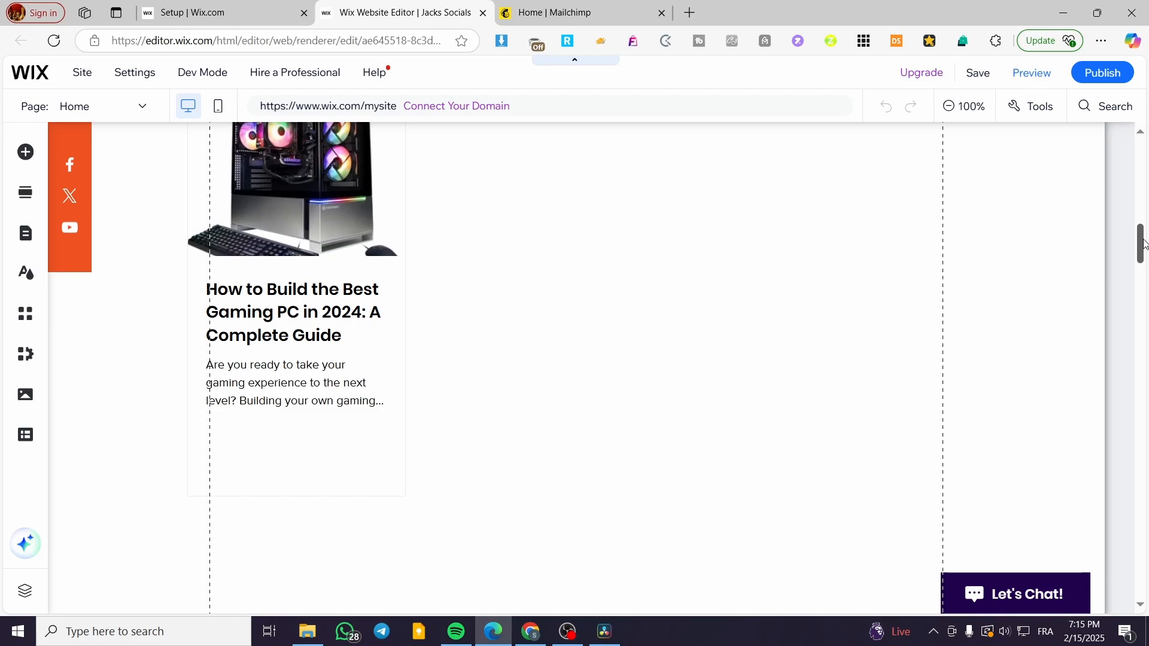
left_click_drag(1145, 244, 1141, 323)
left_click_drag(788, 561, 951, 369)
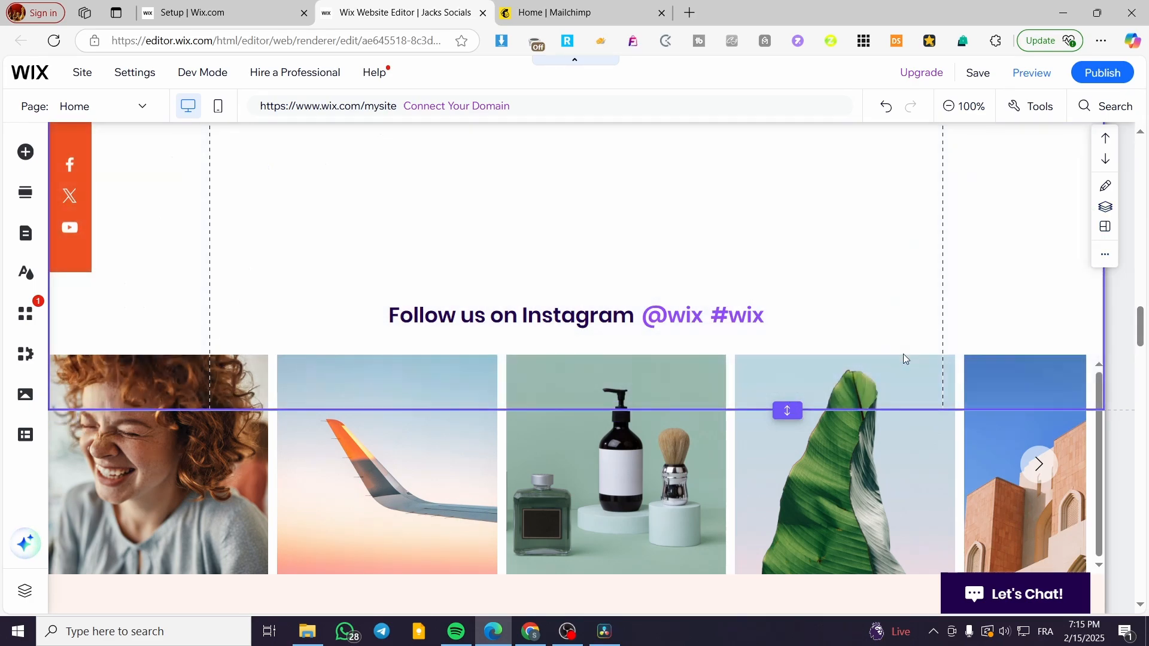
- Look through the home page sections from the blog post down to the contact area for a place to add a section
scroll(694, 466, "up", 7)
scroll(1012, 413, "down", 1)
scroll(1011, 414, "down", 2)
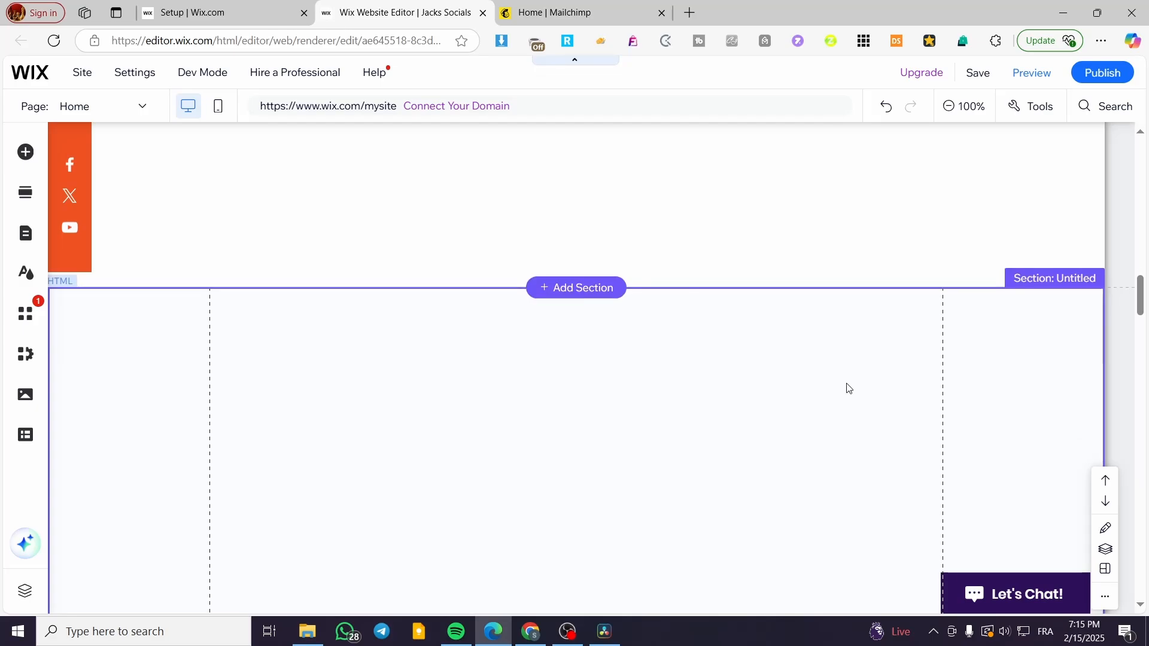
scroll(977, 406, "down", 7)
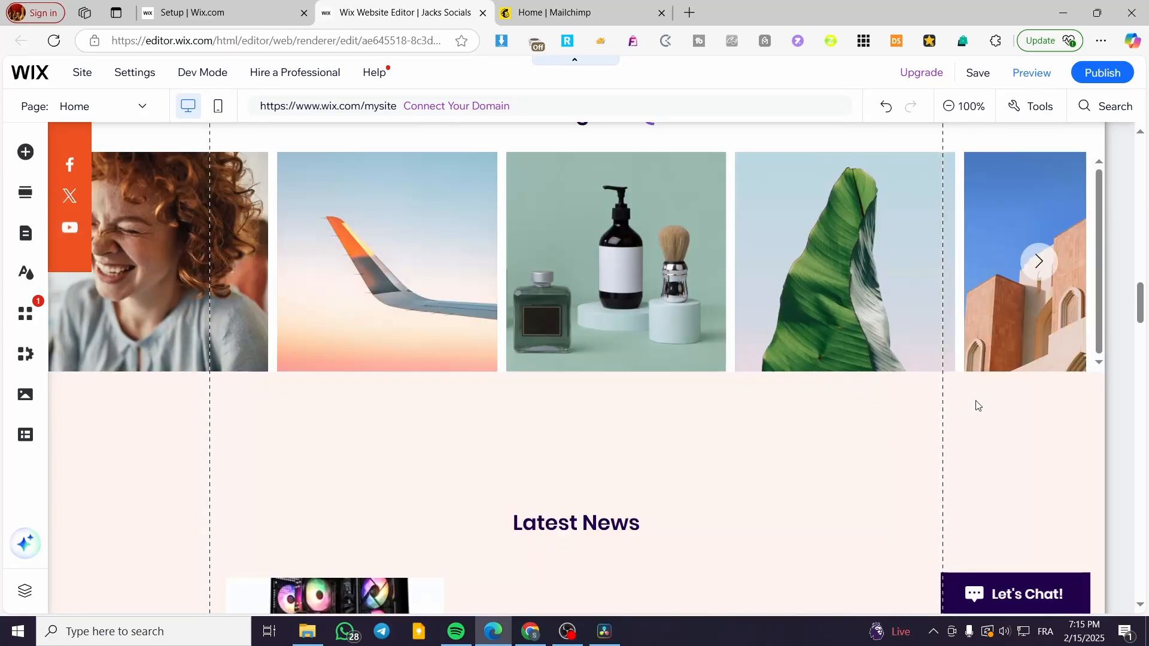
scroll(403, 437, "up", 5)
scroll(684, 457, "down", 12)
scroll(528, 493, "up", 5)
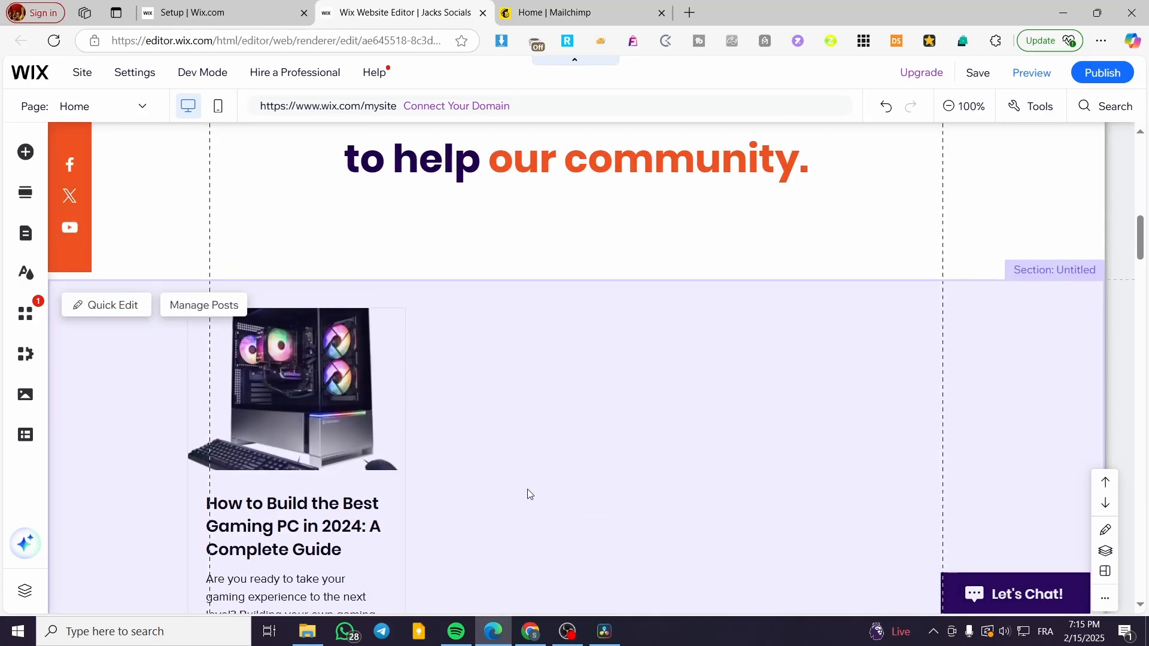
scroll(670, 441, "down", 4)
scroll(812, 477, "down", 4)
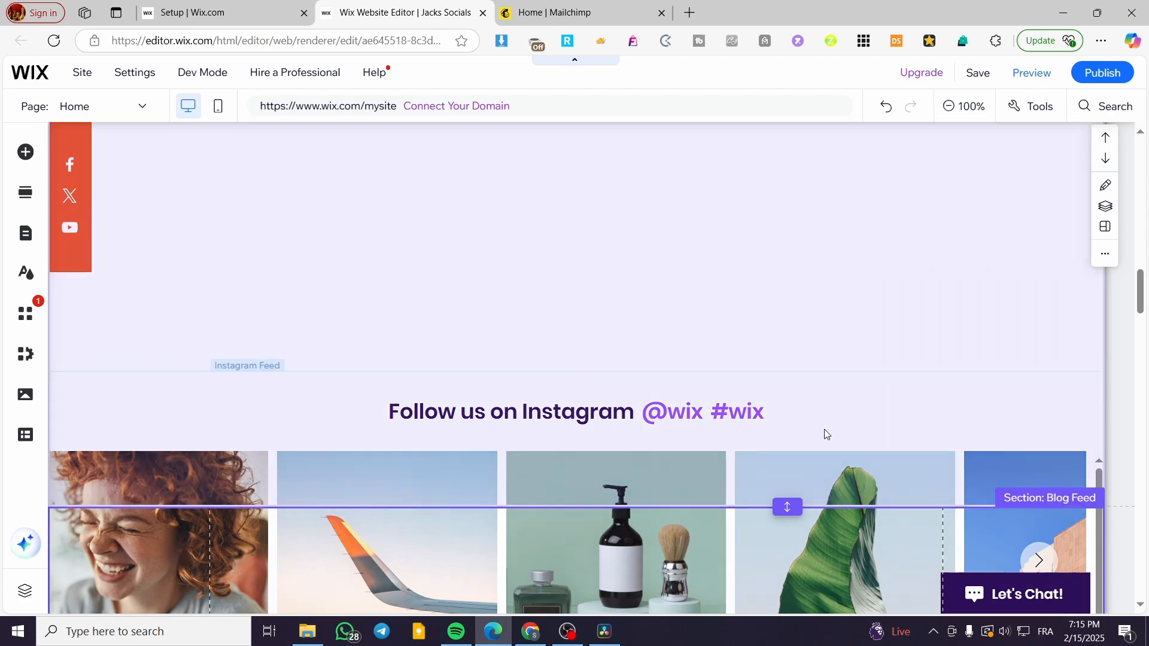
scroll(764, 366, "down", 3)
scroll(765, 365, "up", 8)
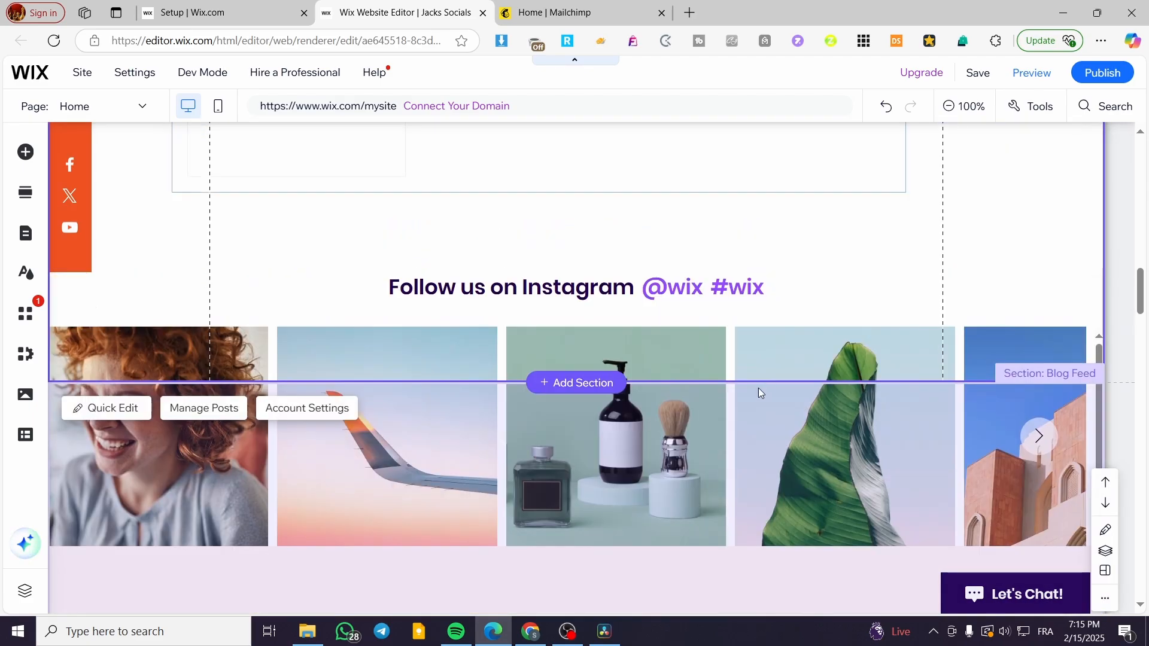
scroll(700, 375, "up", 3)
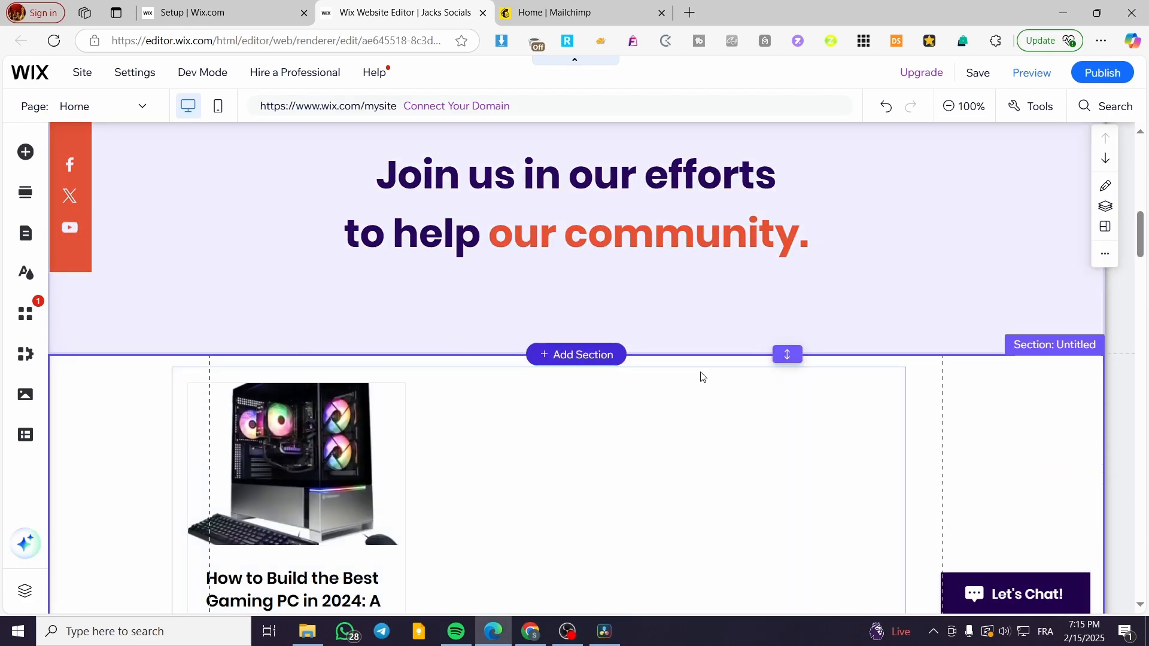
scroll(689, 365, "down", 17)
scroll(584, 403, "down", 20)
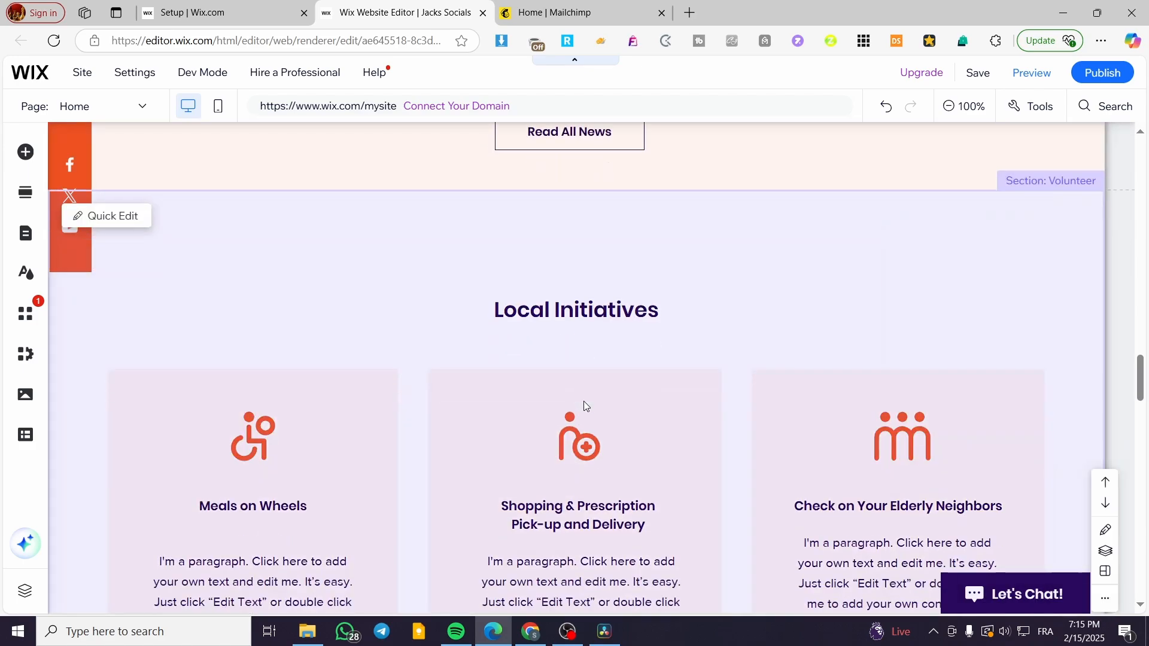
scroll(594, 400, "down", 10)
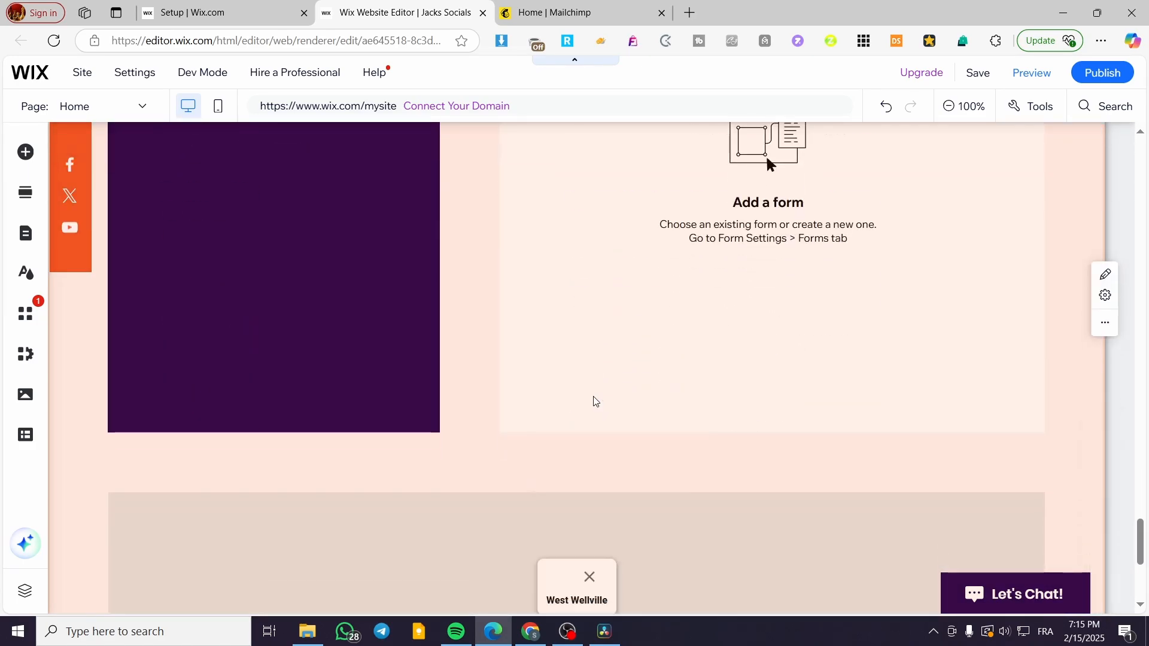
scroll(590, 413, "up", 5)
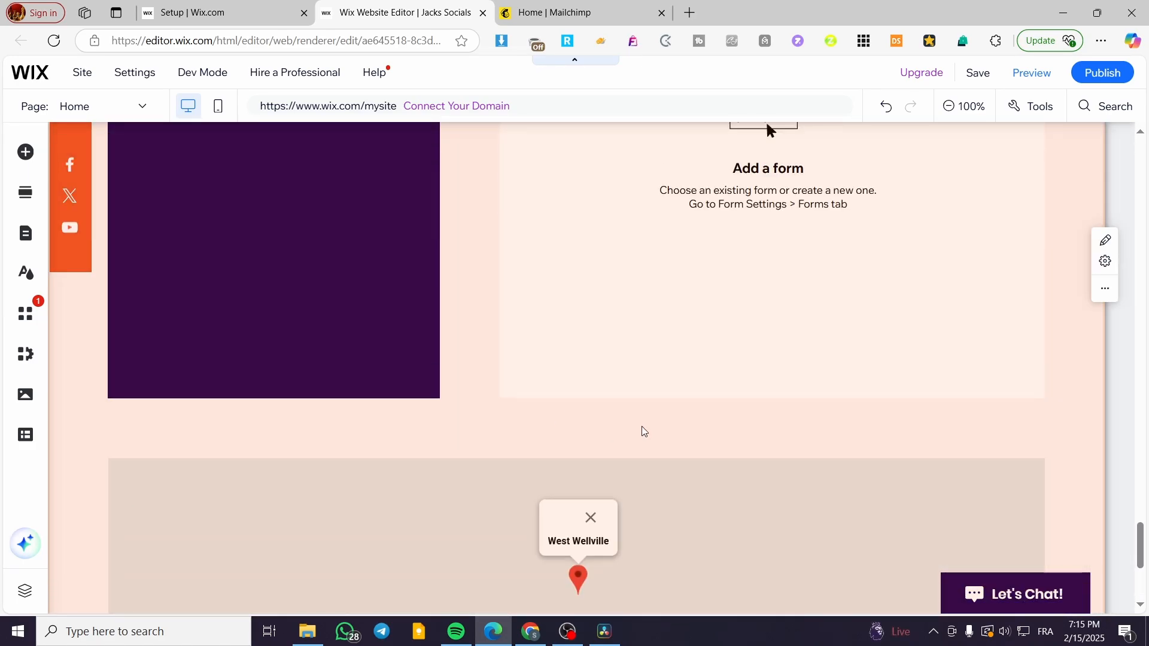
scroll(641, 431, "up", 10)
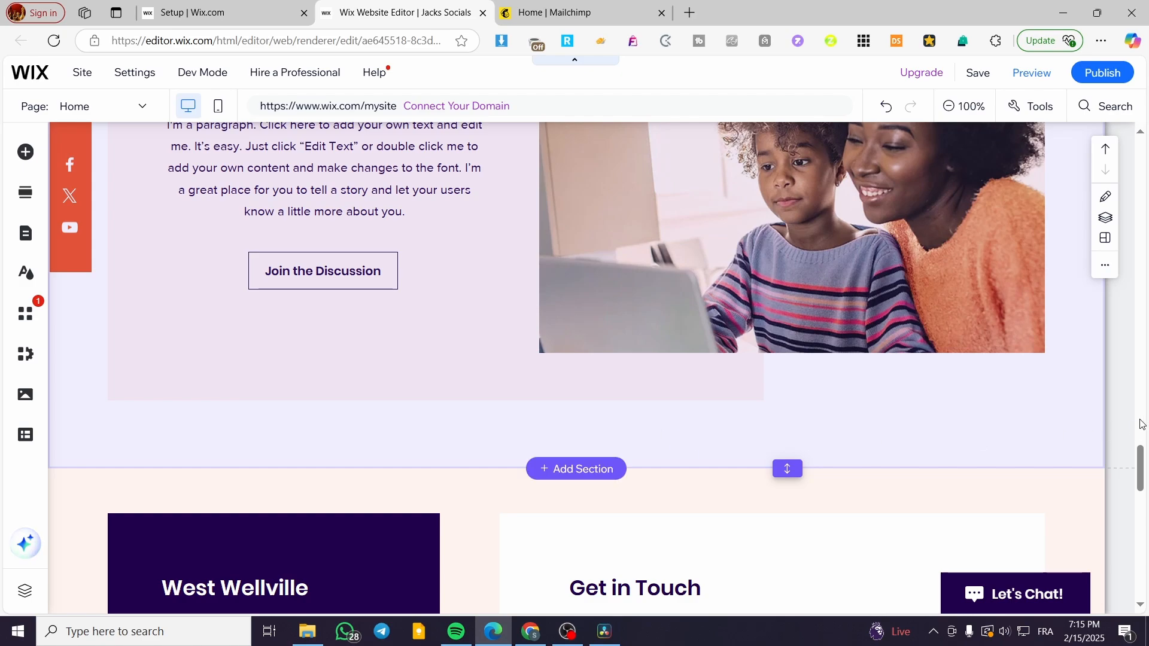
- Add a blank section to the home page directly above the Get in Touch area
left_click(568, 474)
scroll(811, 472, "down", 1)
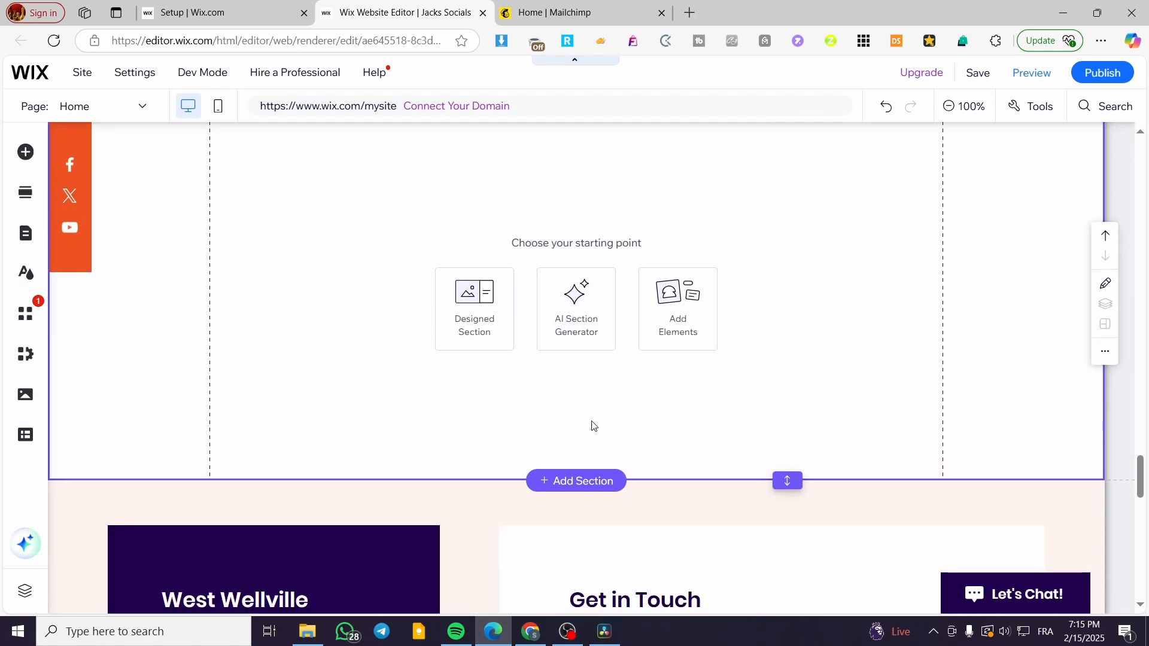
scroll(764, 395, "up", 2)
scroll(563, 379, "down", 1)
scroll(565, 379, "down", 1)
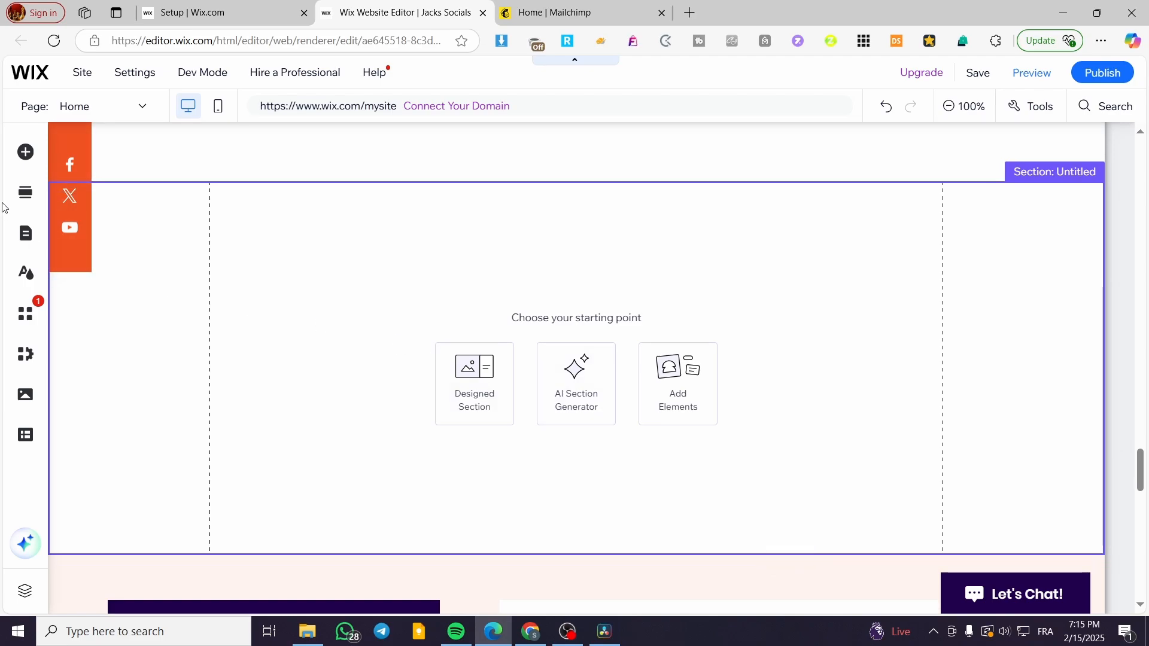
- Add an Embed HTML element from the Embed Code elements to the new blank section
left_click(22, 151)
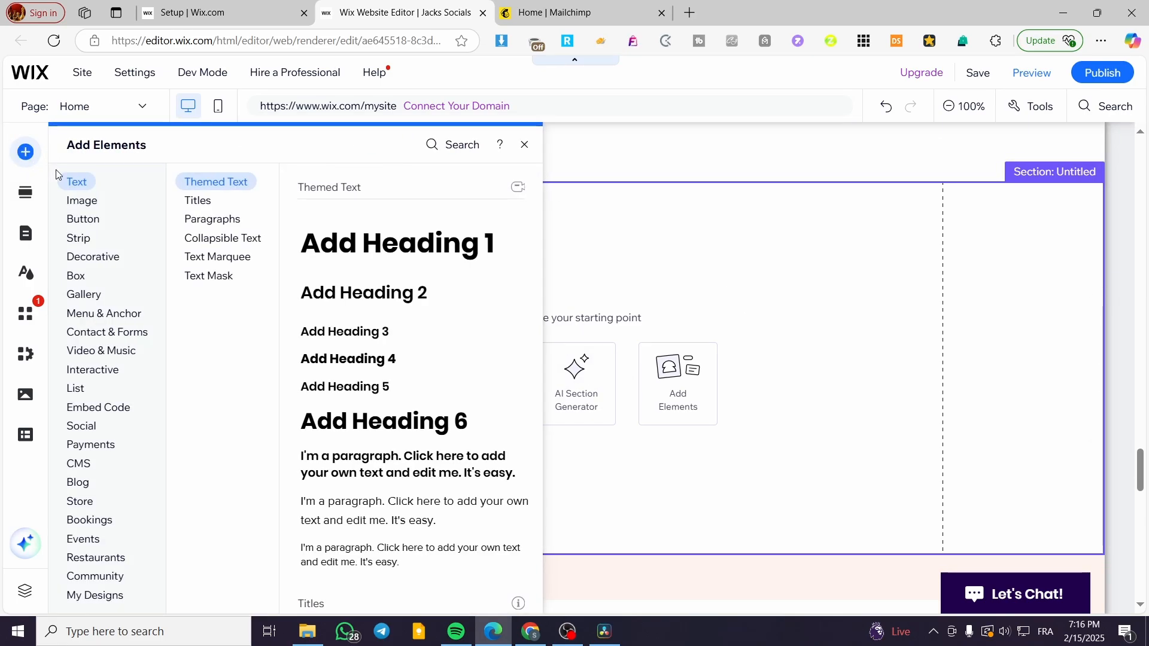
left_click(88, 412)
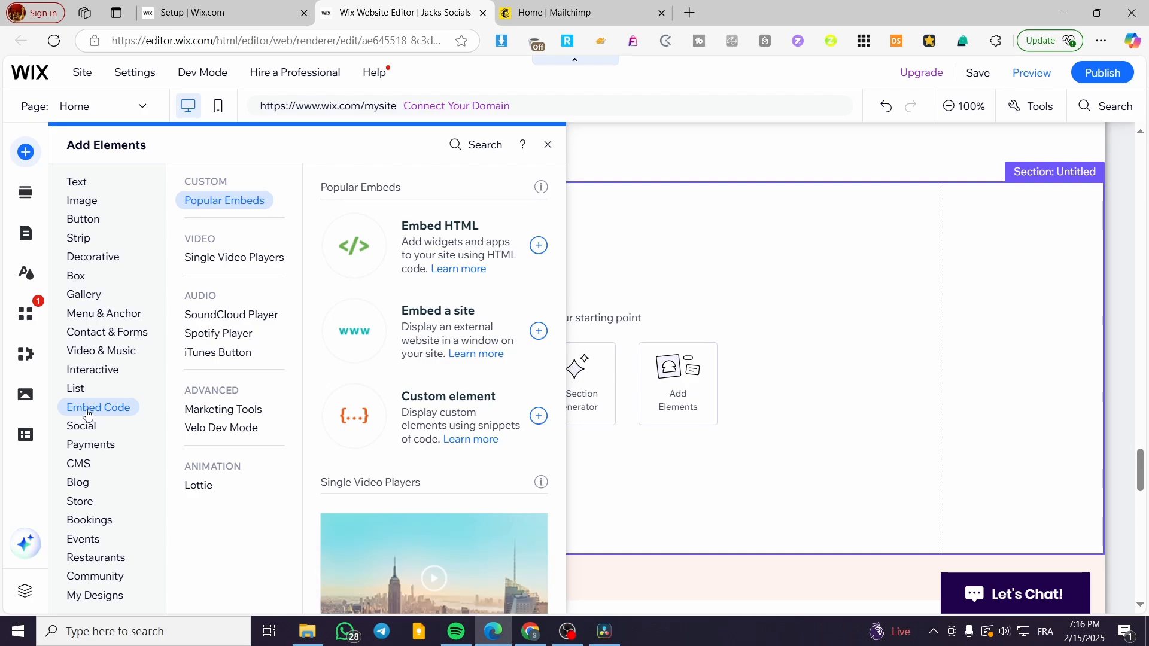
left_click(539, 245)
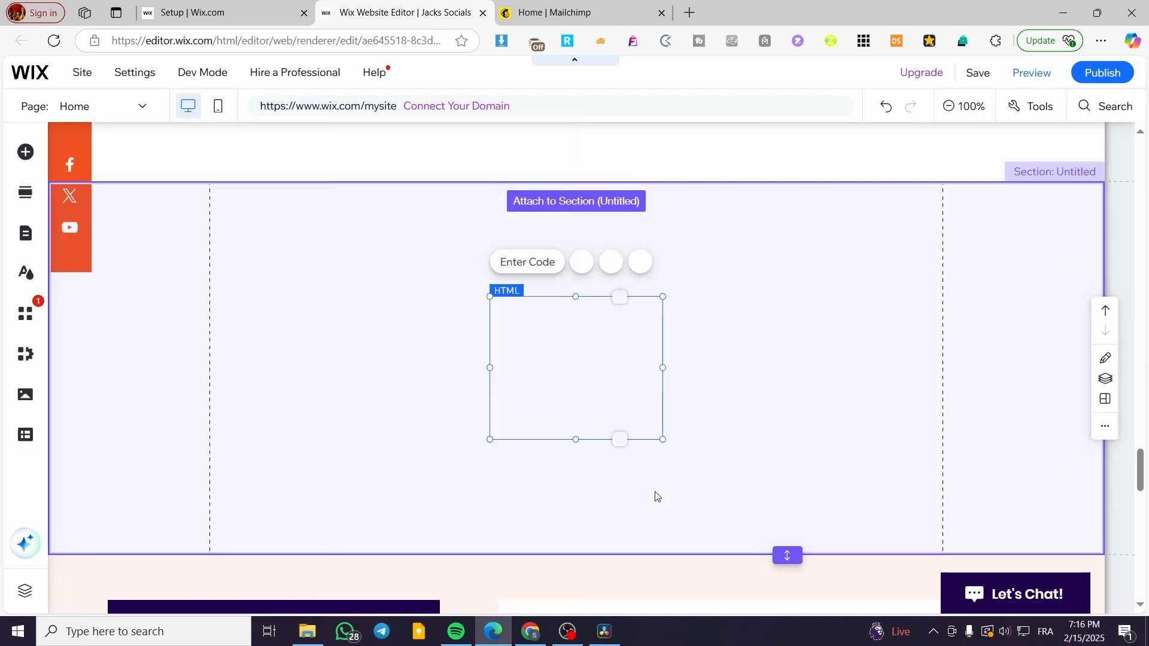
left_click(1050, 163)
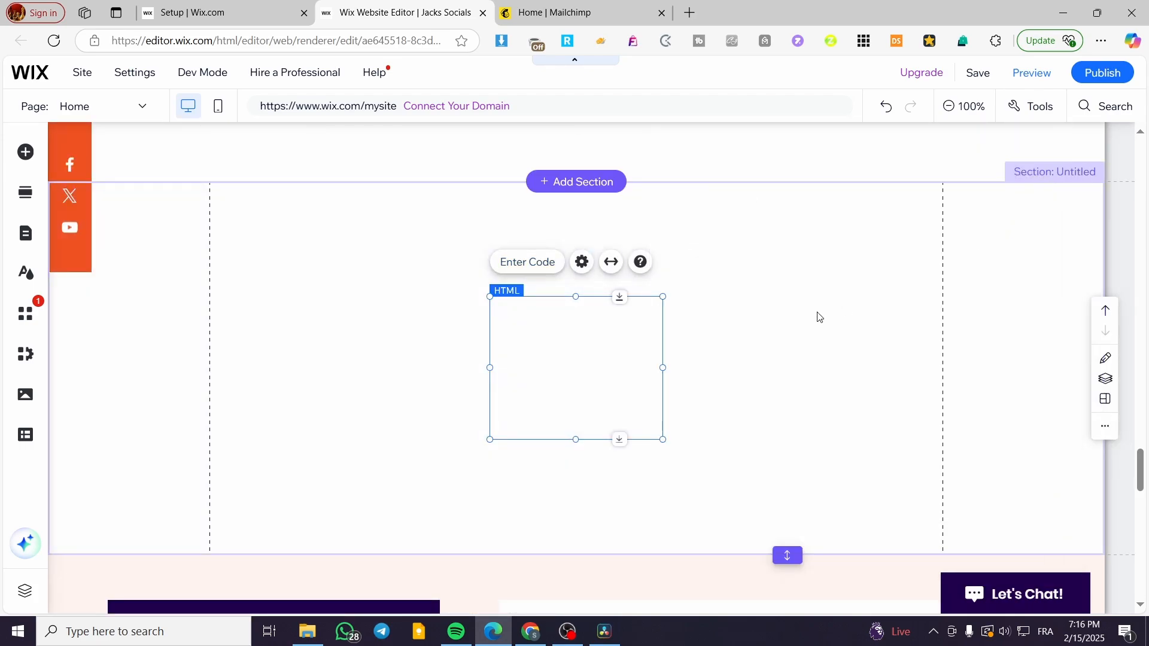
- Widen the HTML element to about 704 px, move it higher in the section and extend its height to nearly fill the section
left_click_drag(546, 323, 831, 332)
left_click_drag(366, 331, 303, 328)
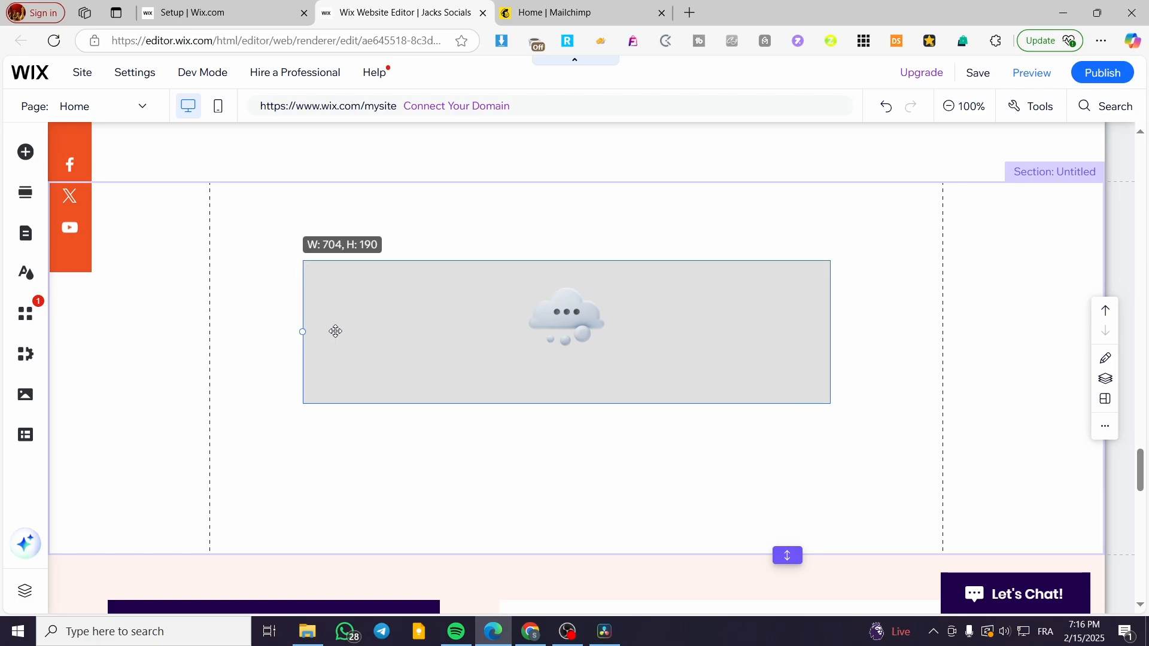
left_click_drag(581, 321, 578, 291)
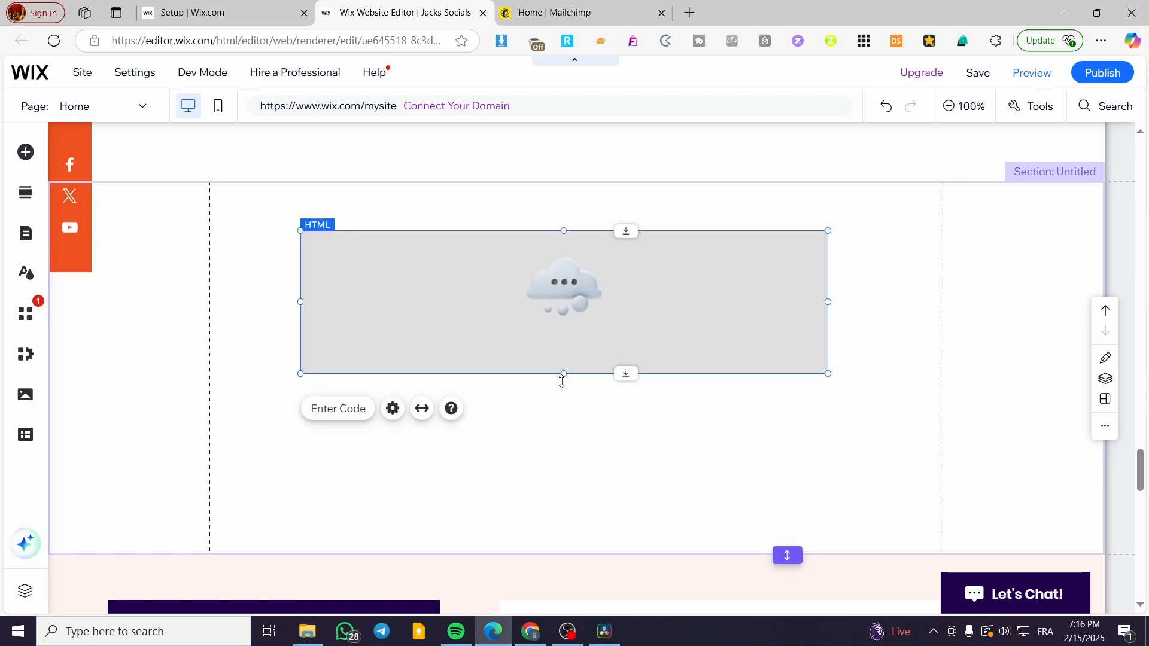
left_click_drag(563, 381, 563, 495)
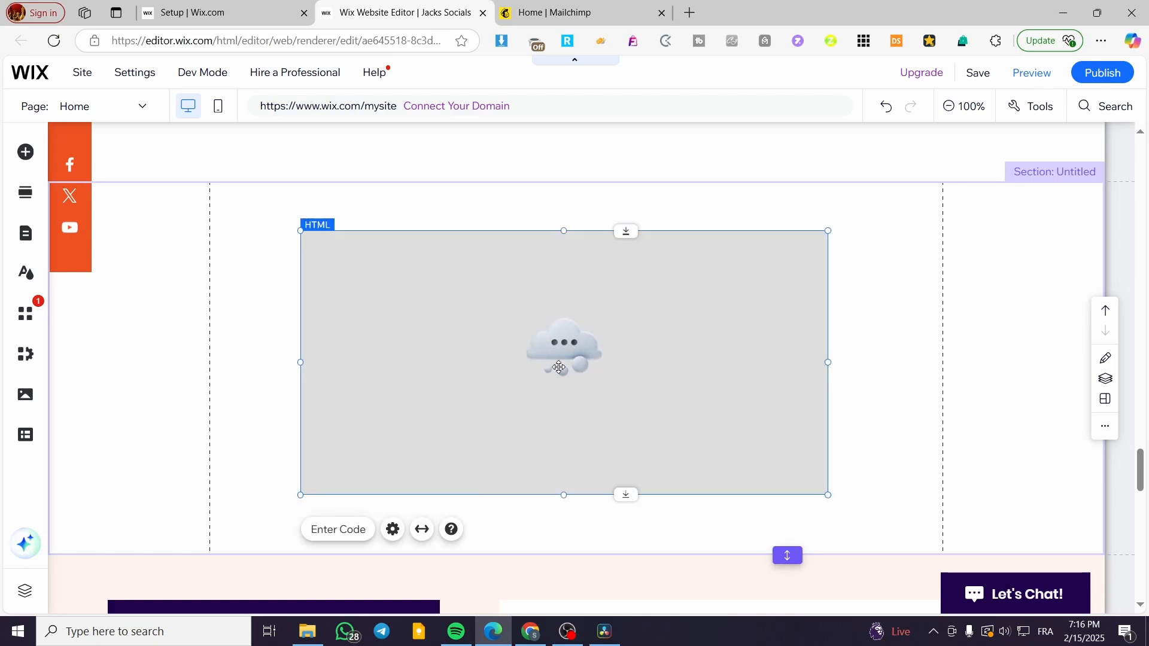
- Switch to Mailchimp and start creating an embedded signup form
left_click(588, 5)
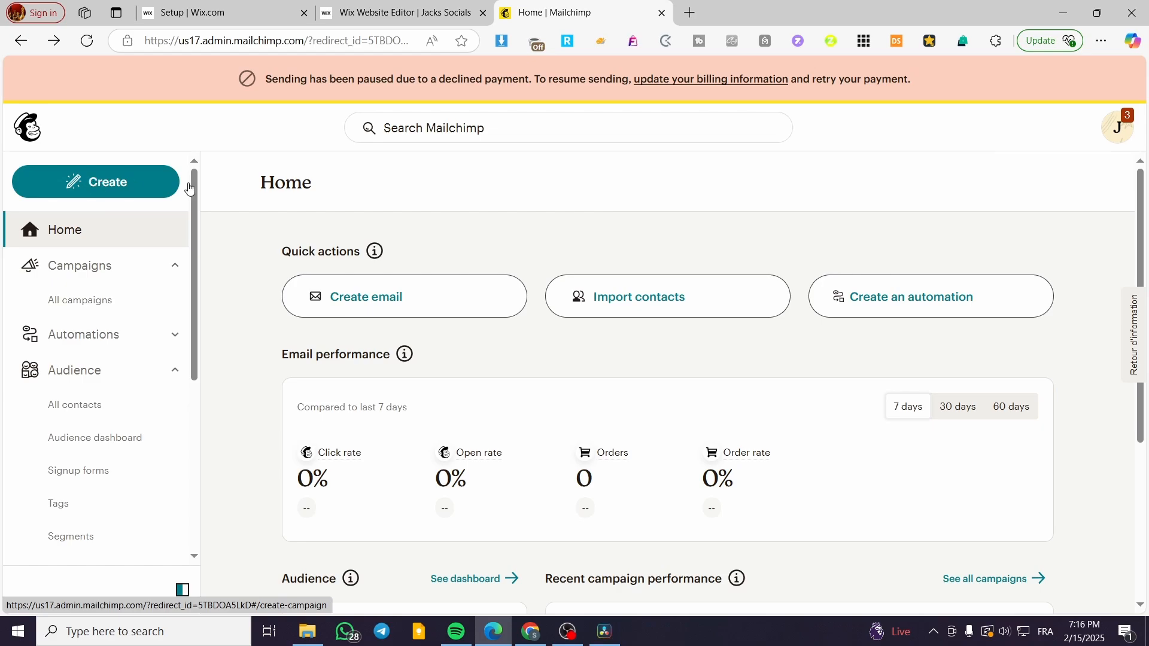
left_click(104, 183)
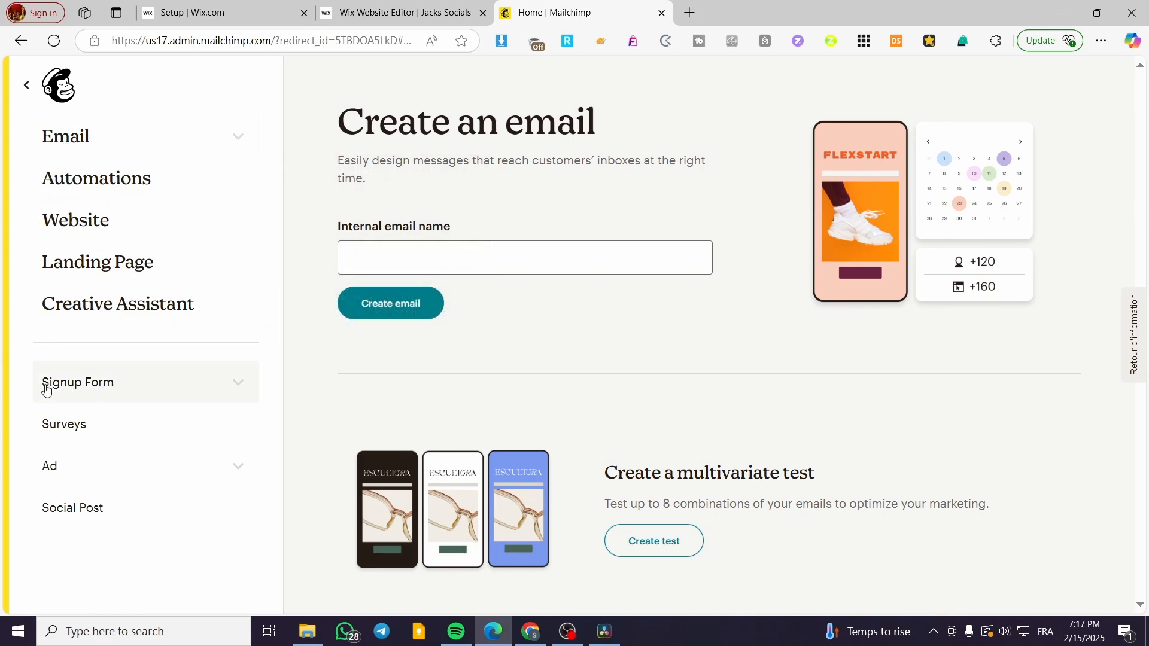
left_click(176, 390)
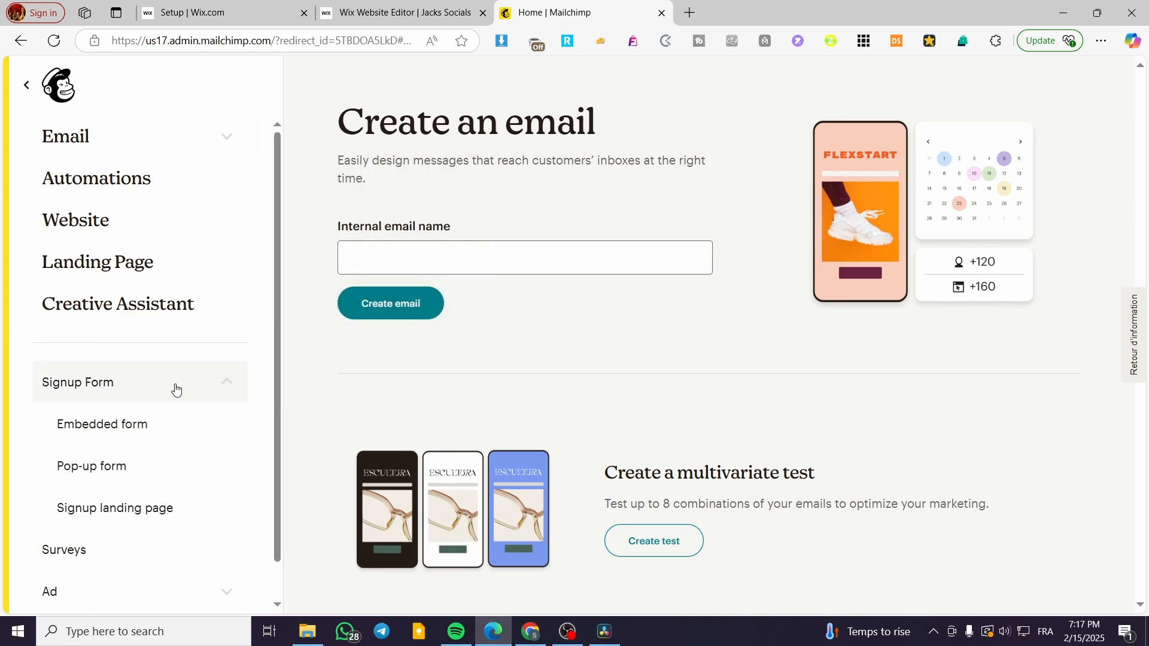
left_click(75, 437)
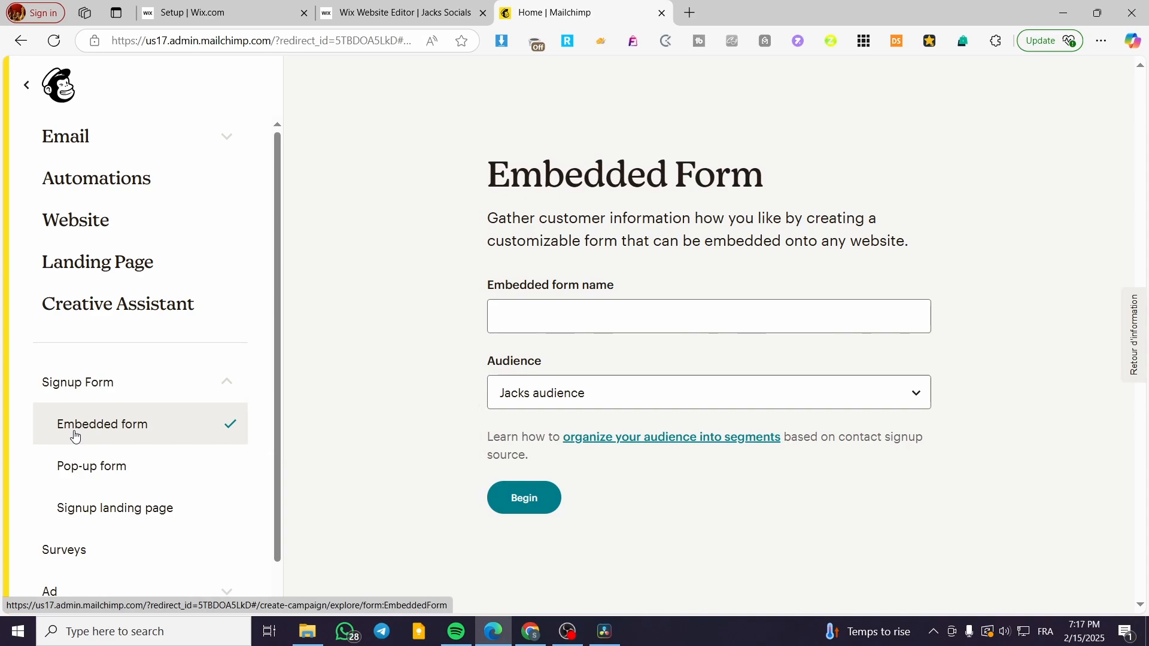
- Name the embedded form Wix Test, choose Jacks audience as its audience and begin building it
left_click(545, 318)
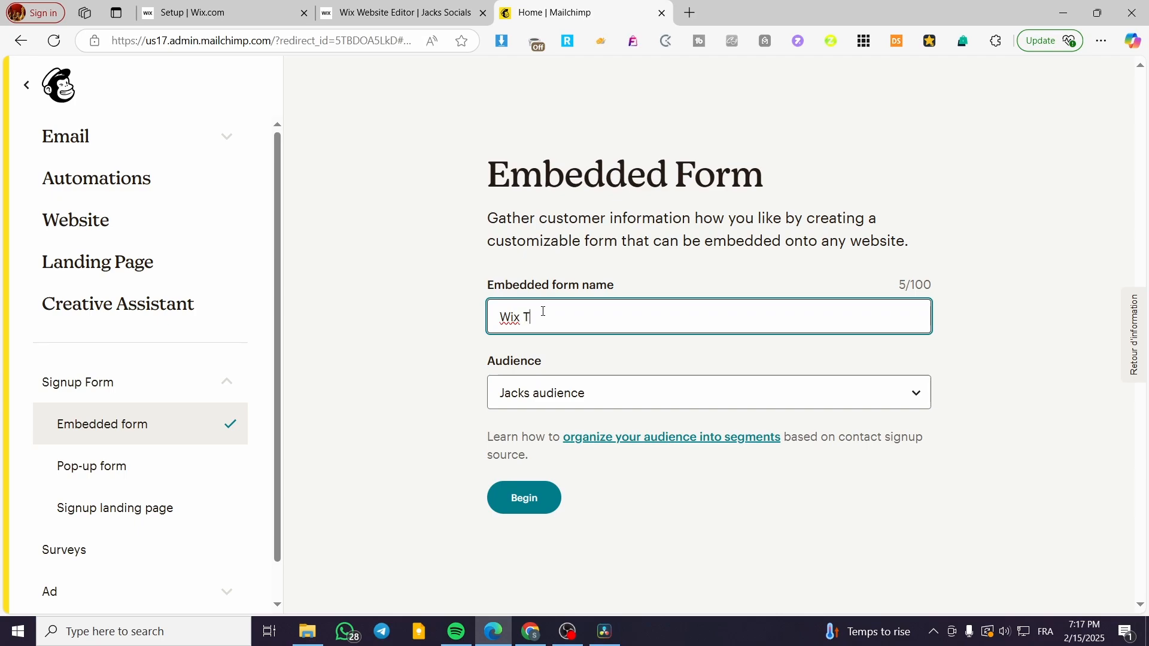
left_click(599, 393)
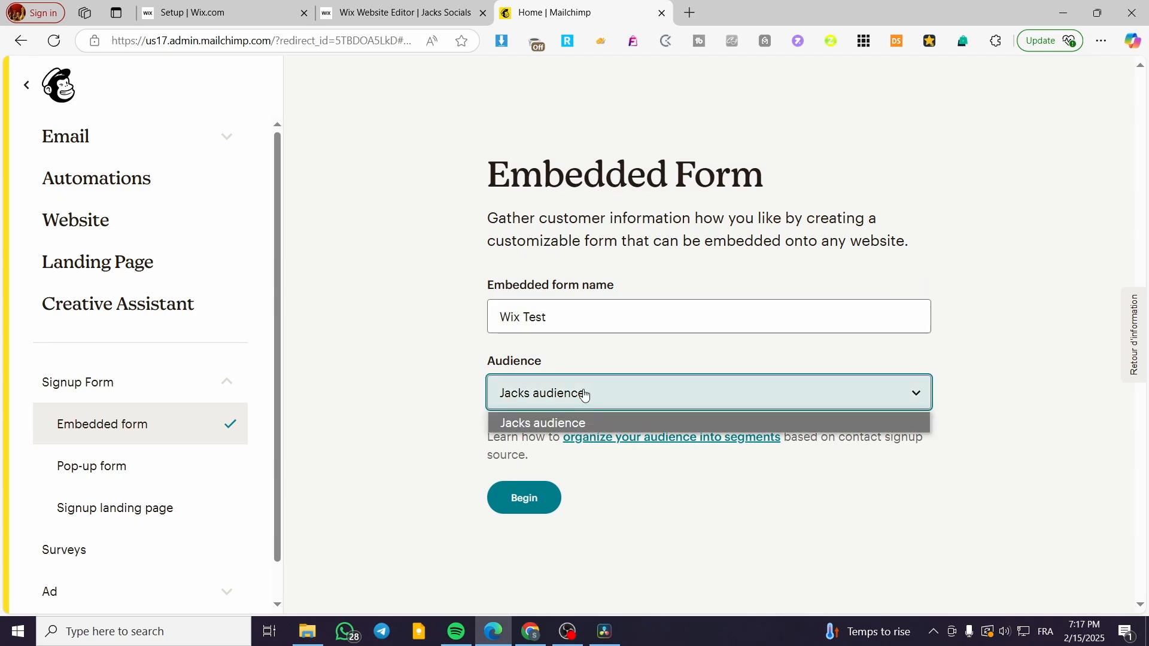
left_click(543, 427)
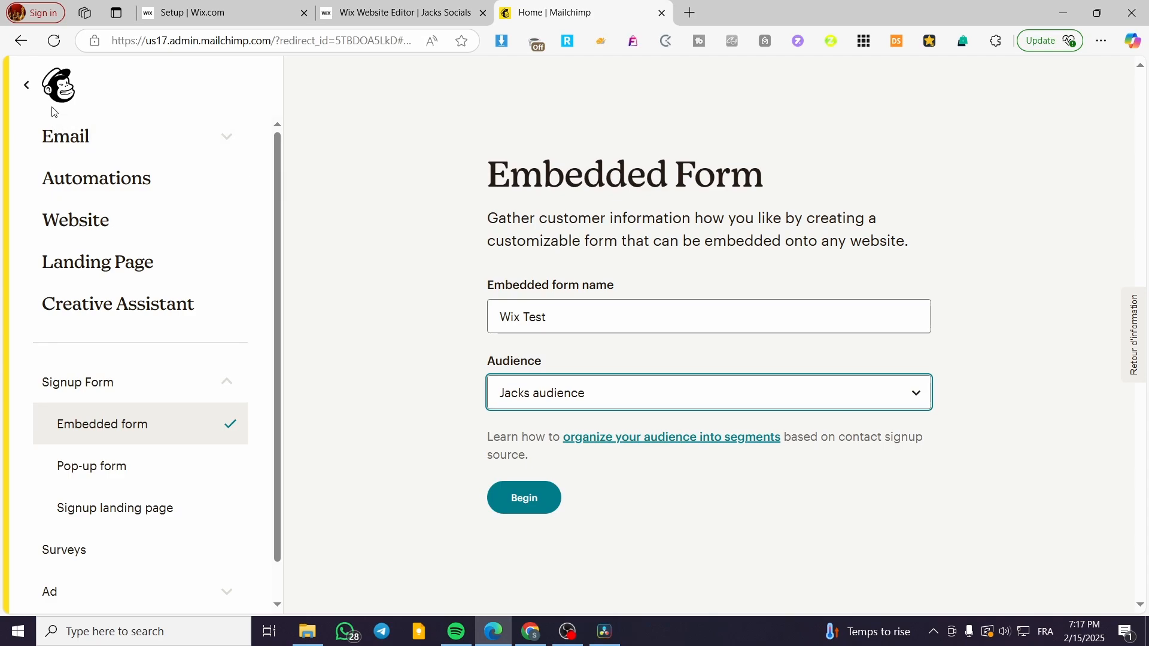
left_click(534, 503)
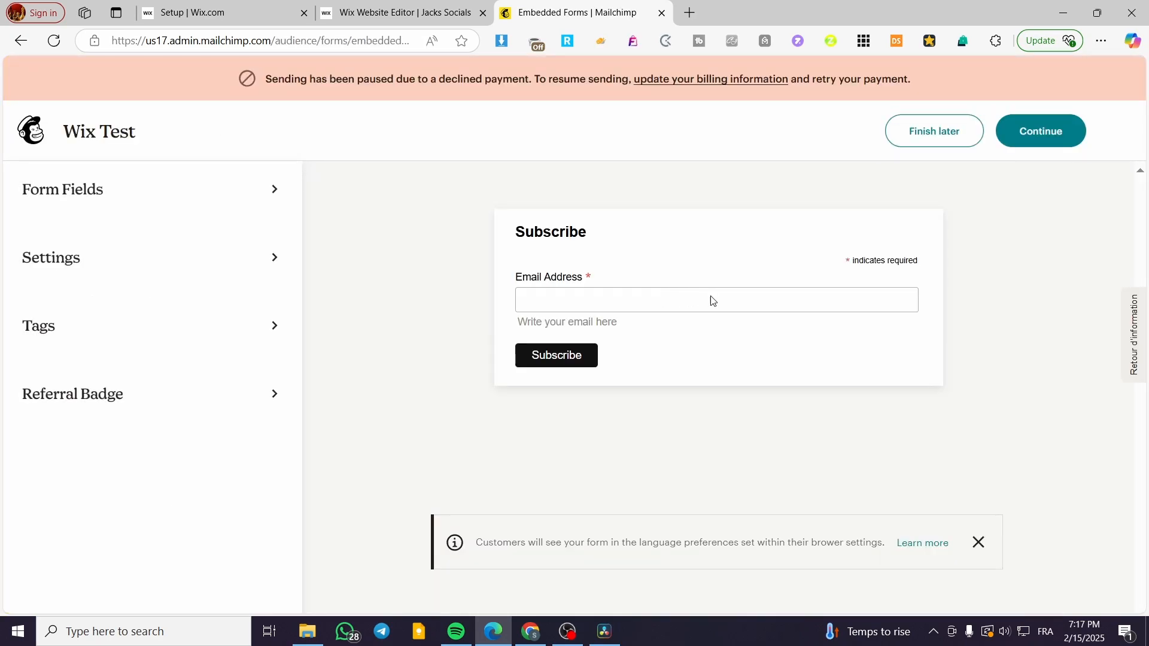
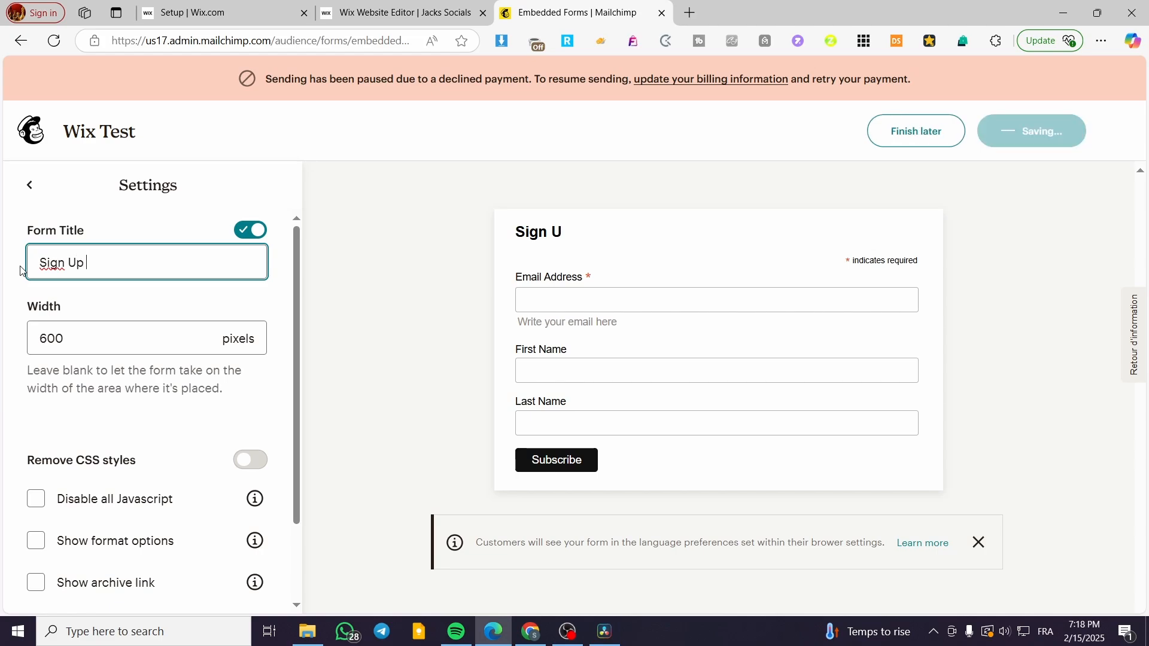
- Complete the form title as "Sign Up for more !", look over the remaining form settings and return to the form options
type("for more")
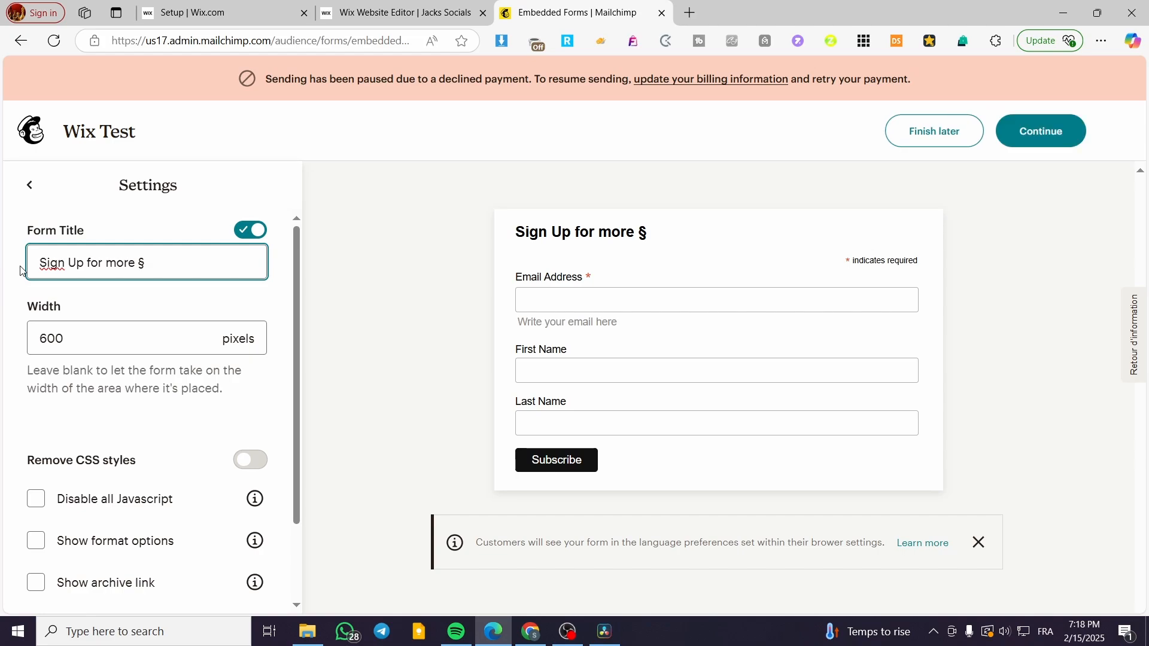
type(" !")
scroll(157, 321, "down", 2)
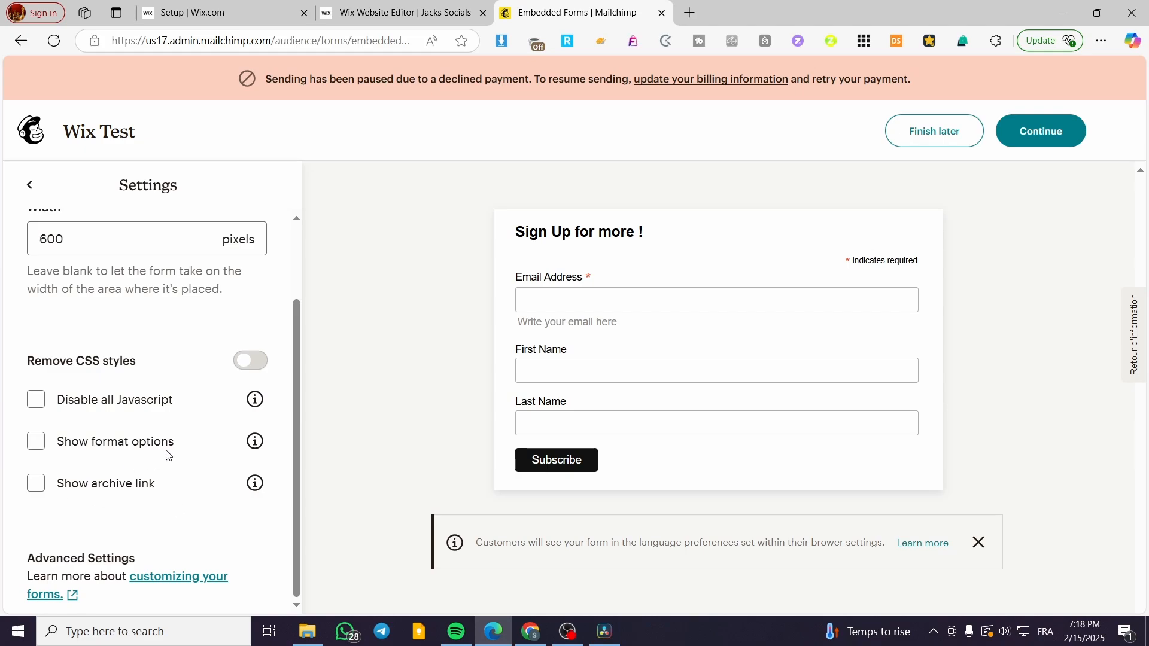
scroll(167, 455, "up", 3)
left_click(31, 185)
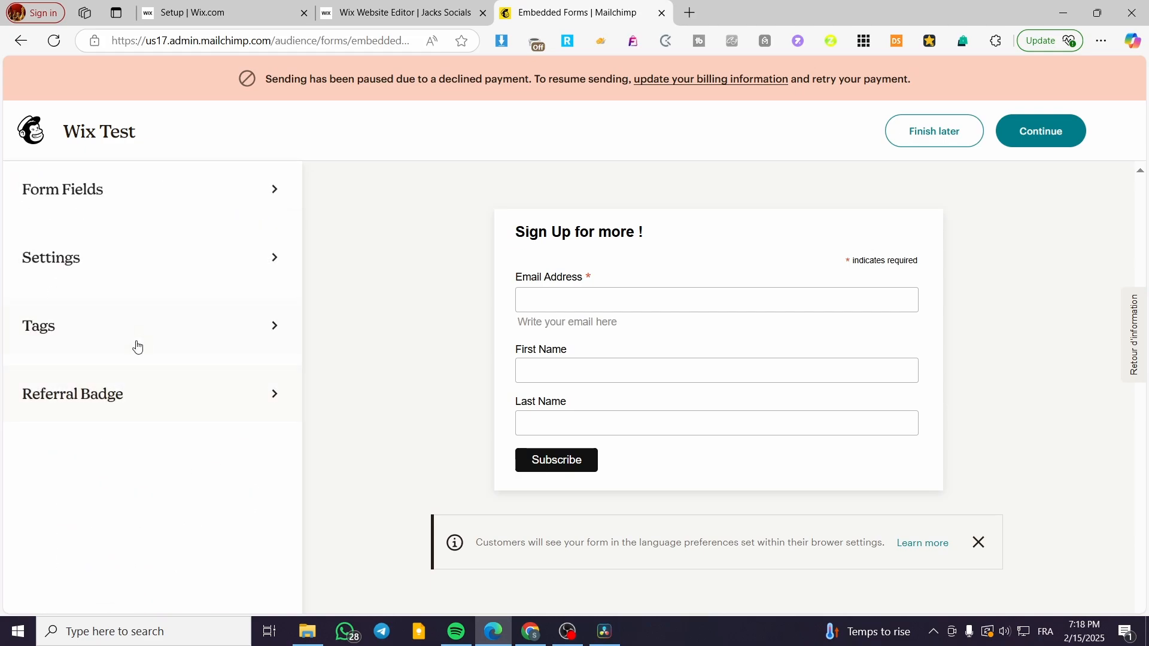
- Apply the Customer tag to contacts who respond to the form and return to the form options
left_click(137, 347)
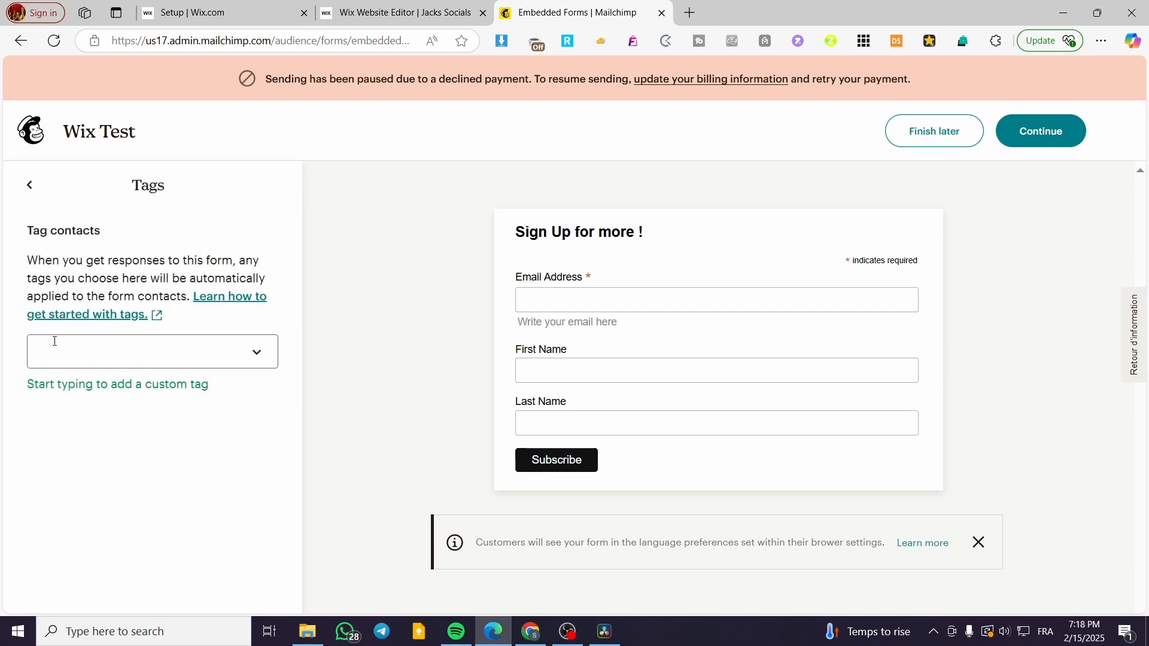
left_click(266, 352)
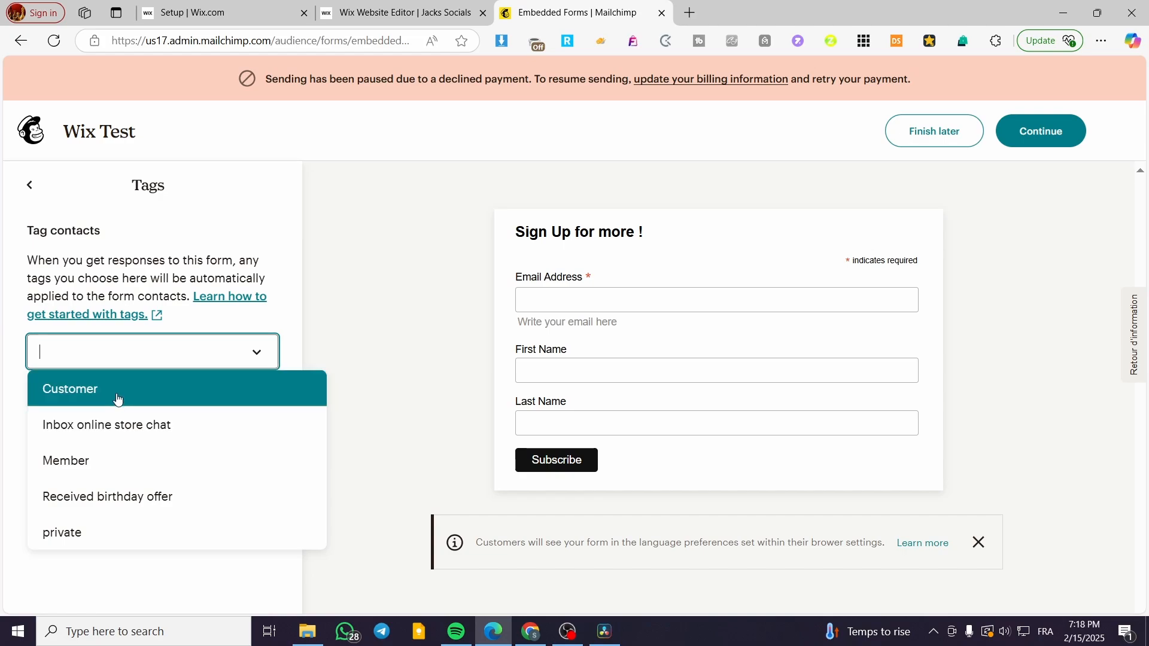
left_click(226, 383)
left_click(338, 318)
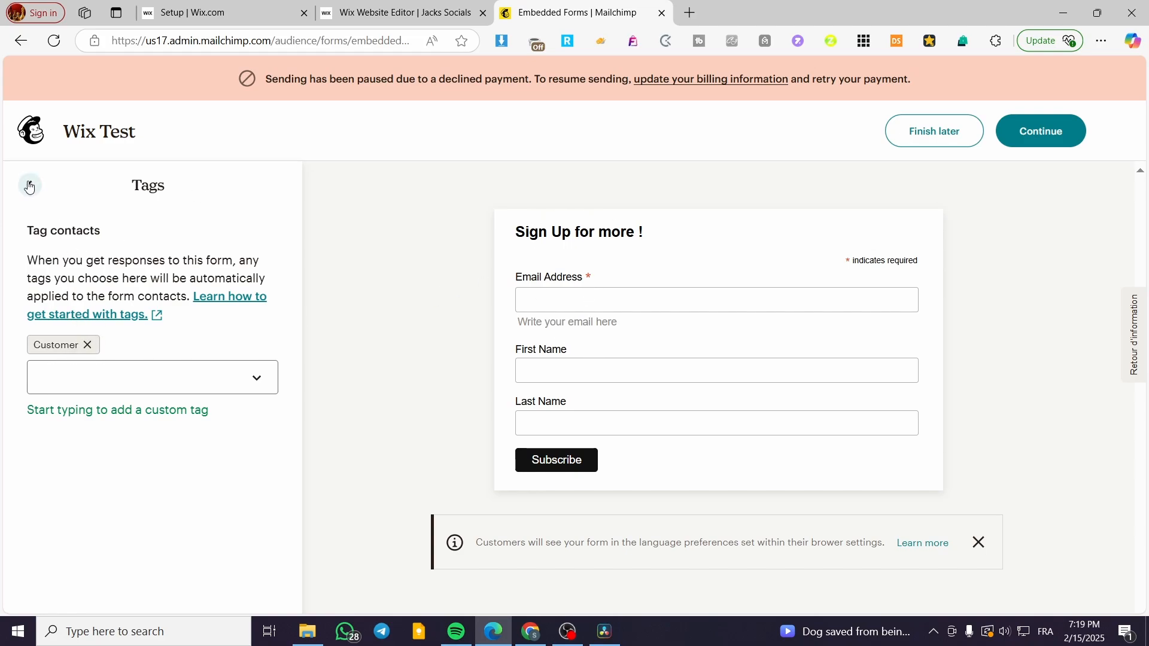
left_click(131, 371)
left_click(131, 372)
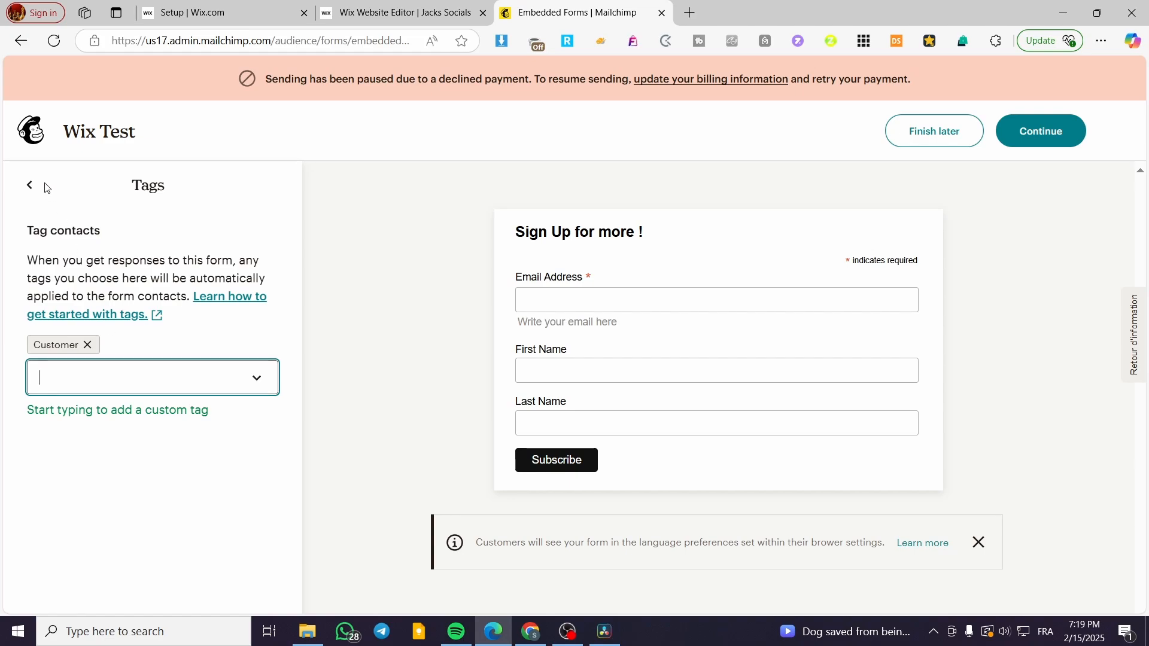
left_click(33, 185)
- Try out the Mailchimp referral badge on the form and switch it off again
left_click(120, 392)
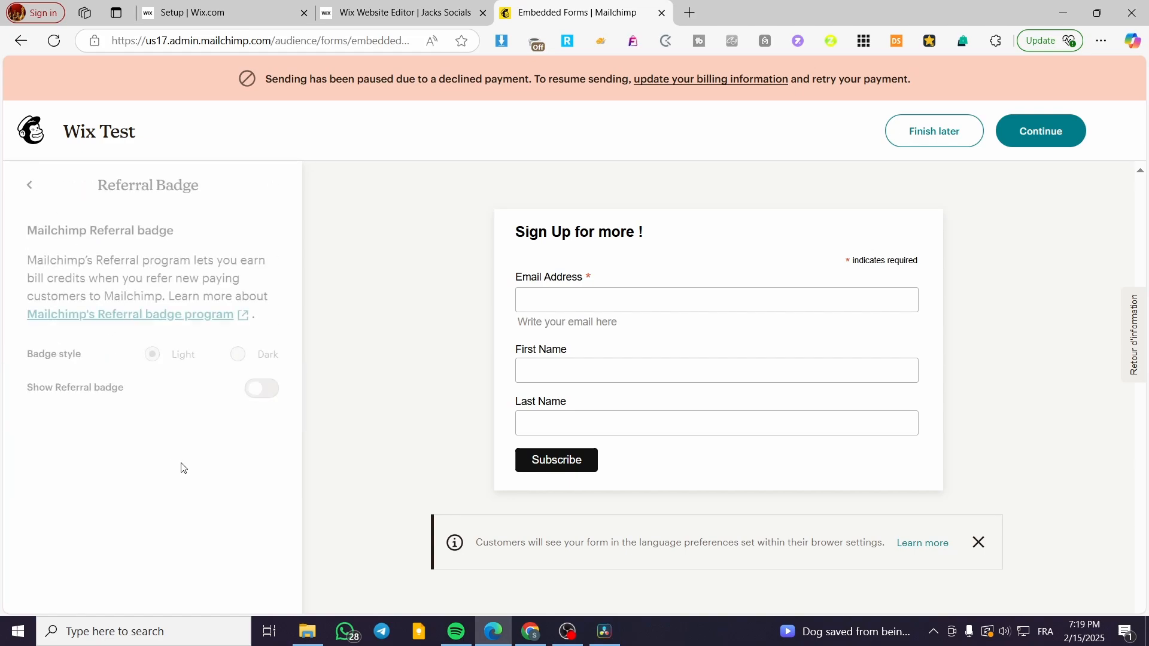
left_click(263, 392)
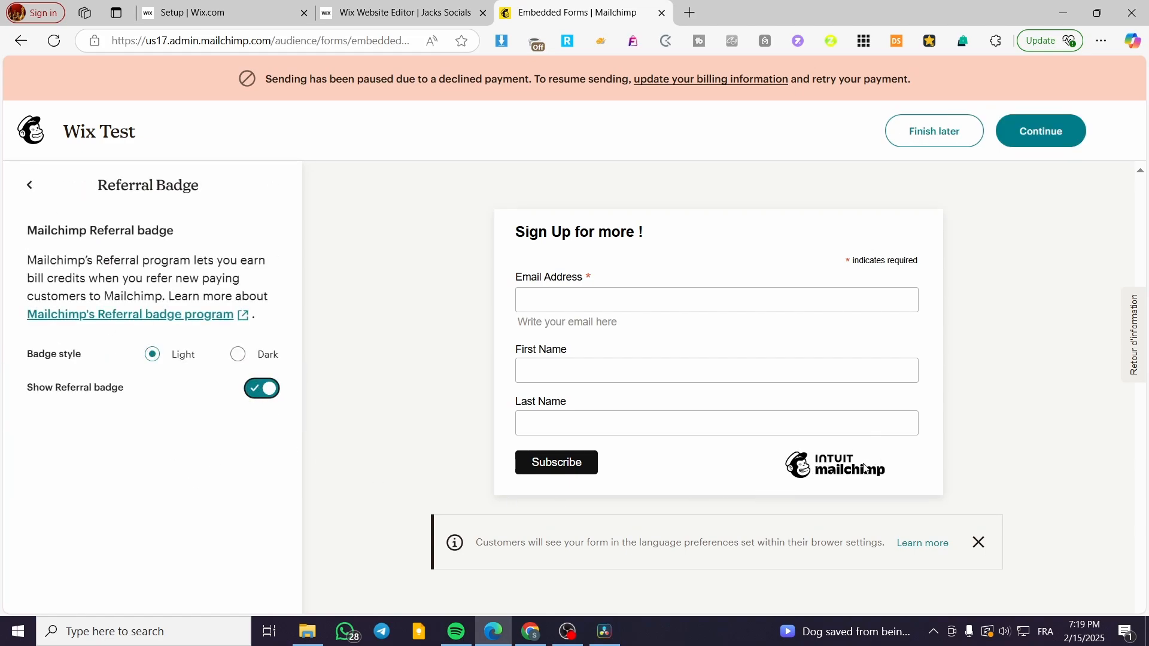
left_click(274, 397)
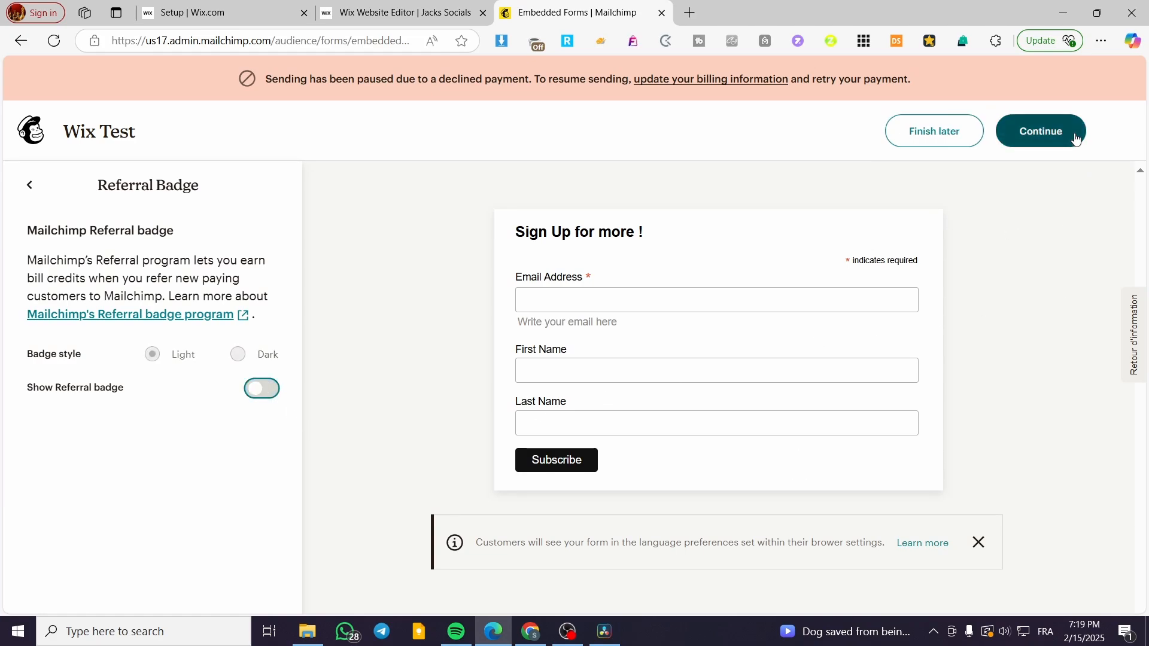
- Finish building the form and copy its embedded form code
left_click(1077, 137)
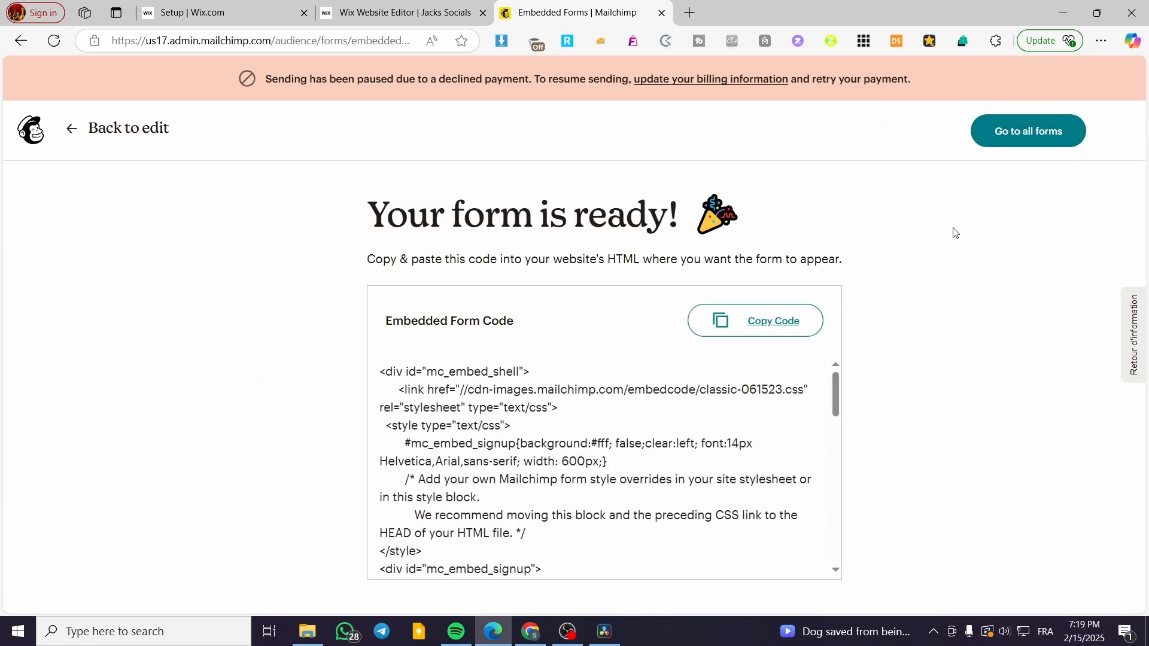
left_click(750, 322)
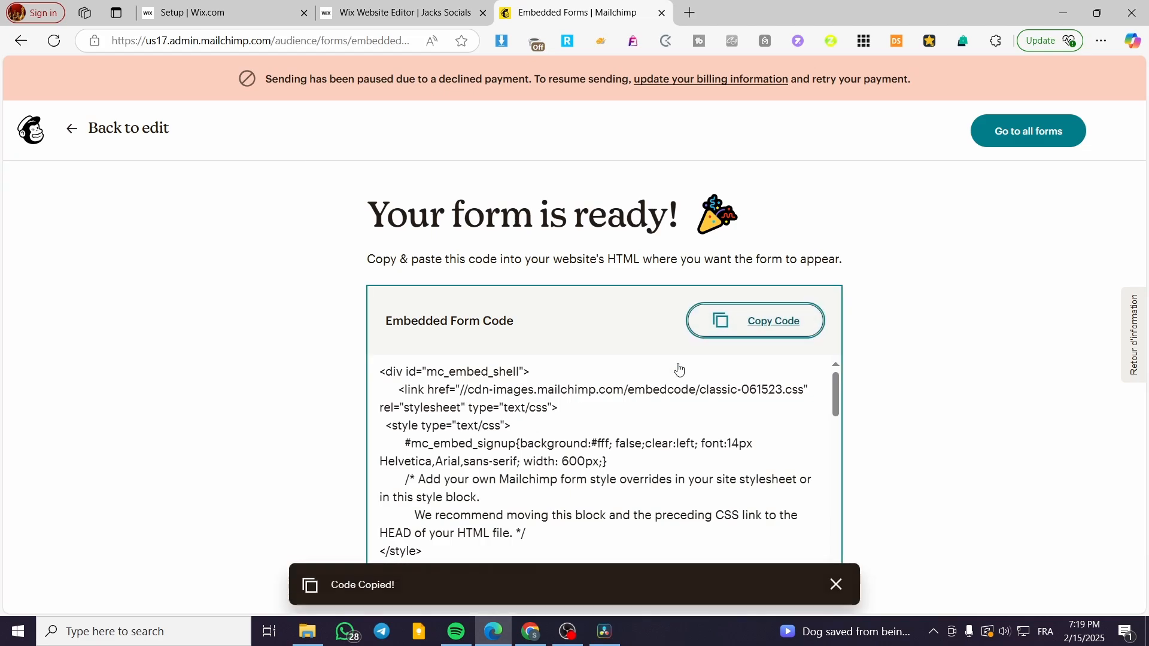
scroll(543, 374, "down", 5)
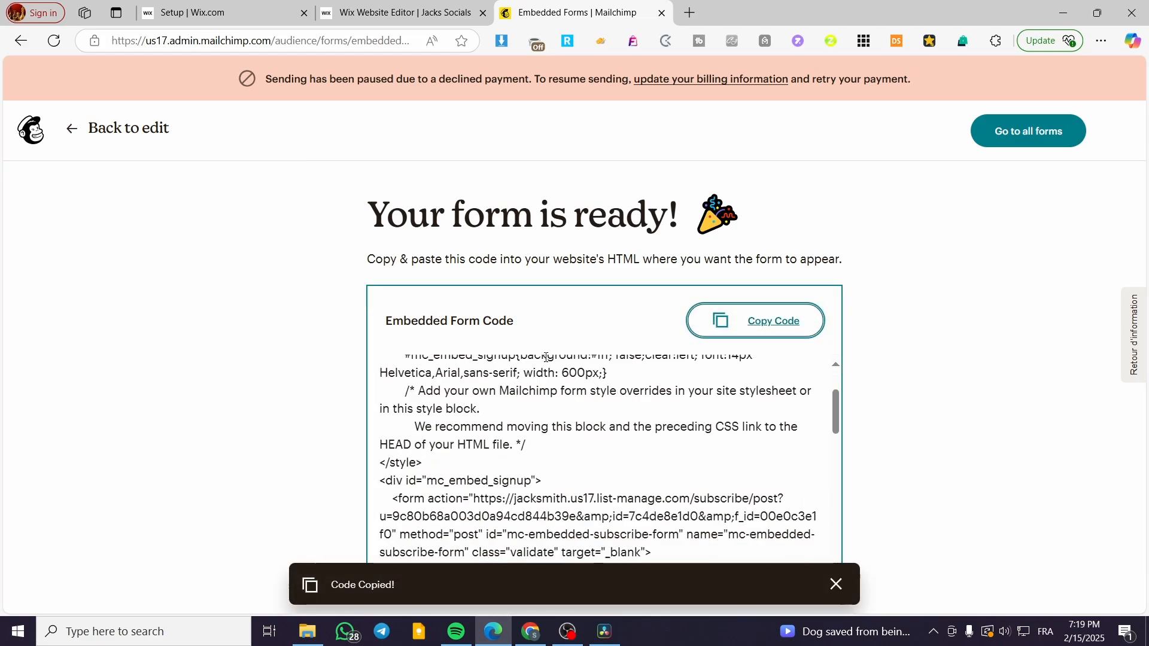
scroll(543, 374, "up", 5)
- Switch to the Wix editor, paste the copied form code into the HTML element and apply it
left_click(383, 12)
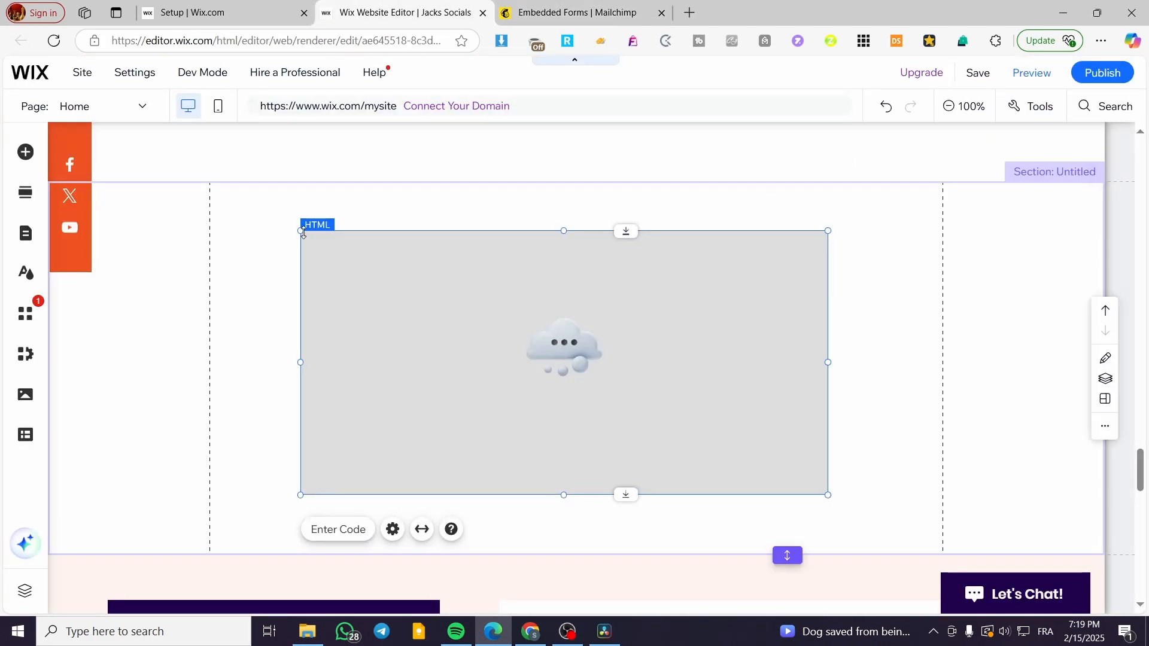
double_click(387, 274)
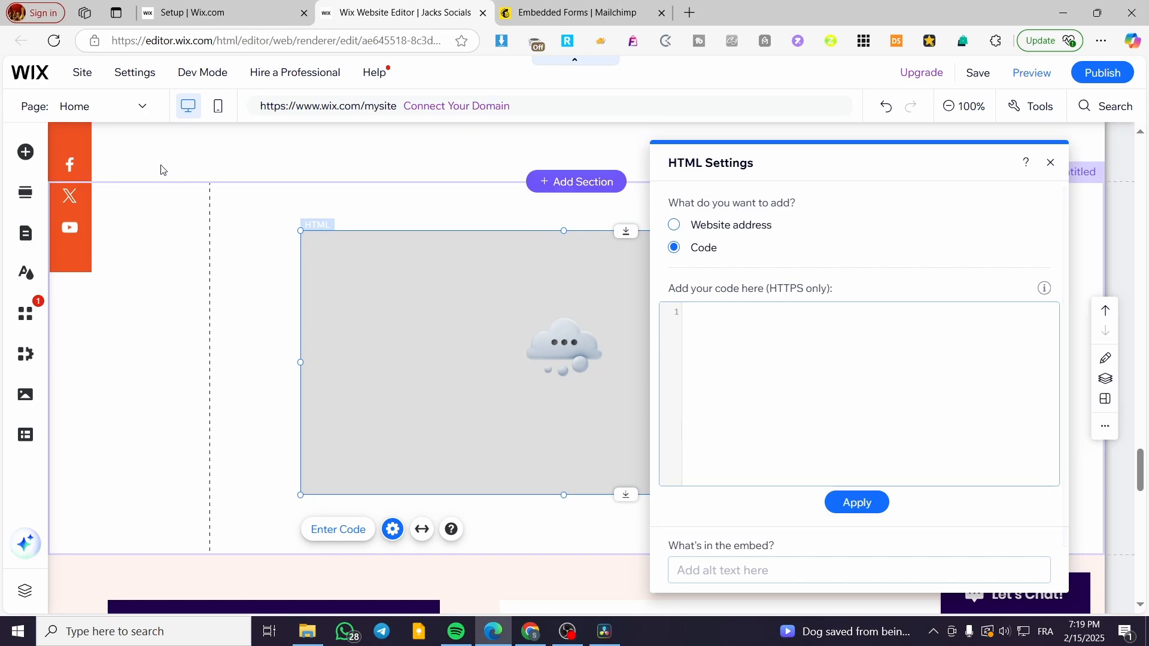
left_click(887, 374)
key("ctrl+v")
left_click(872, 508)
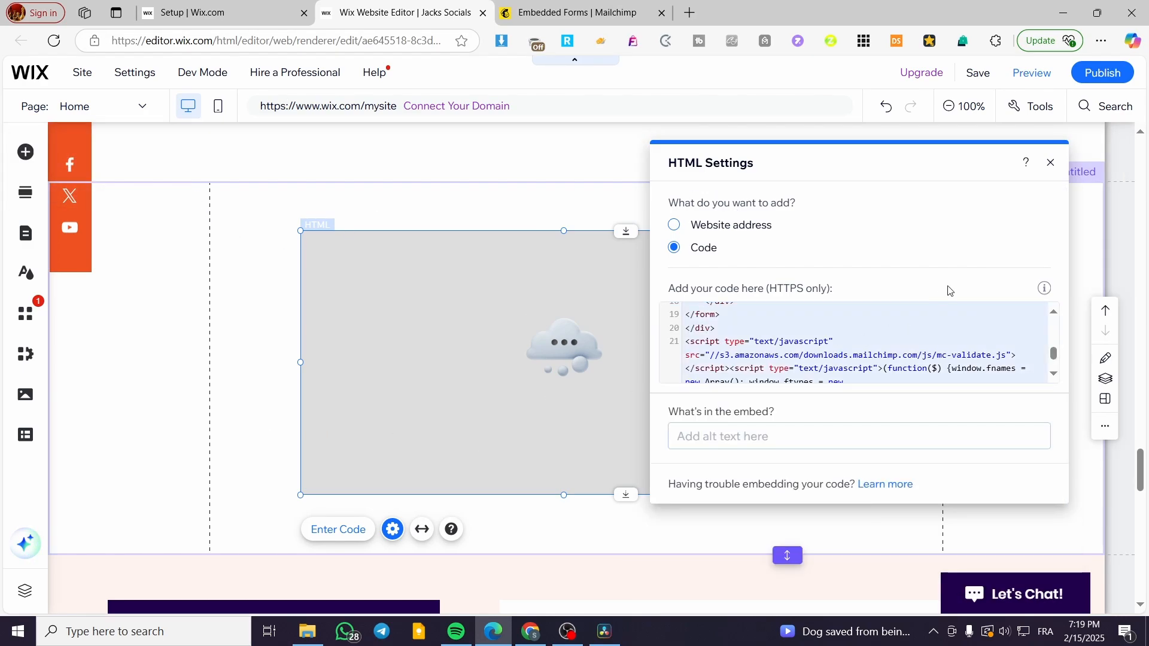
left_click(1049, 163)
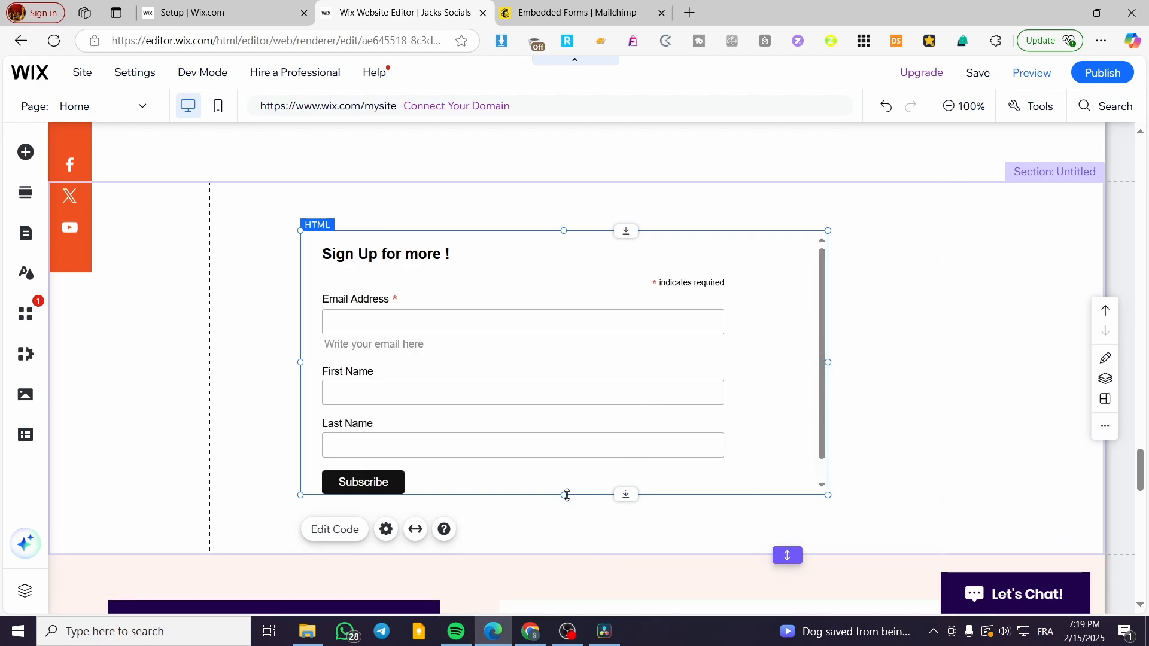
- Extend the HTML element downward and upward within its section and shift it sideways so the signup form is centred
left_click_drag(563, 495, 557, 541)
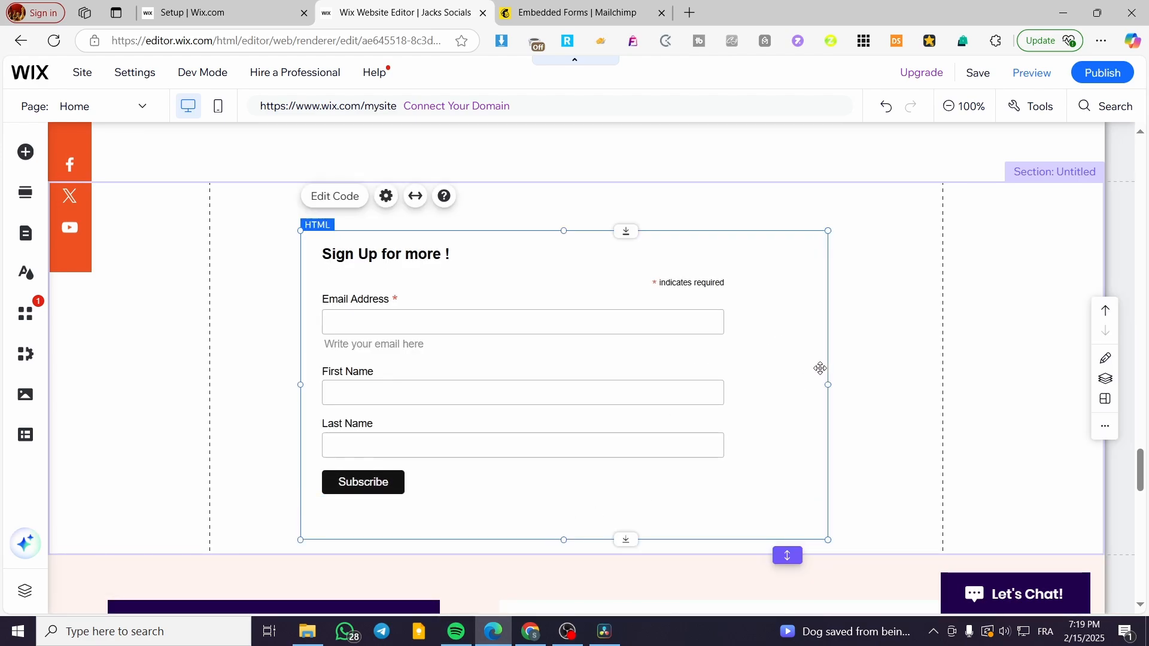
left_click_drag(563, 231, 564, 204)
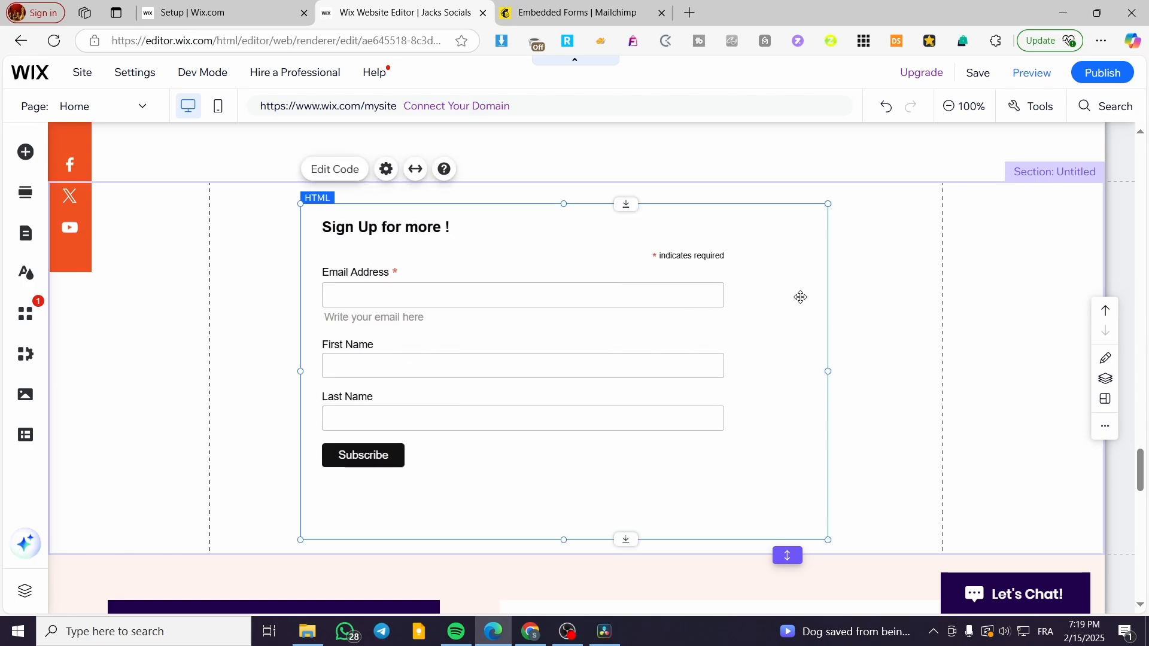
left_click(886, 362)
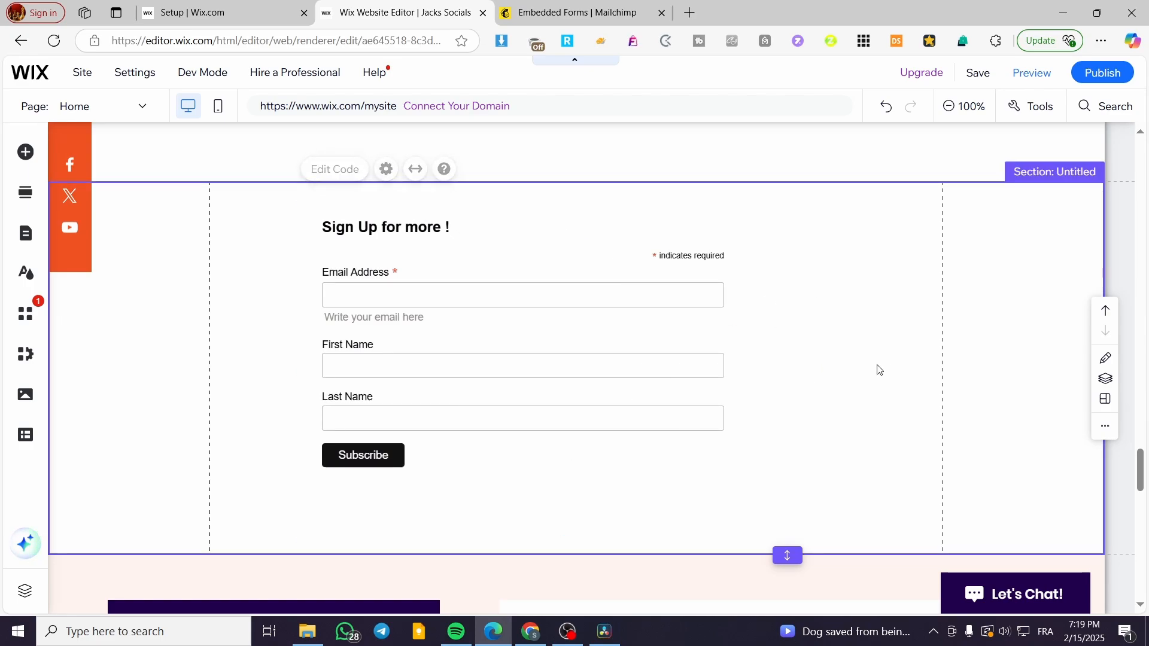
left_click_drag(636, 390, 703, 367)
left_click(875, 377)
left_click(910, 355)
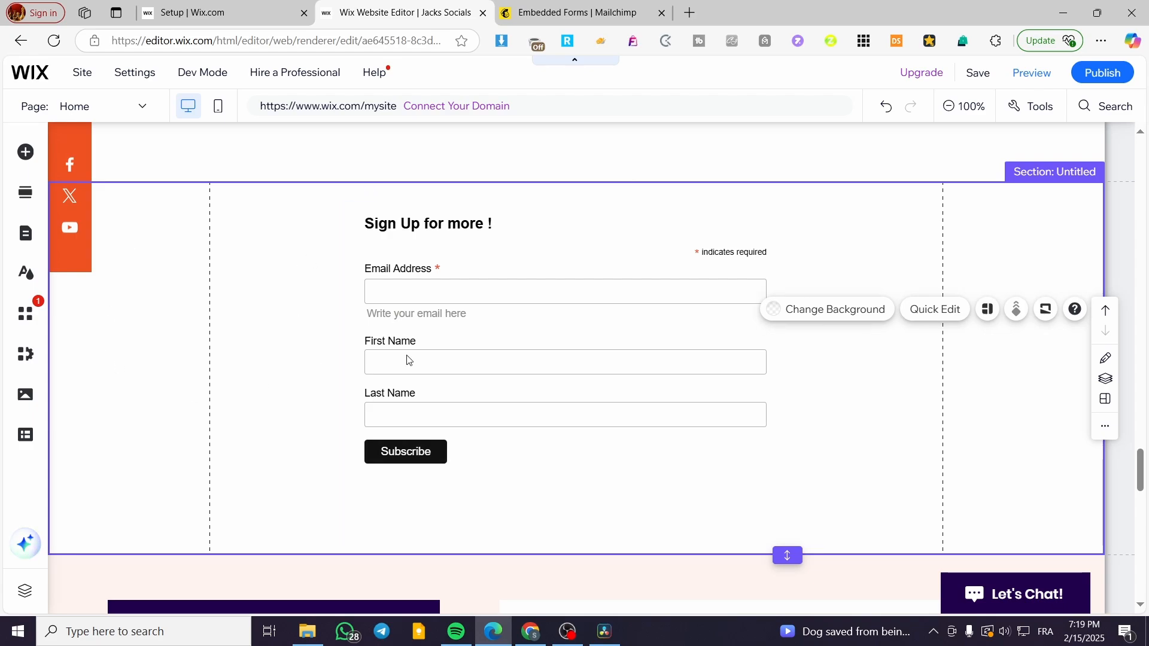
left_click(231, 321)
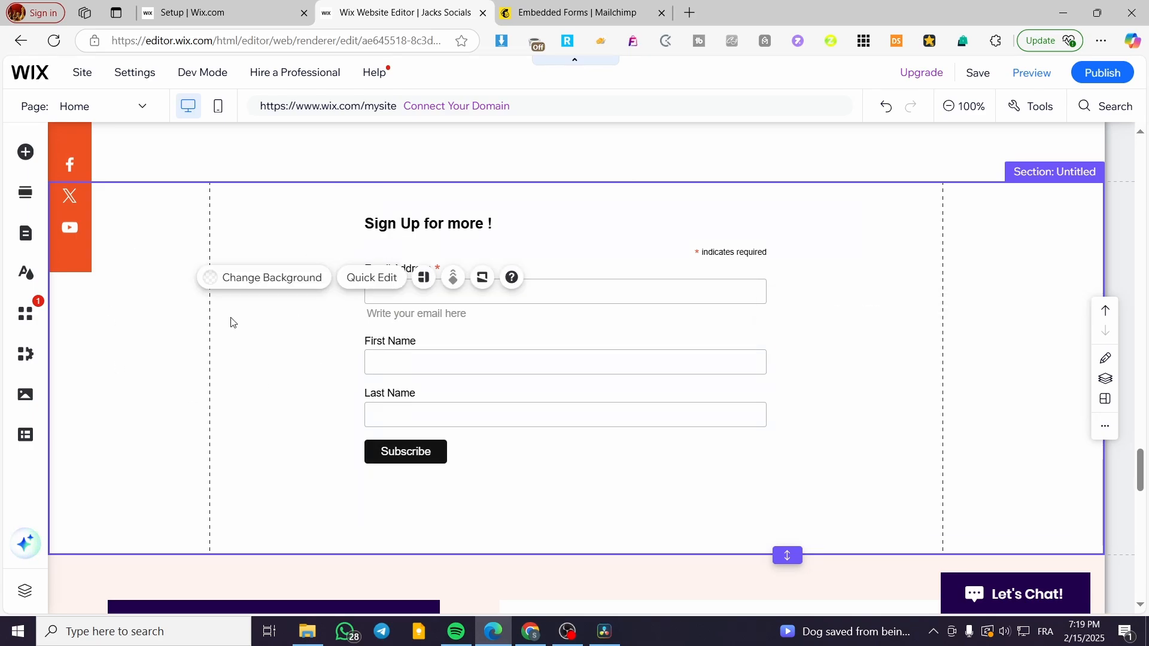
- Switch to Mailchimp, leave the finished form for the forms overview and open the audience's contact list
left_click(542, 12)
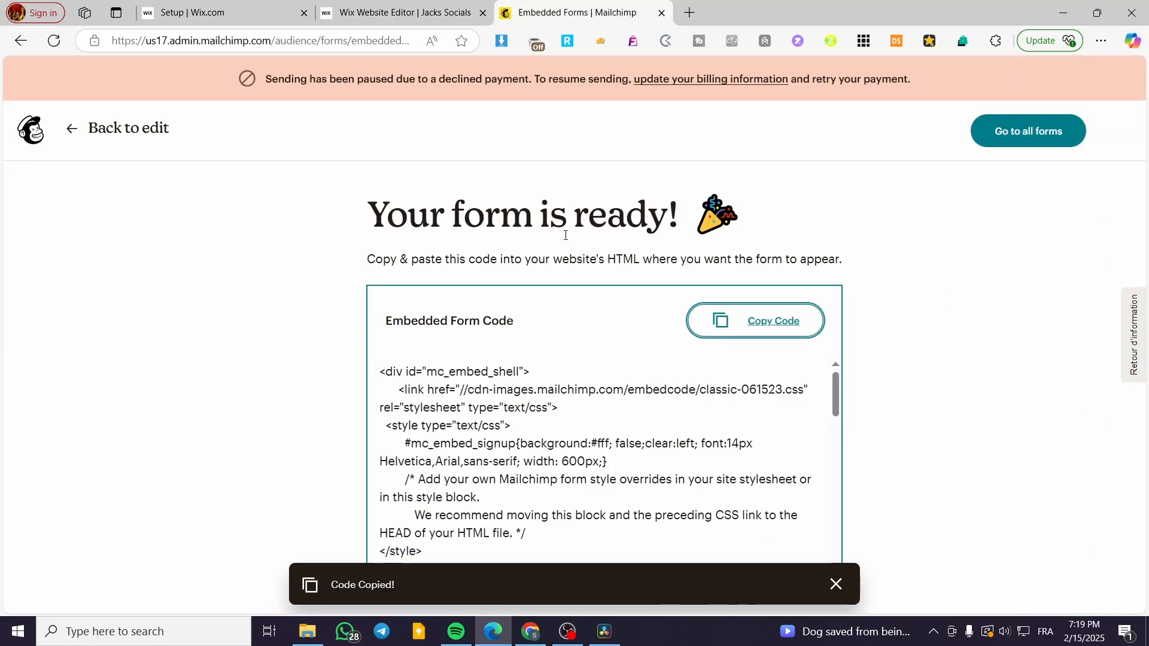
left_click(395, 11)
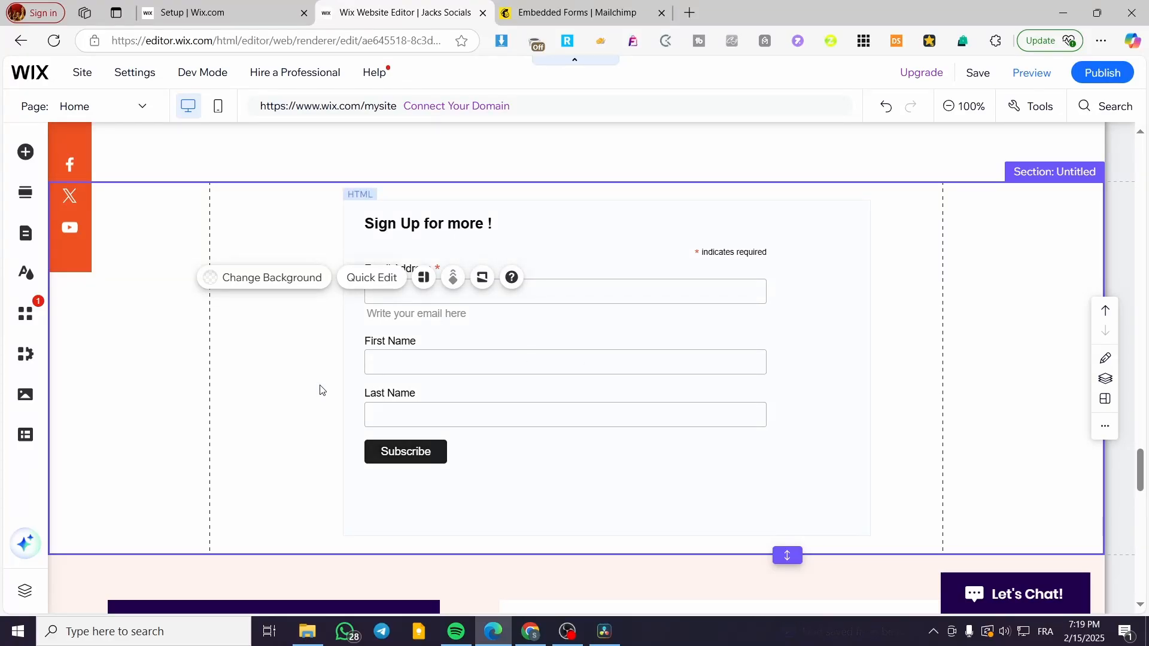
left_click(634, 247)
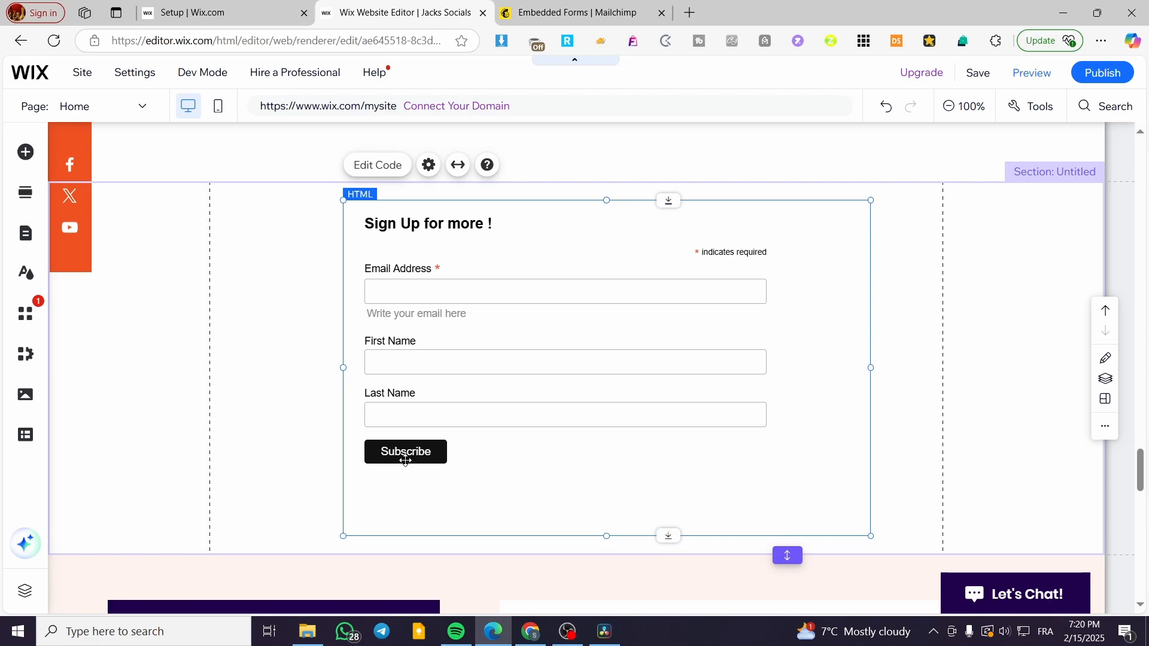
left_click(575, 13)
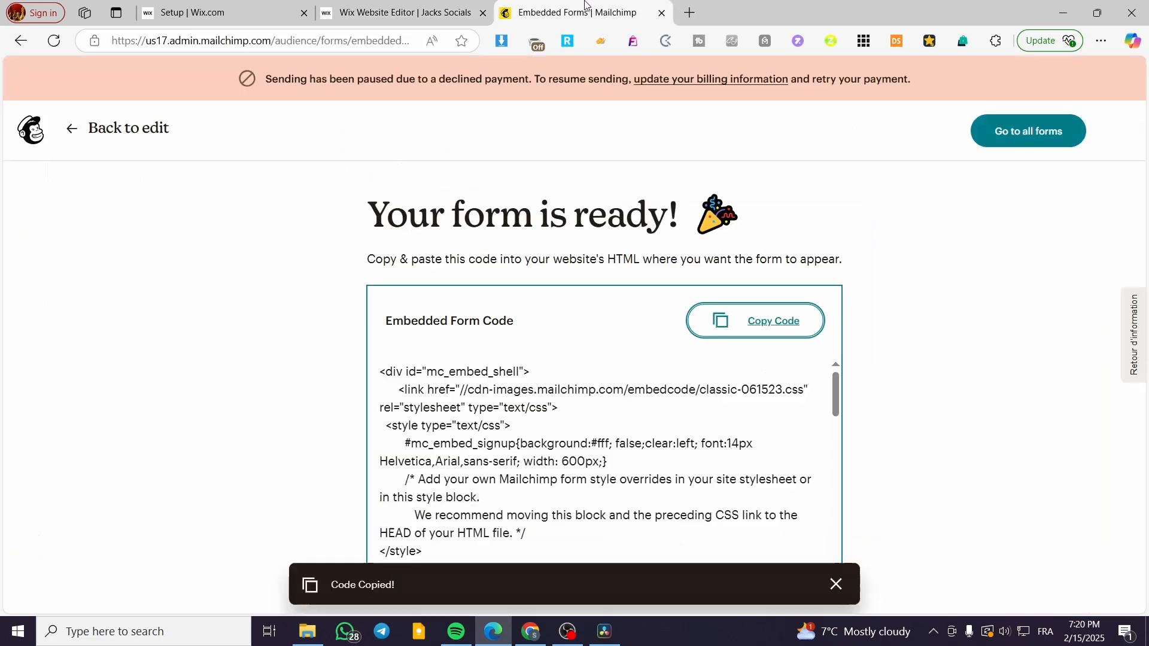
left_click(1039, 130)
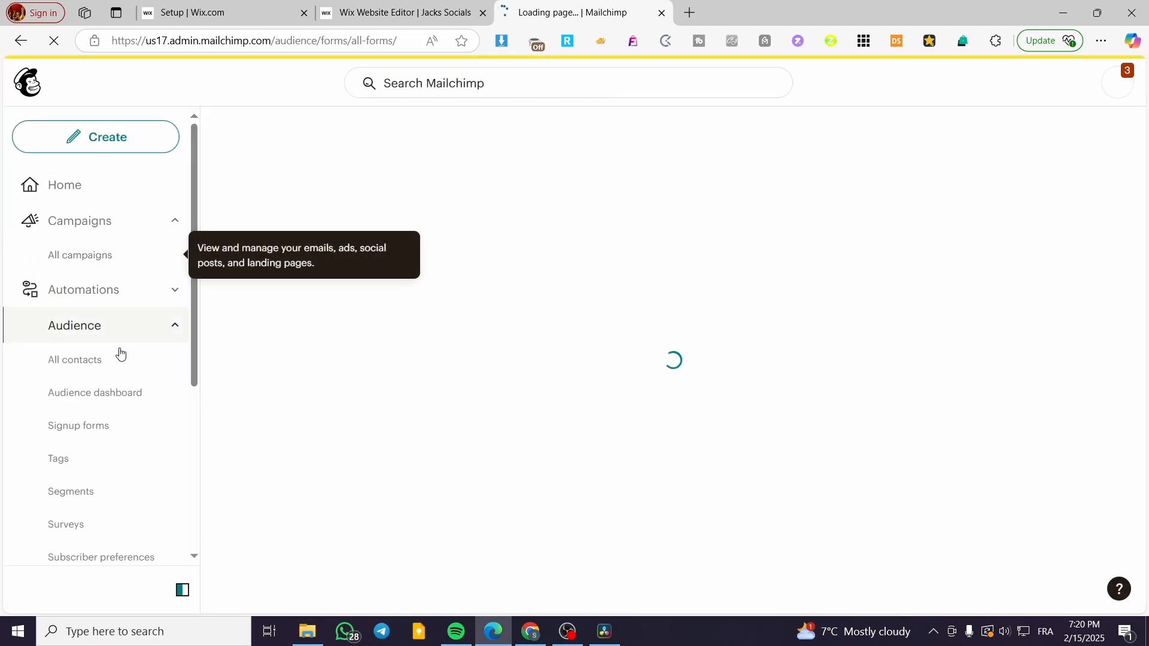
left_click(98, 365)
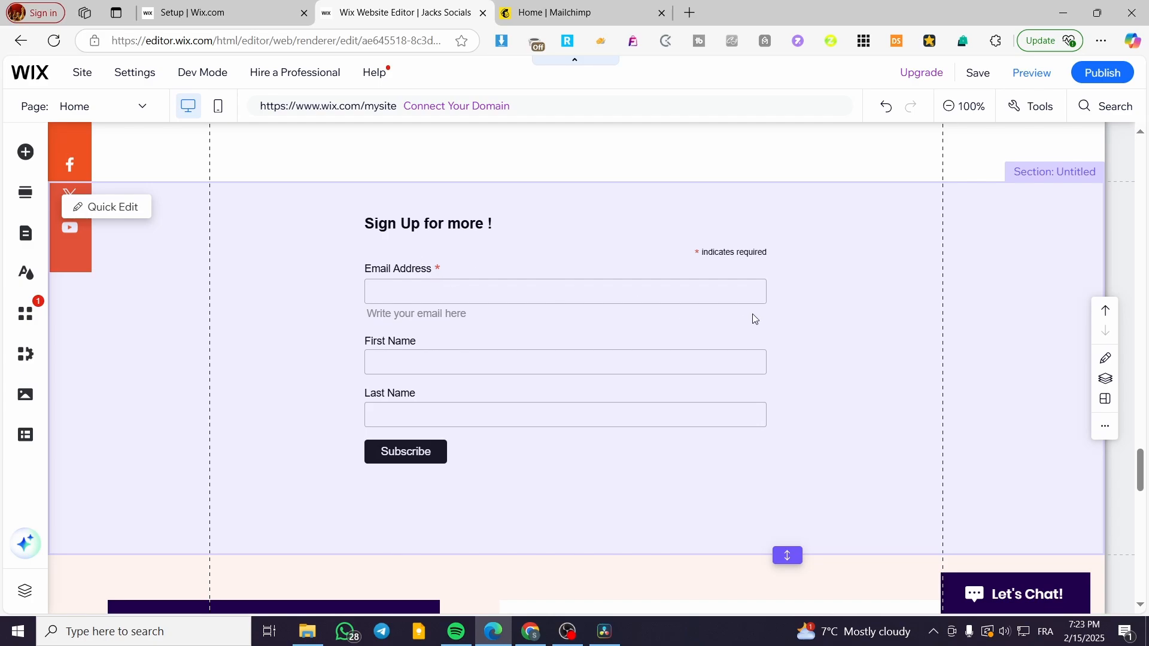
- Examine where the signup form section sits among the other sections of the Home page in the Wix editor
scroll(637, 356, "up", 10)
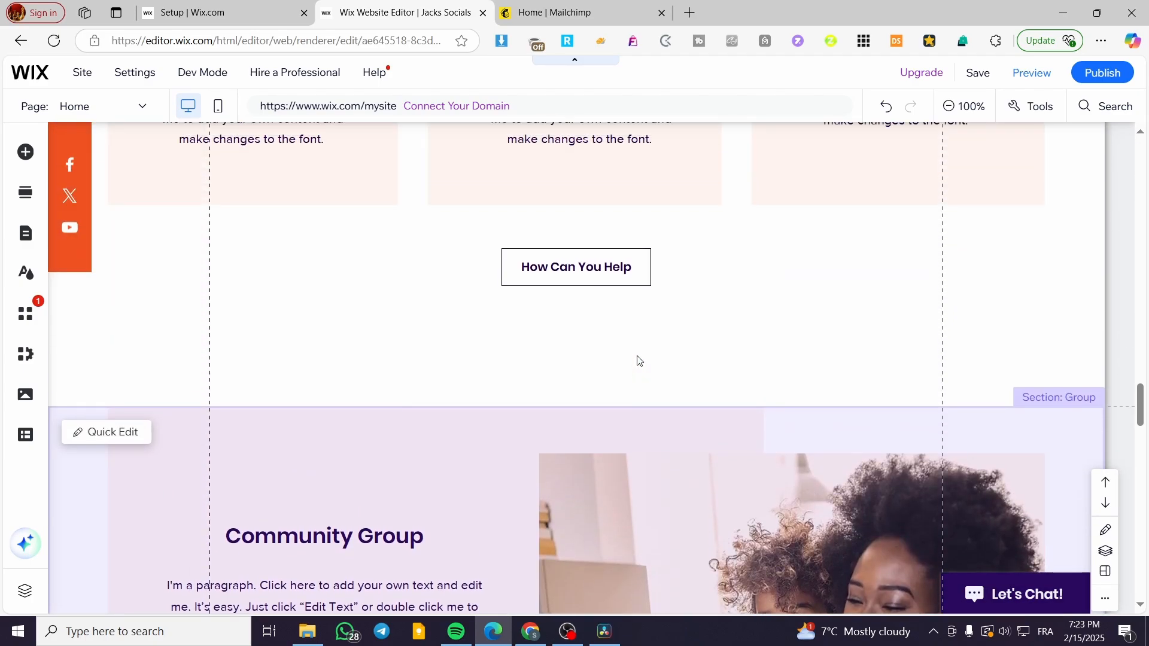
scroll(637, 361, "up", 15)
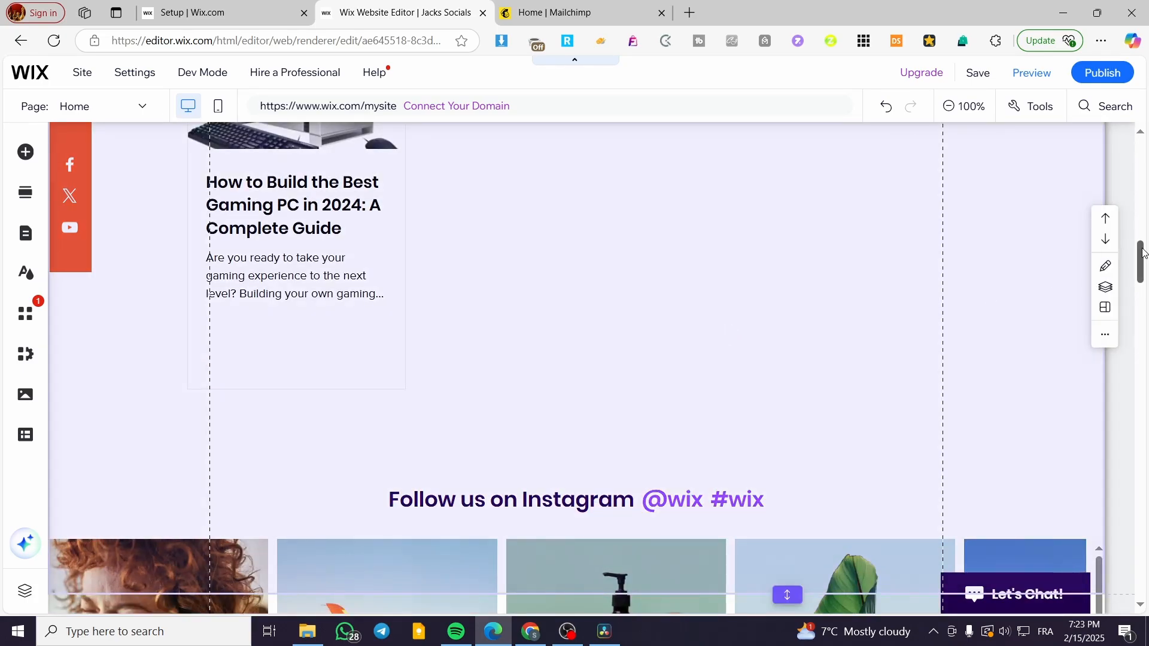
left_click_drag(1140, 262, 1142, 479)
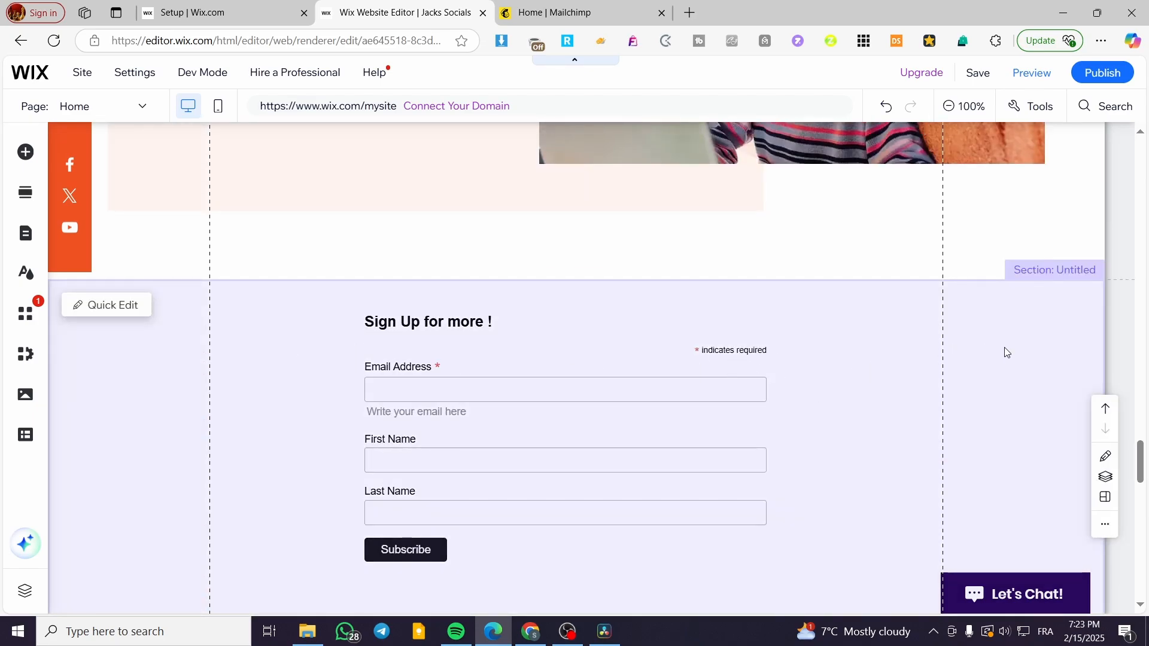
scroll(1006, 352, "down", 3)
left_click(1005, 365)
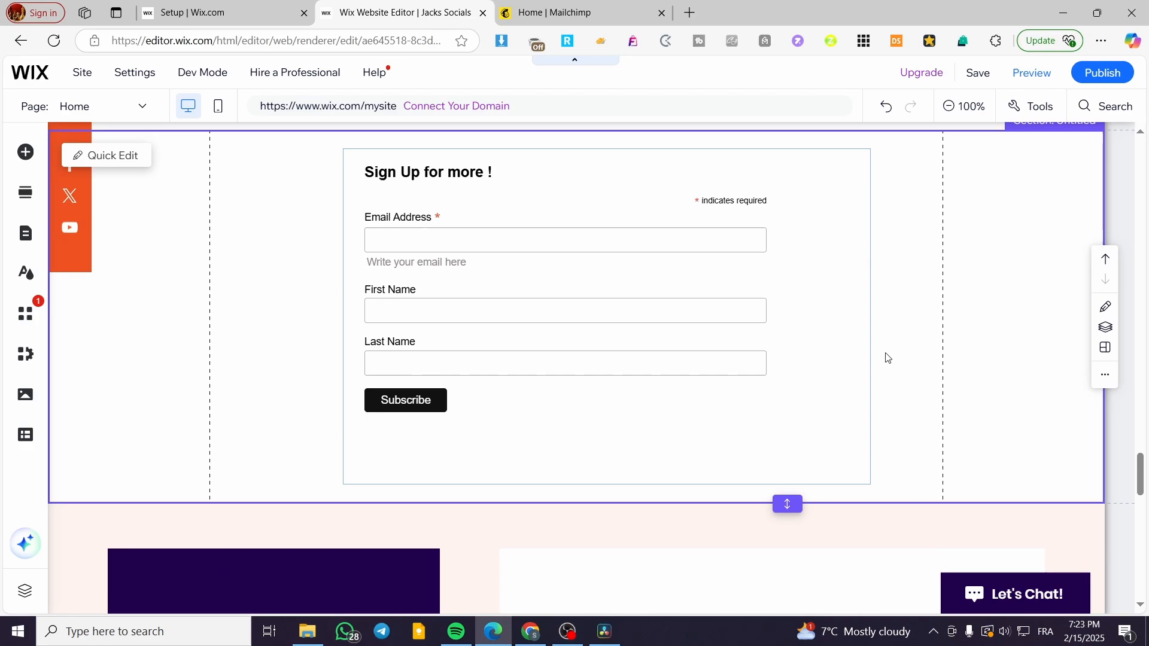
left_click(539, 246)
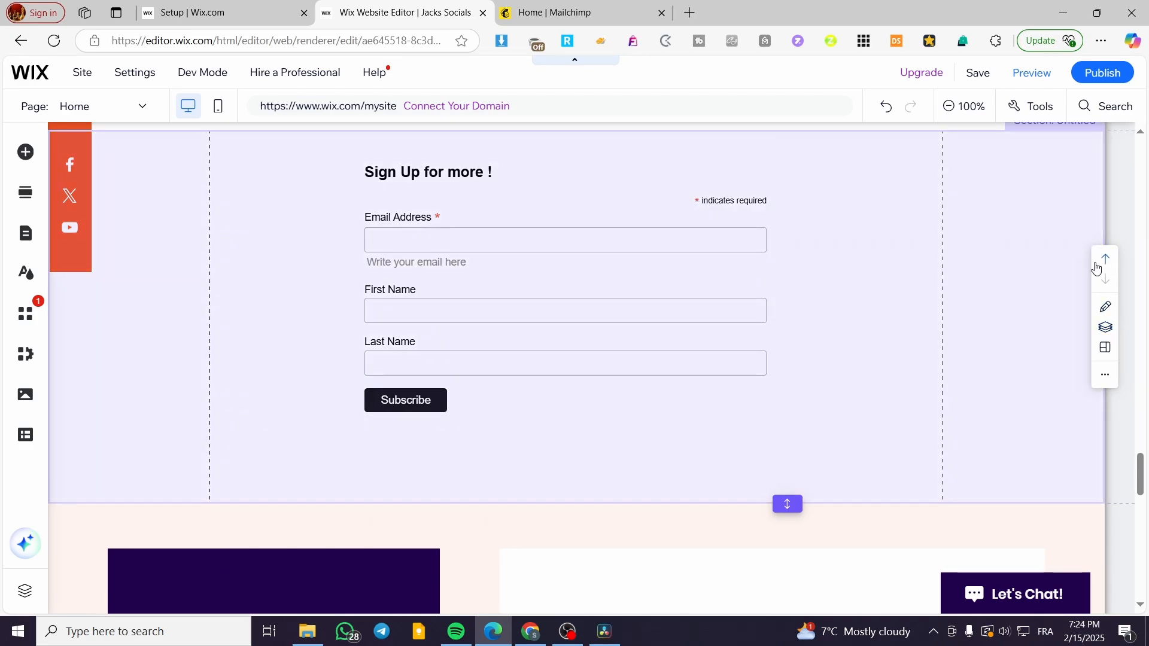
left_click(1105, 259)
left_click(1048, 329)
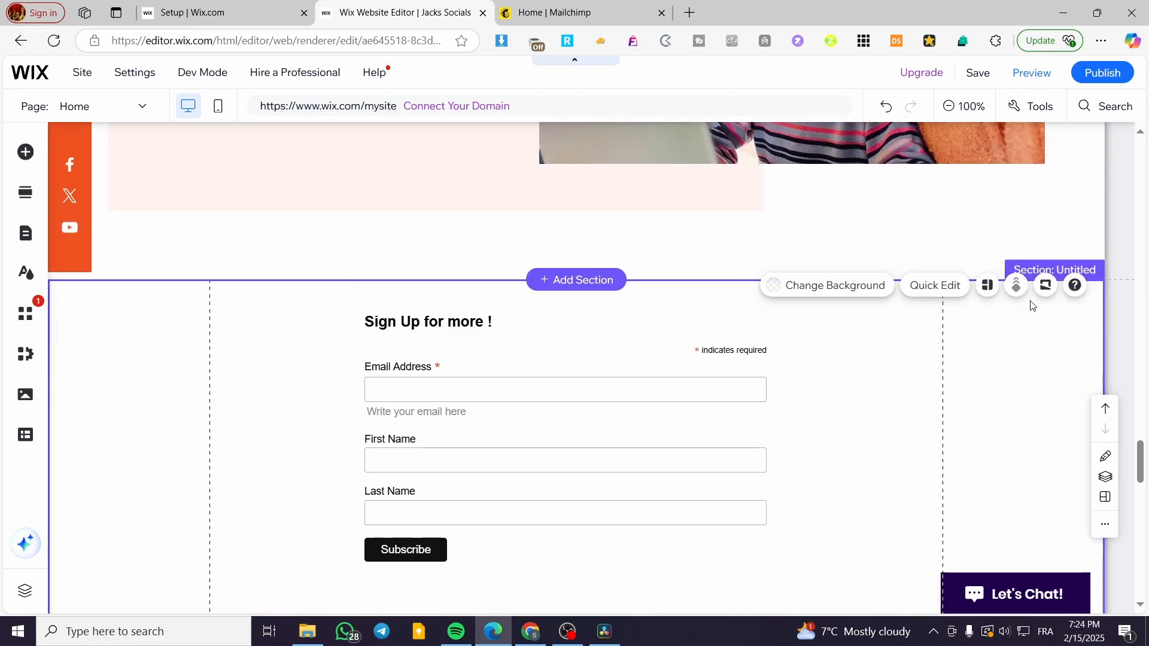
- Delete the standalone signup form section from the Home page and remove the location map from the footer
key("Delete")
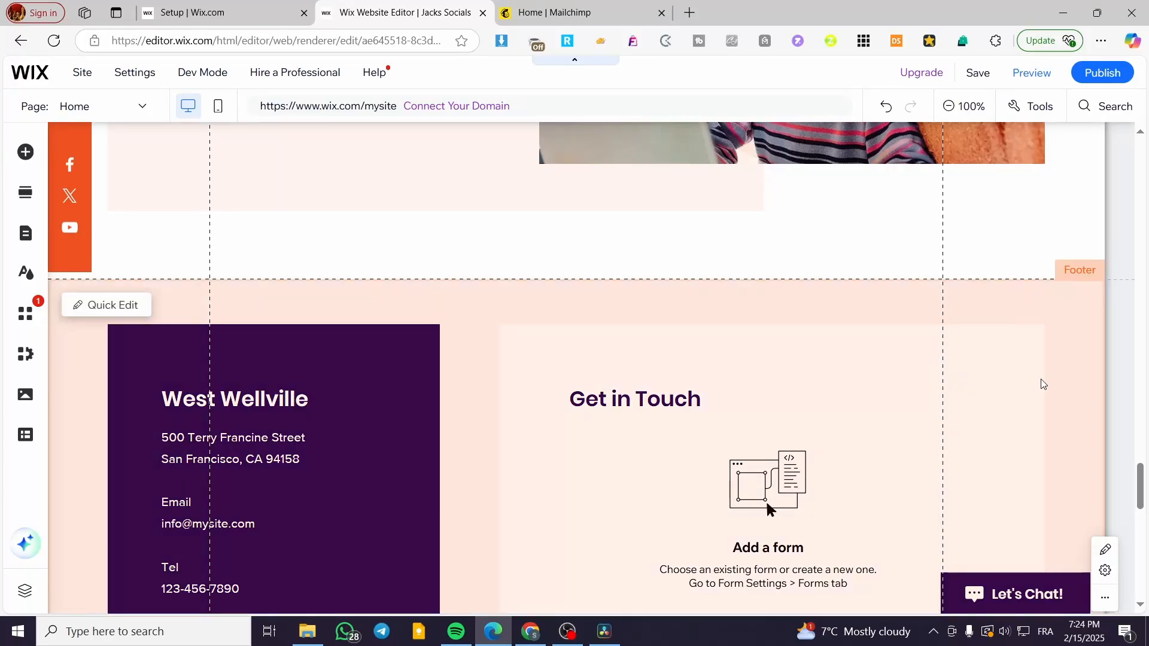
scroll(738, 367, "down", 5)
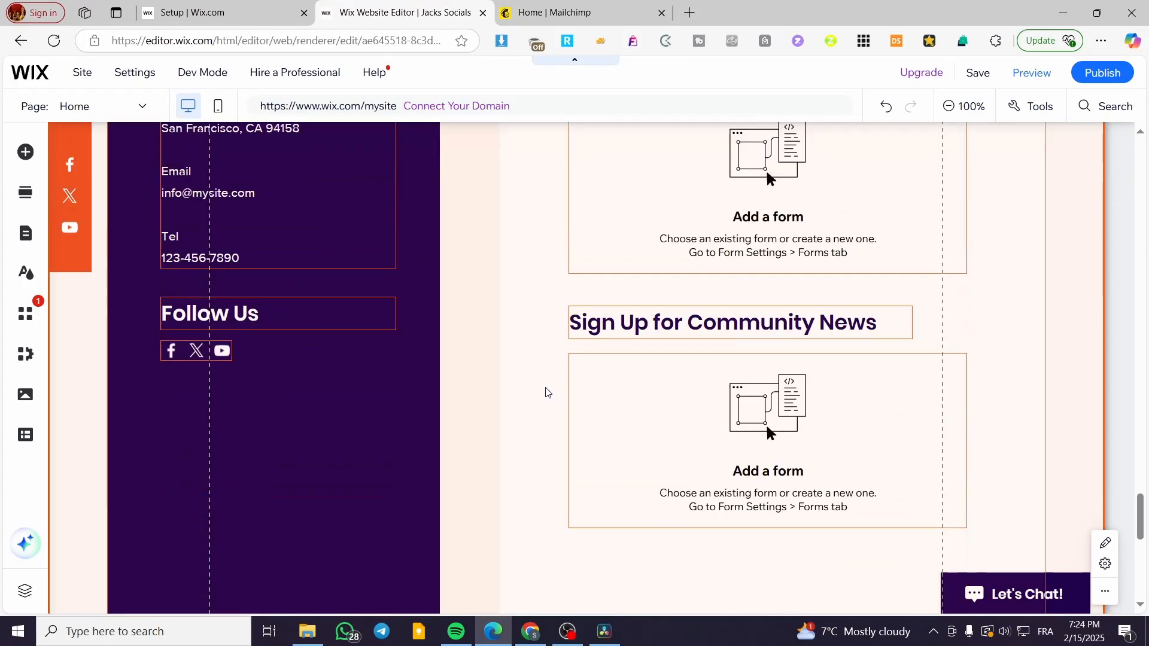
scroll(544, 390, "down", 6)
left_click(585, 353)
key("Delete")
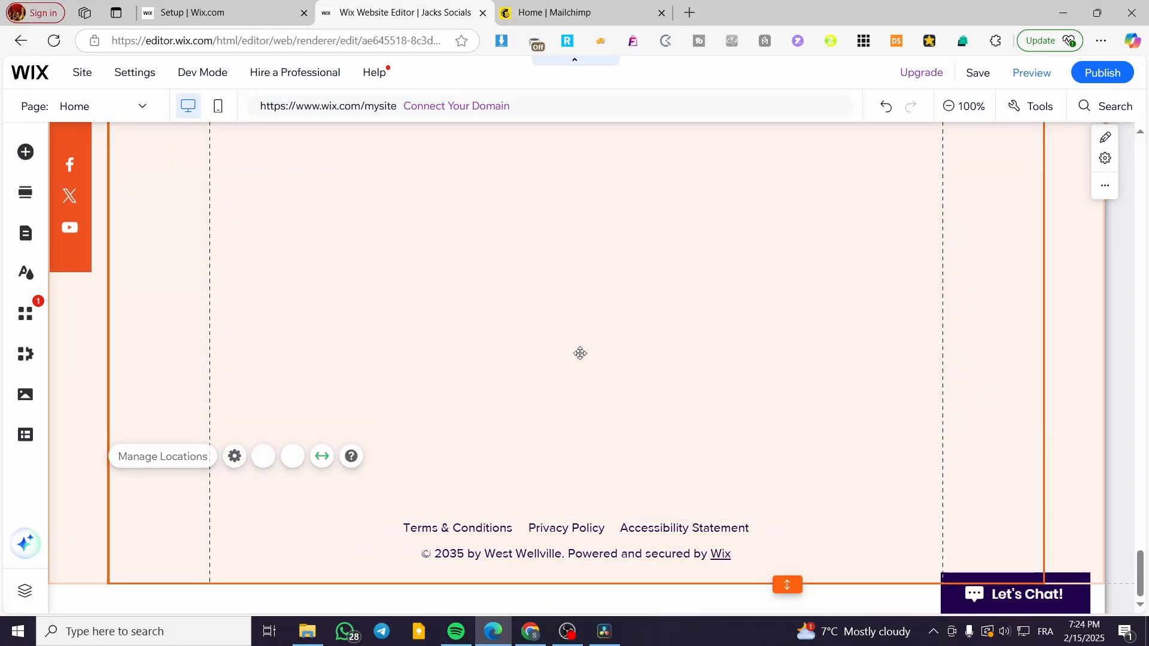
- Delete the policy links and copyright line from the footer and shorten the footer to the end of its column strip
left_click(608, 345)
left_click(677, 445)
key("Delete")
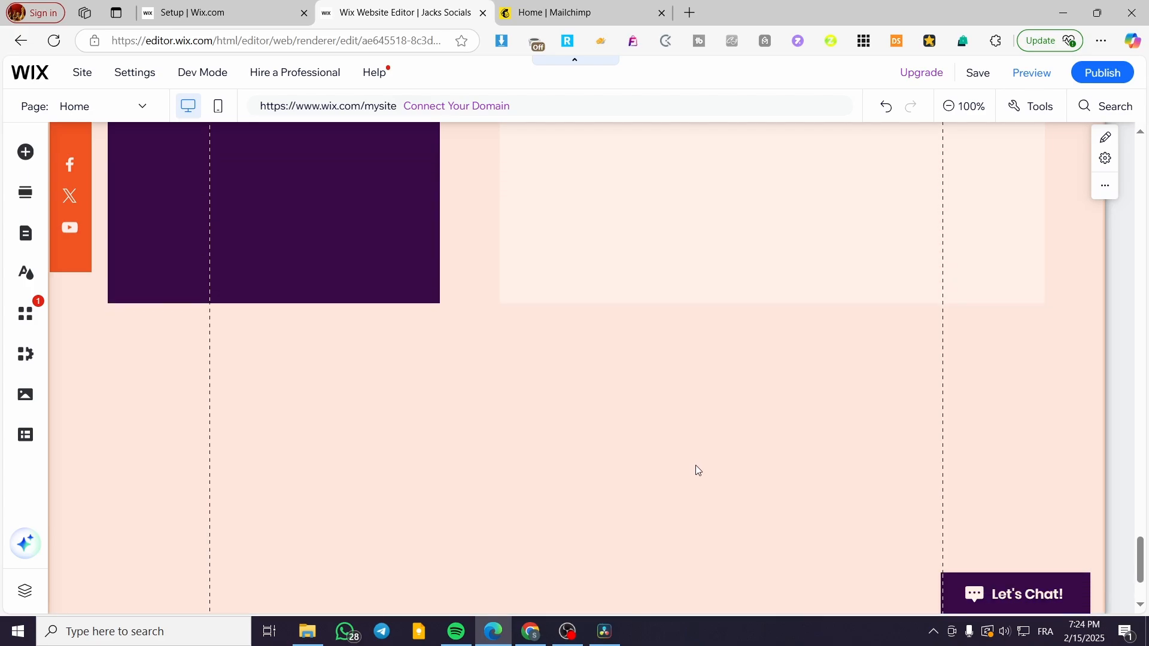
key("Delete")
scroll(777, 367, "up", 5)
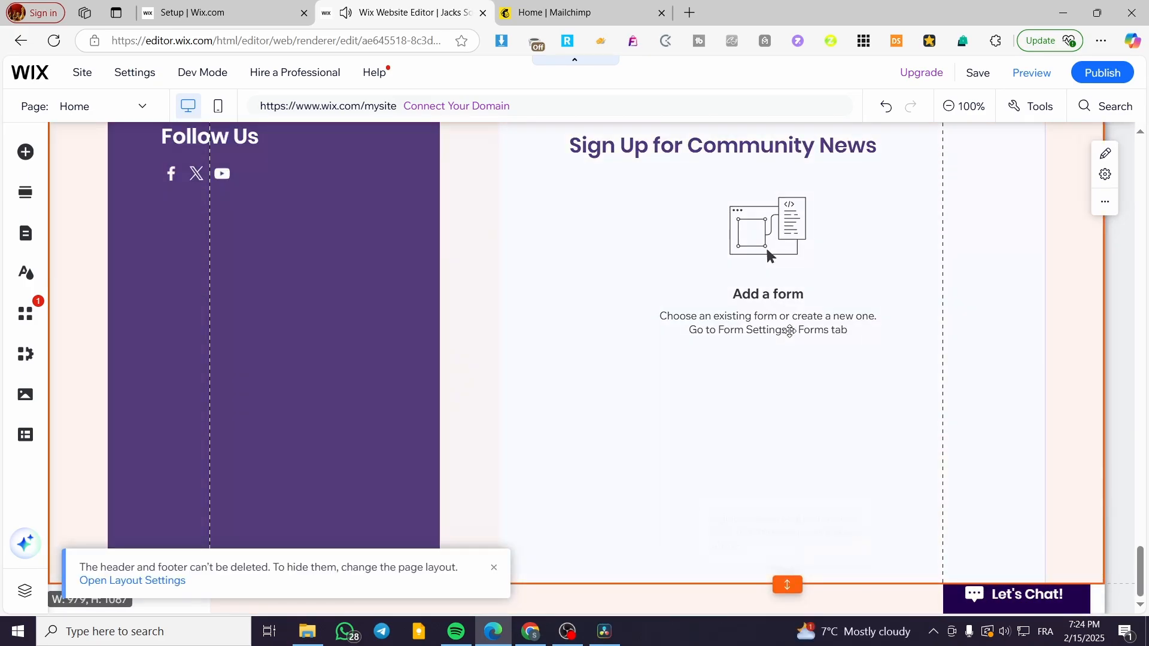
scroll(664, 413, "up", 1)
scroll(654, 403, "down", 2)
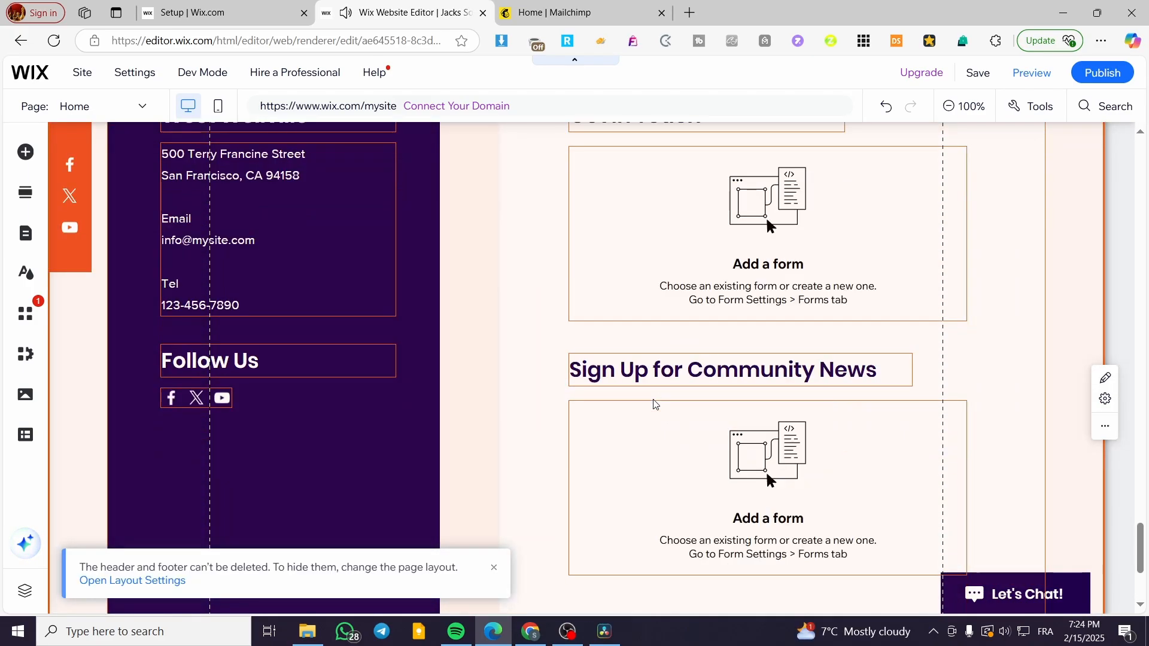
- Delete both empty form placeholders and the "Sign Up for Community News" heading from the footer's second column
left_click(658, 434)
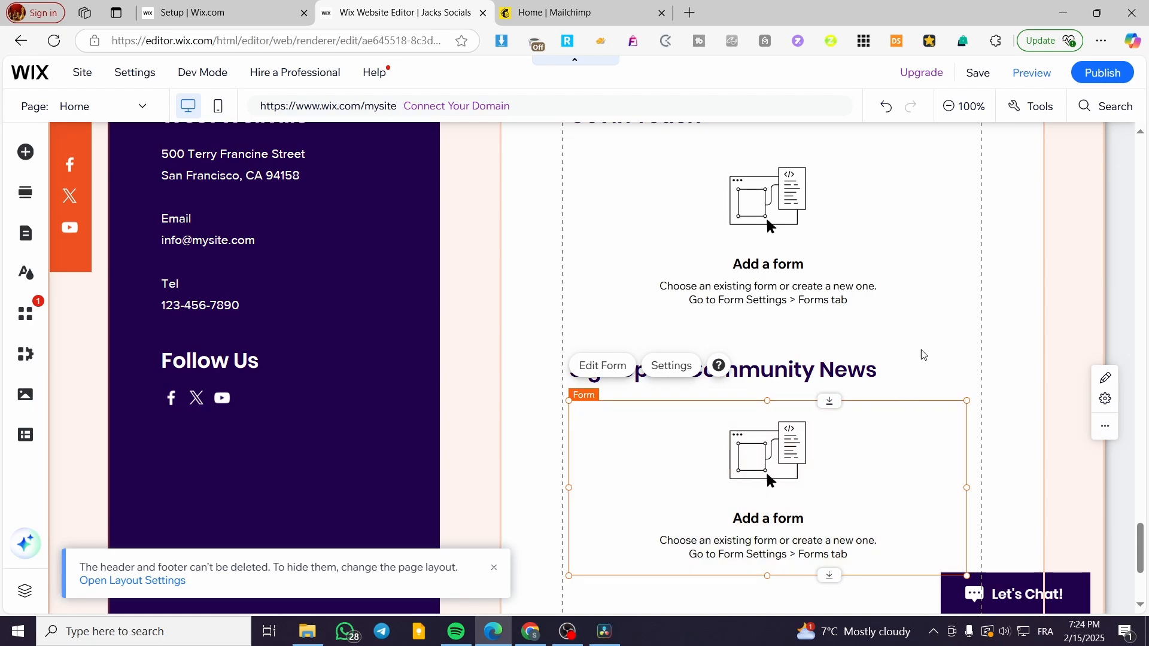
left_click(990, 334)
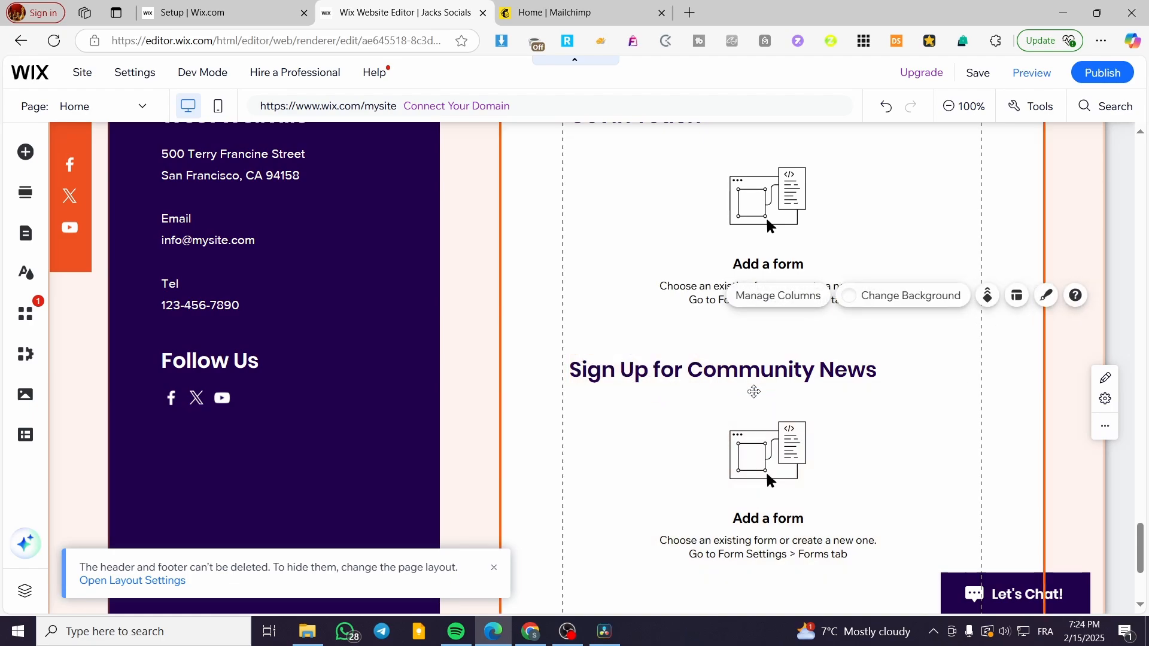
scroll(852, 416, "down", 2)
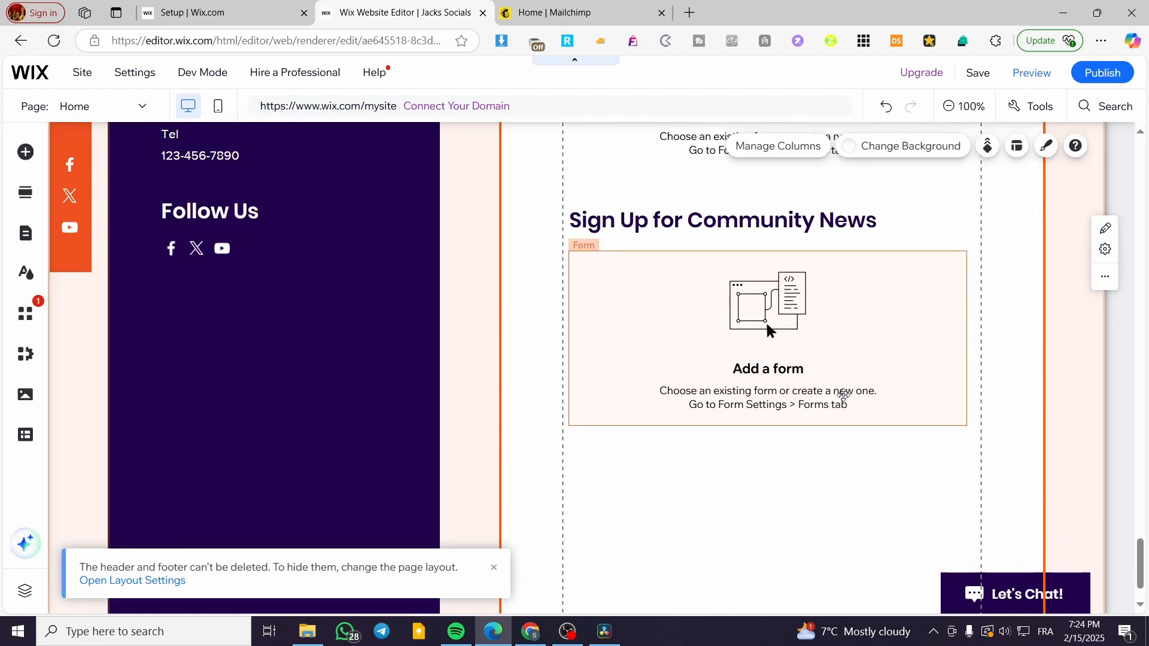
left_click(843, 395)
key("Delete")
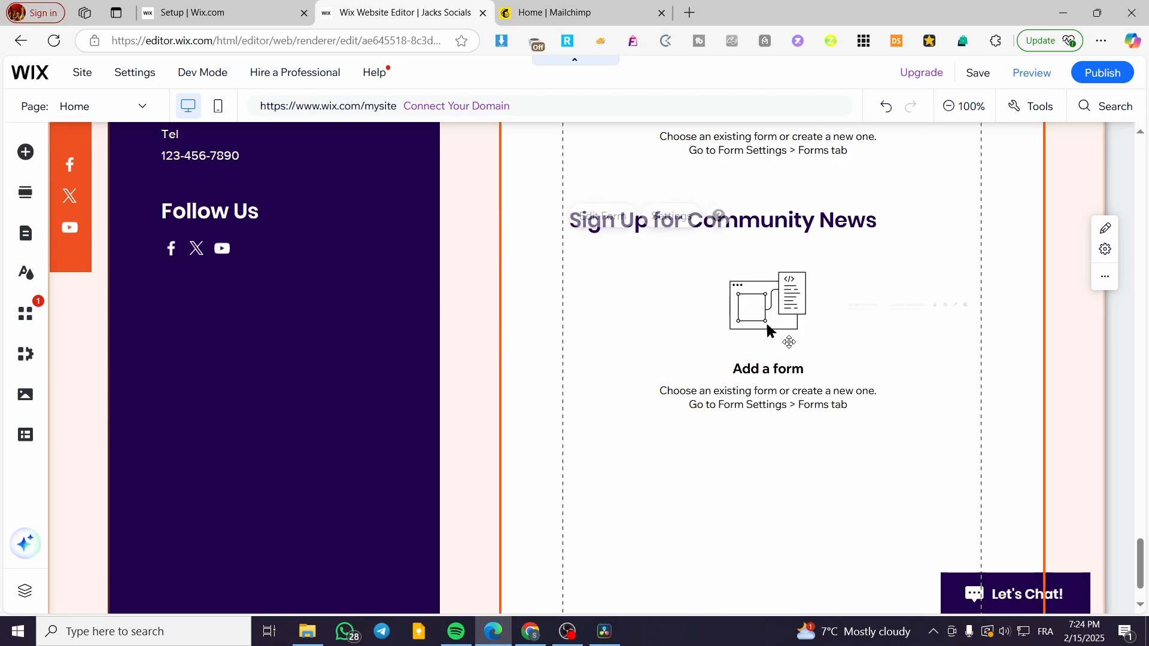
scroll(763, 376, "up", 4)
left_click(766, 337)
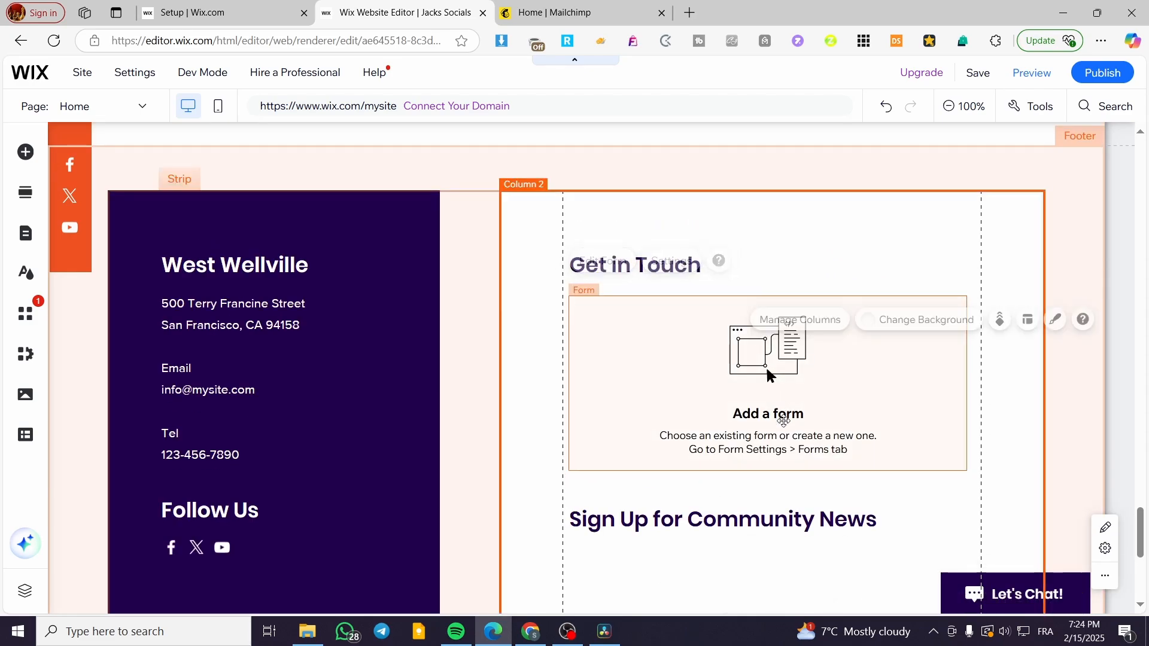
key("Delete")
left_click(697, 515)
key("Delete")
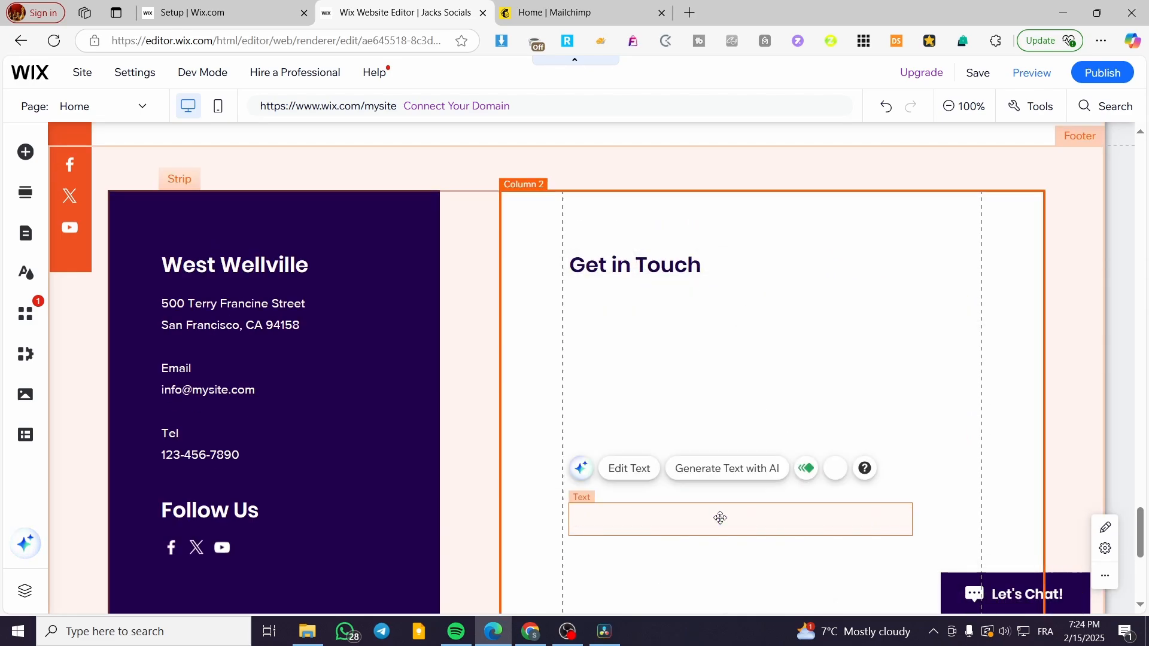
- Shorten the footer to end just below the Follow Us icons and adjust the strip's lower edge to leave a narrow margin
scroll(715, 488, "down", 3)
scroll(742, 473, "down", 2)
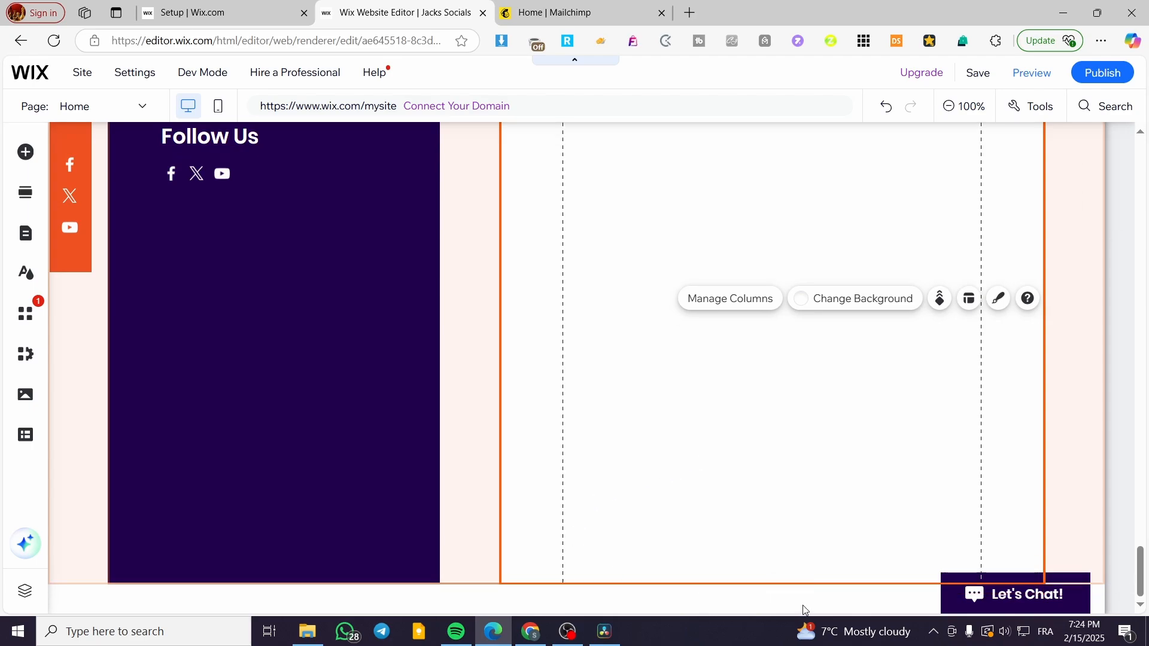
left_click_drag(787, 585, 780, 390)
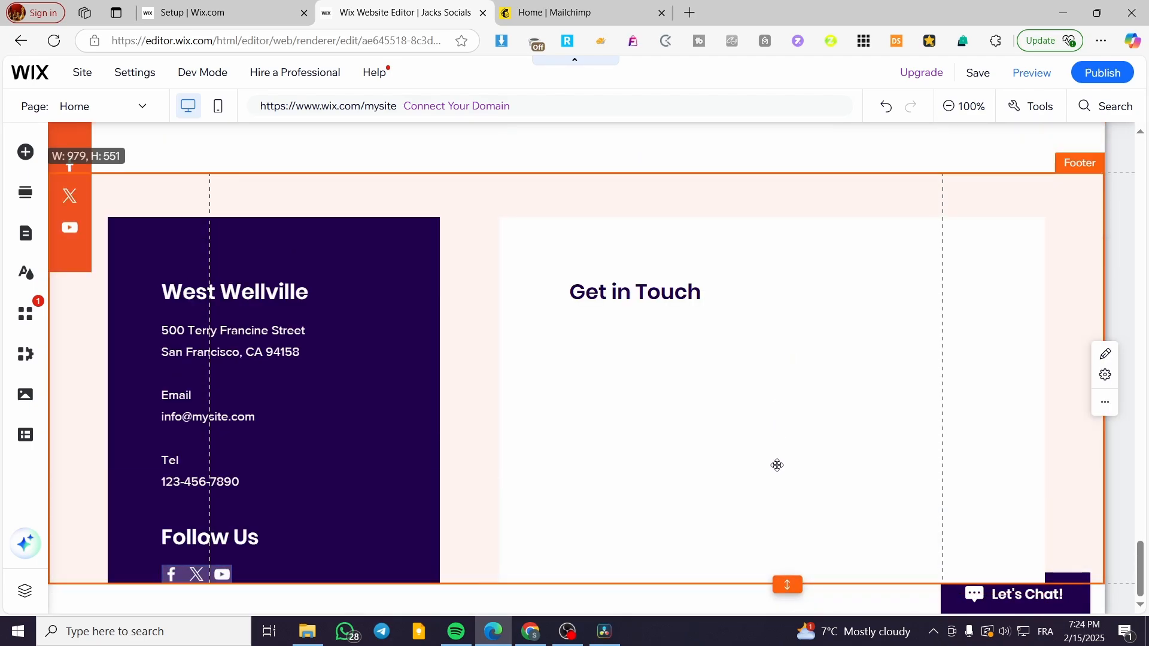
left_click_drag(789, 589, 790, 635)
scroll(752, 538, "down", 1)
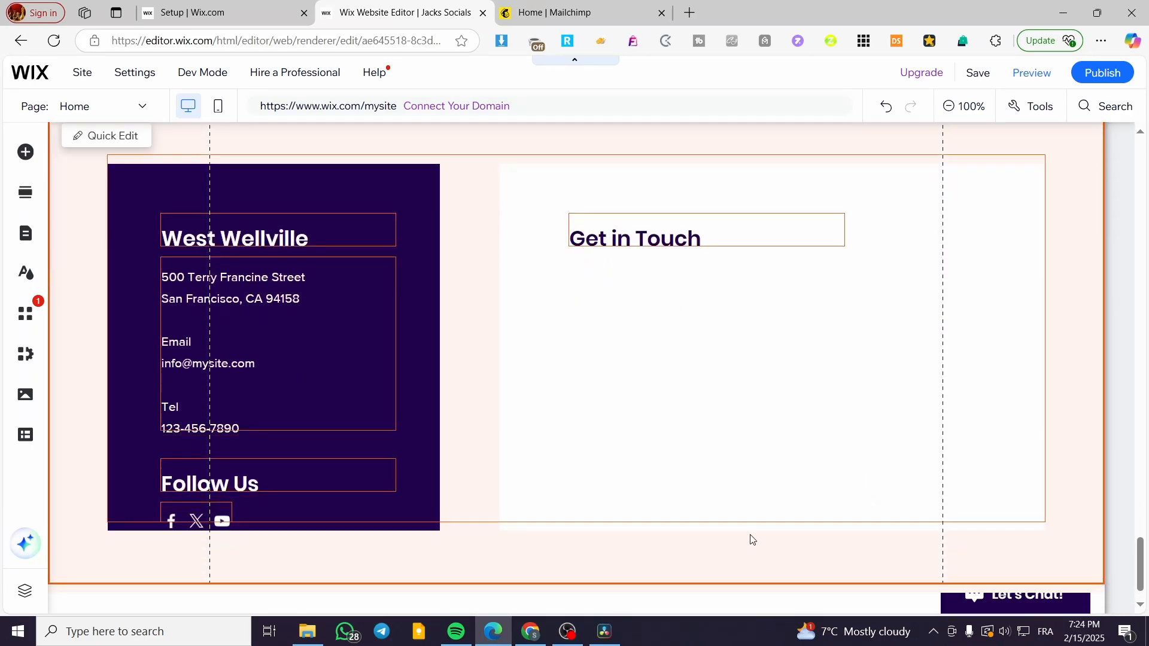
left_click(575, 507)
left_click_drag(572, 522, 569, 563)
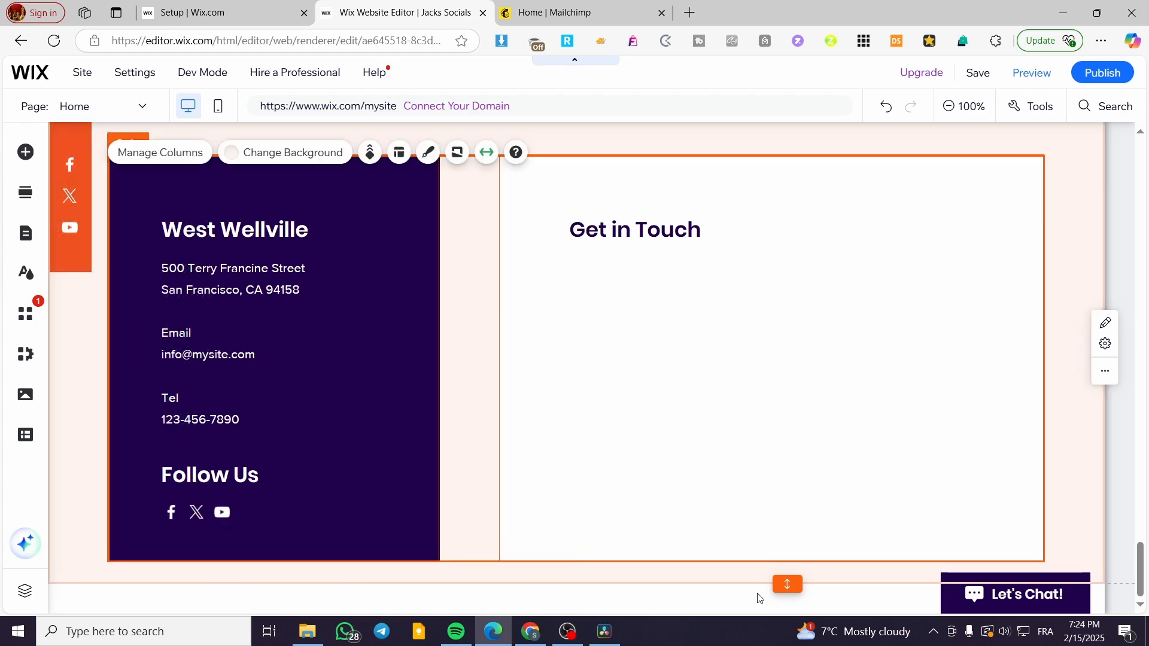
- Replace the "Get in Touch" heading with "Sign Up for more" and move it slightly higher in its column
double_click(697, 234)
left_click_drag(701, 235, 571, 231)
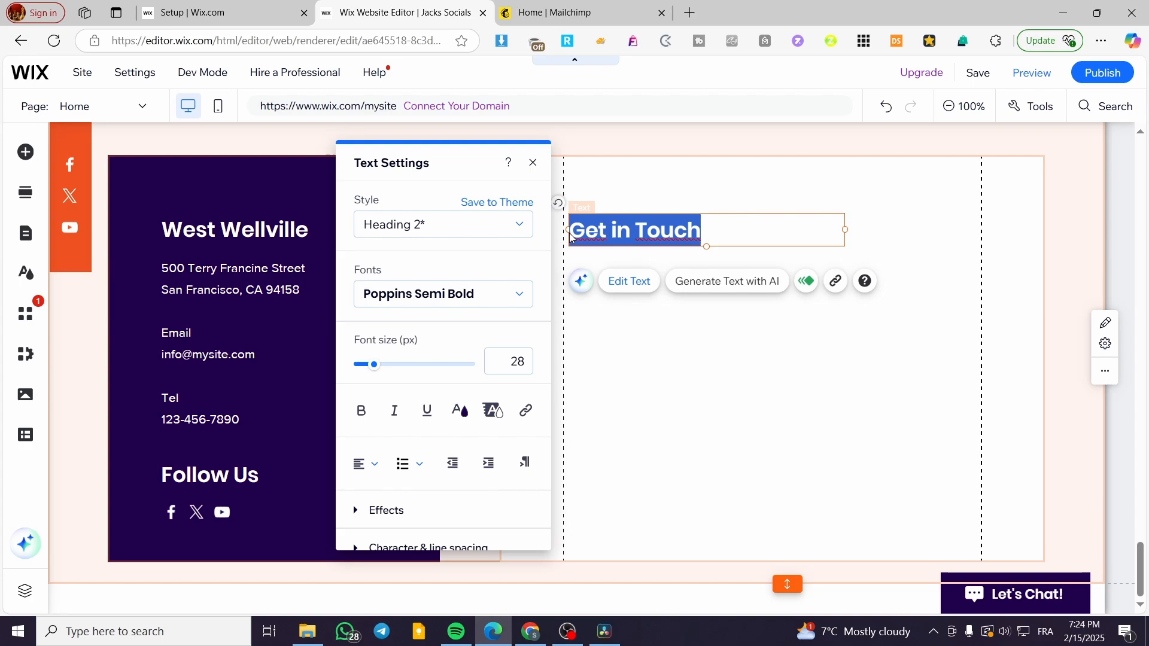
type("S")
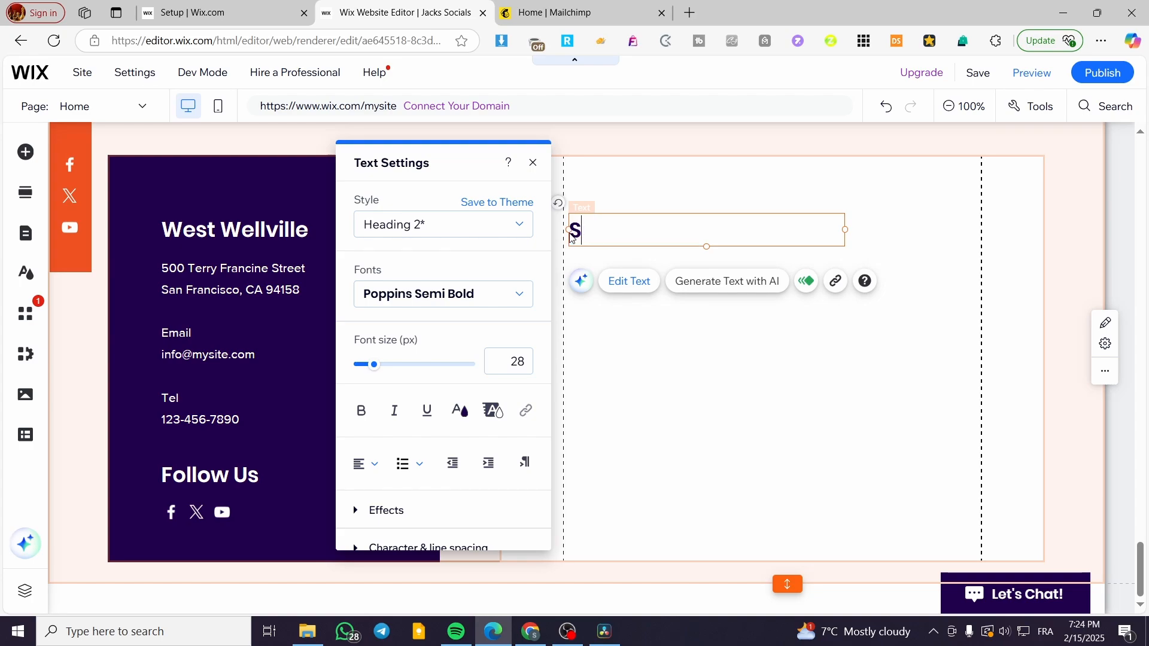
type("ign Up")
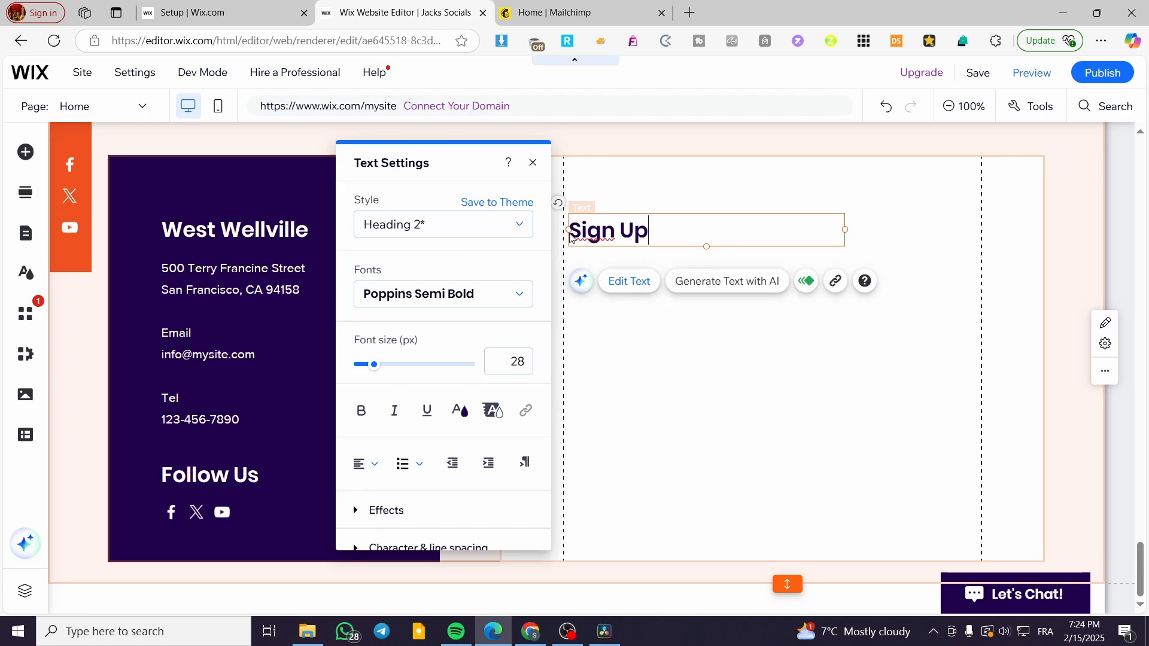
type(" for me")
type("te")
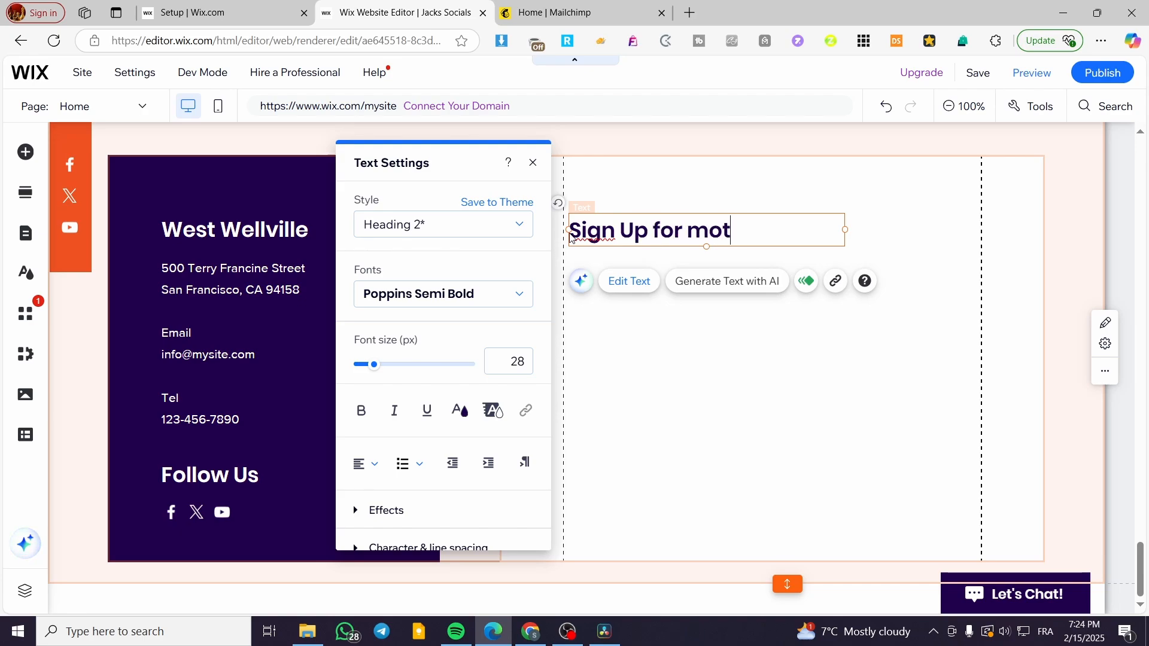
key("BackSpace")
type("re")
left_click(934, 330)
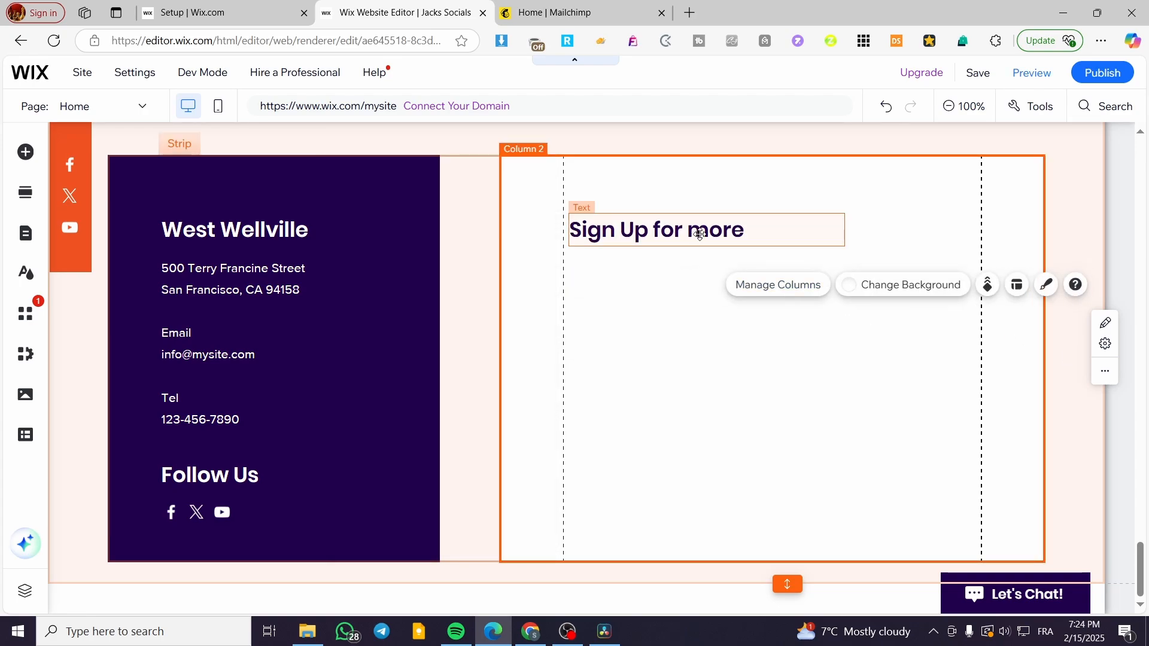
left_click_drag(697, 231, 697, 207)
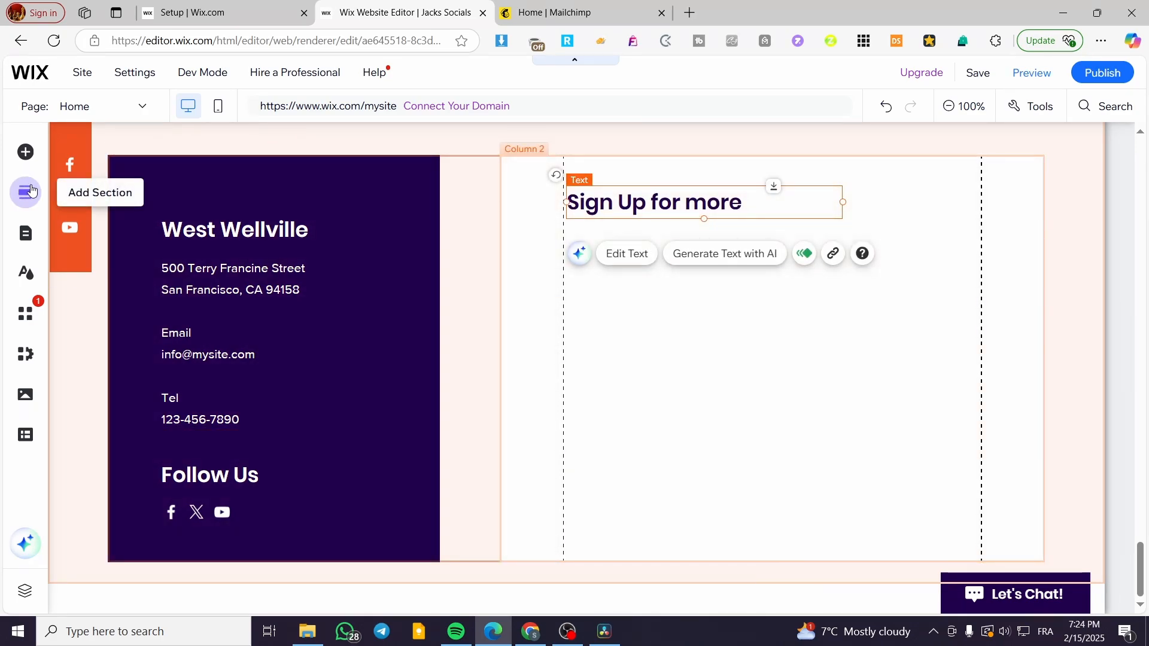
- Add an Embed HTML element from the Popular Embeds to the footer
left_click(25, 157)
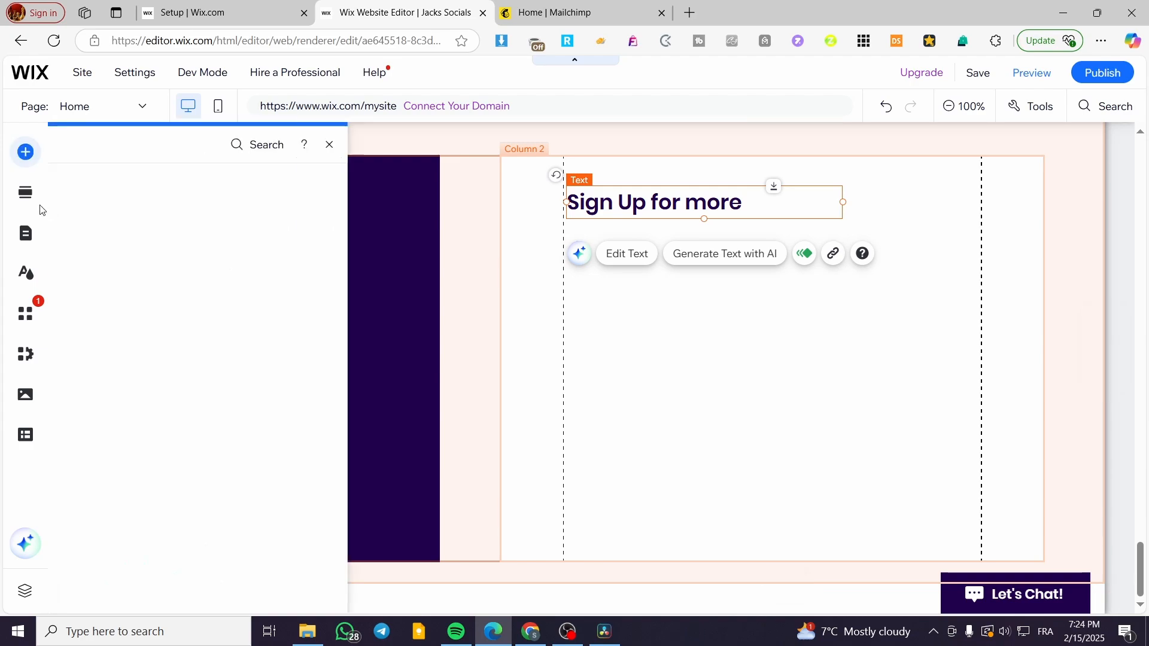
left_click(227, 336)
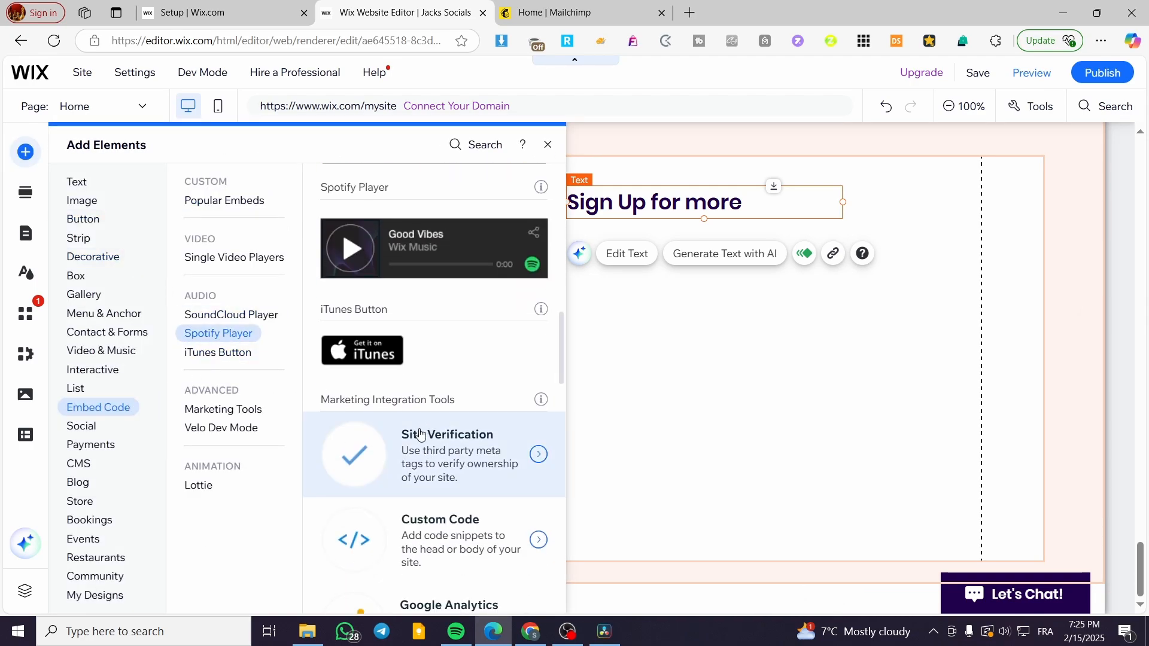
left_click(76, 389)
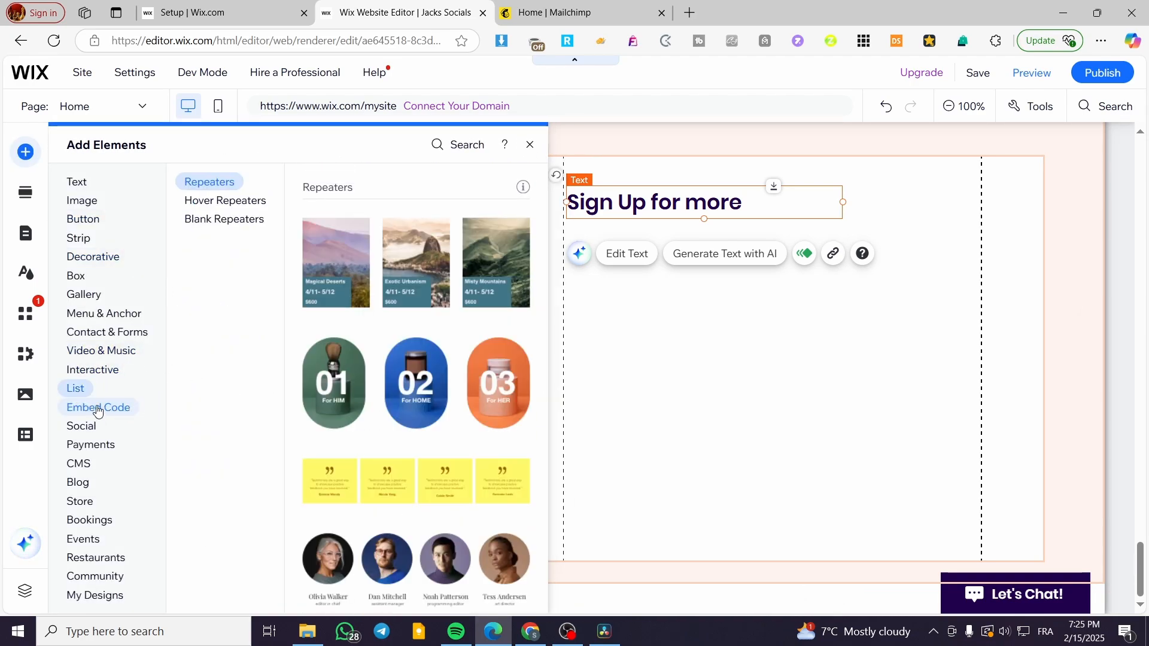
left_click(97, 411)
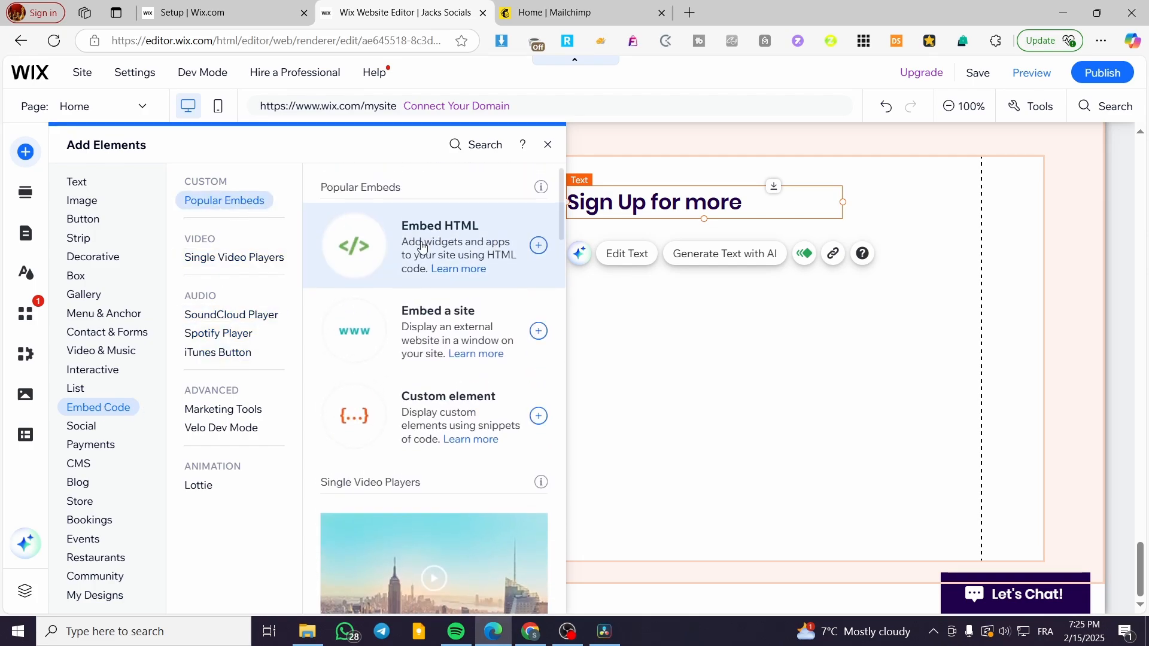
left_click(539, 234)
- Place the HTML element beneath the "Sign Up for more" heading, widen it to nearly fill the column, extend it downward and close its settings
left_click_drag(598, 375, 667, 318)
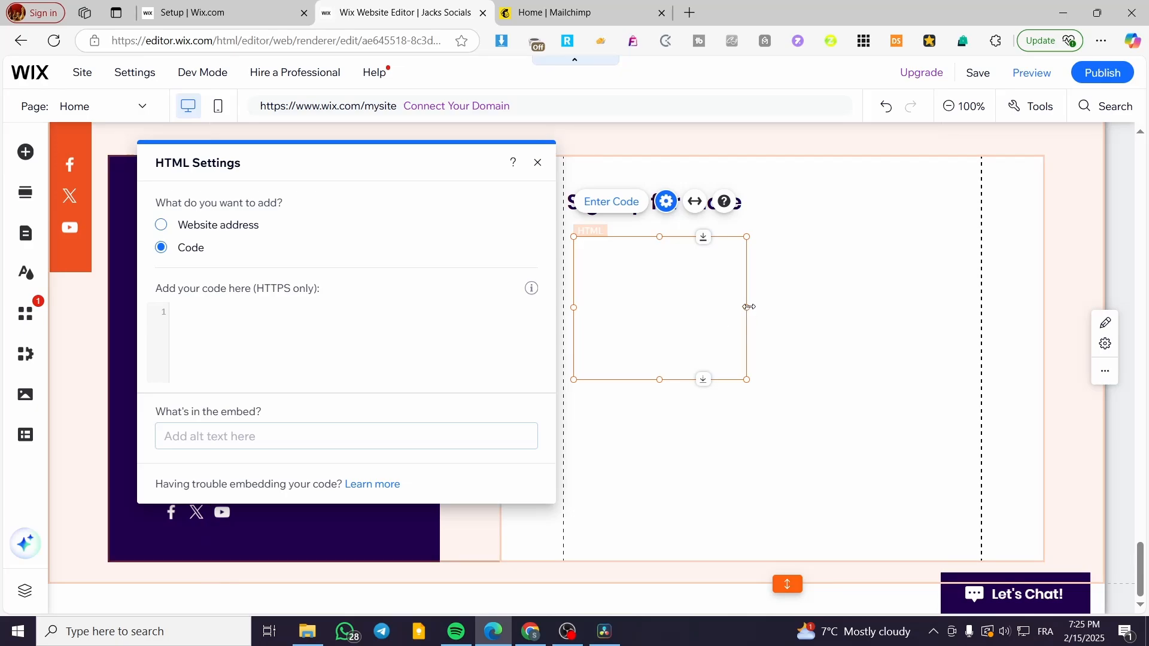
left_click_drag(748, 308, 968, 309)
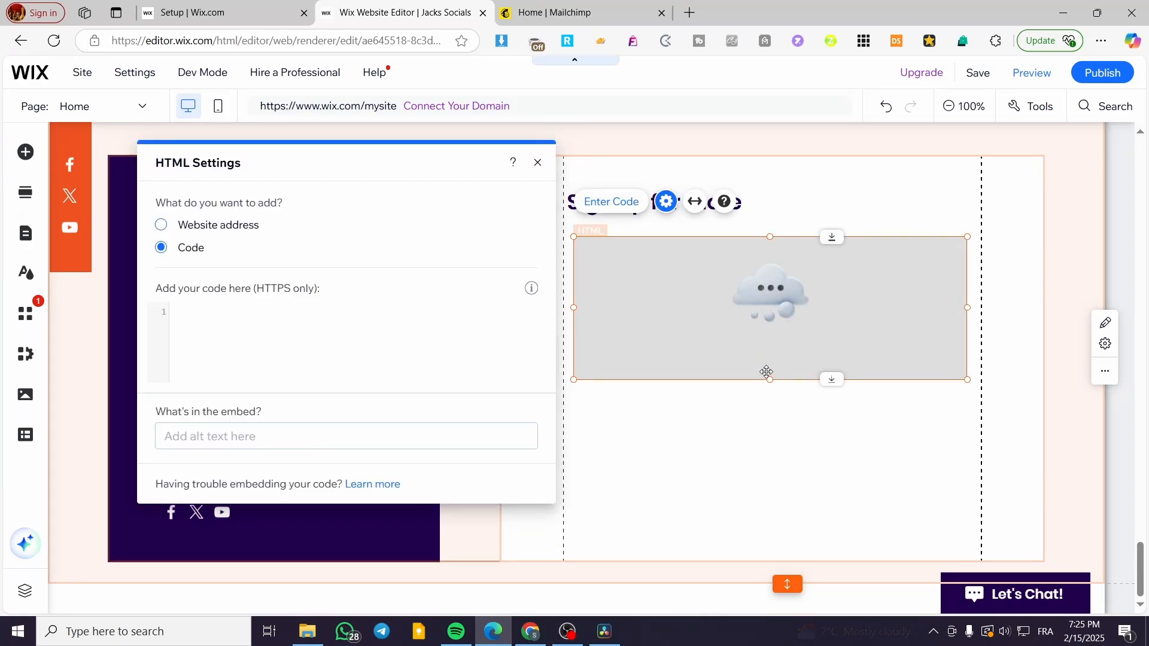
left_click_drag(767, 378, 812, 446)
scroll(964, 395, "up", 5)
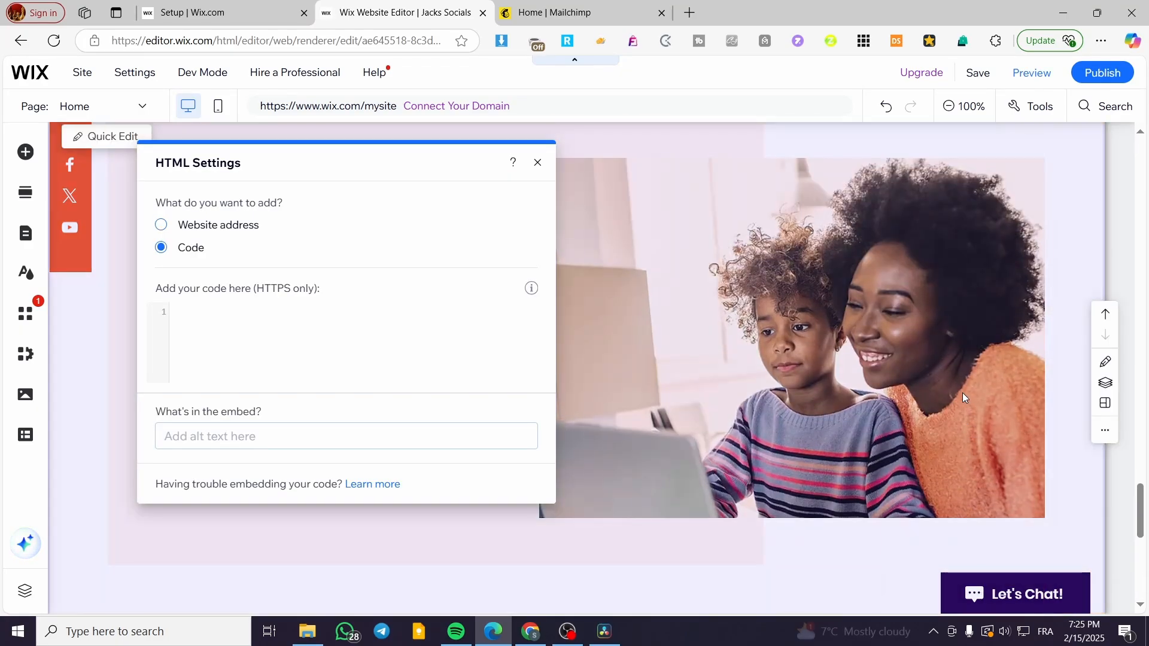
left_click(536, 169)
- Review the Home page from its header down to the footer to compare possible places for the signup form
scroll(914, 416, "up", 5)
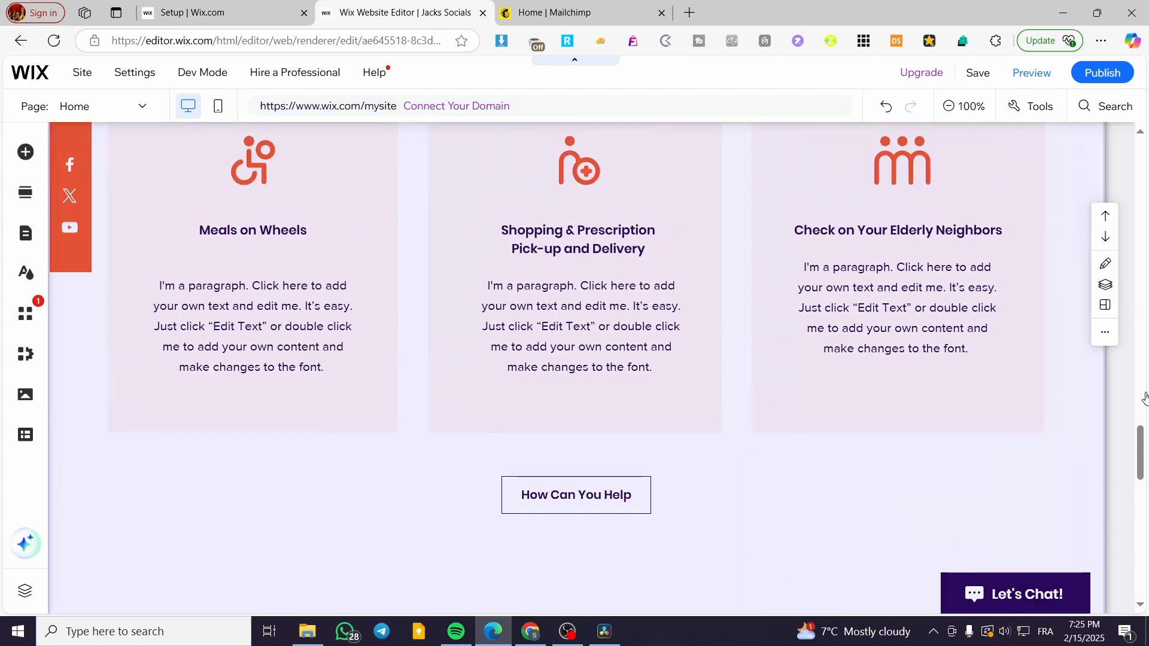
scroll(1144, 389, "up", 5)
left_click_drag(1145, 358, 1145, 116)
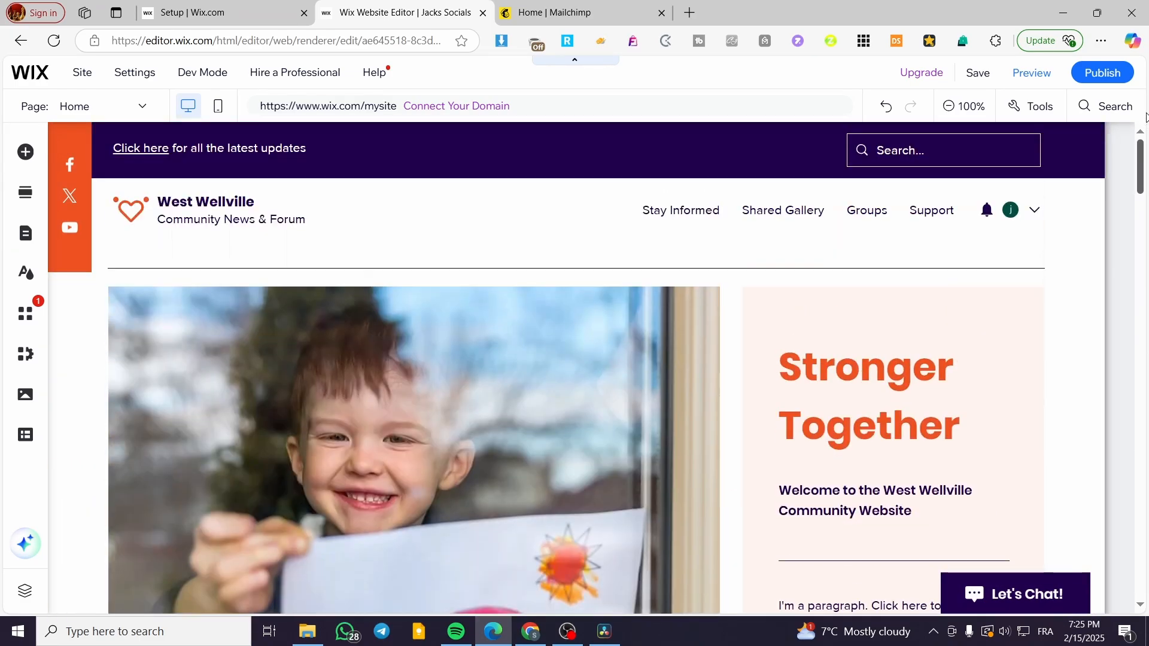
left_click_drag(1147, 157, 1147, 588)
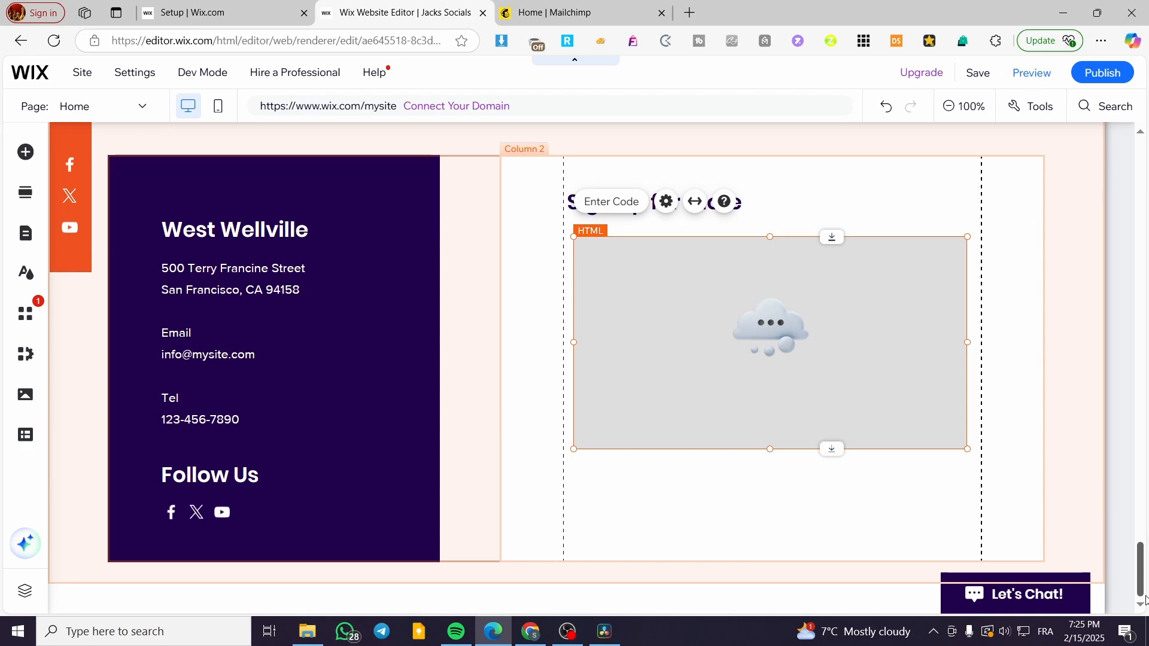
scroll(972, 573, "up", 10)
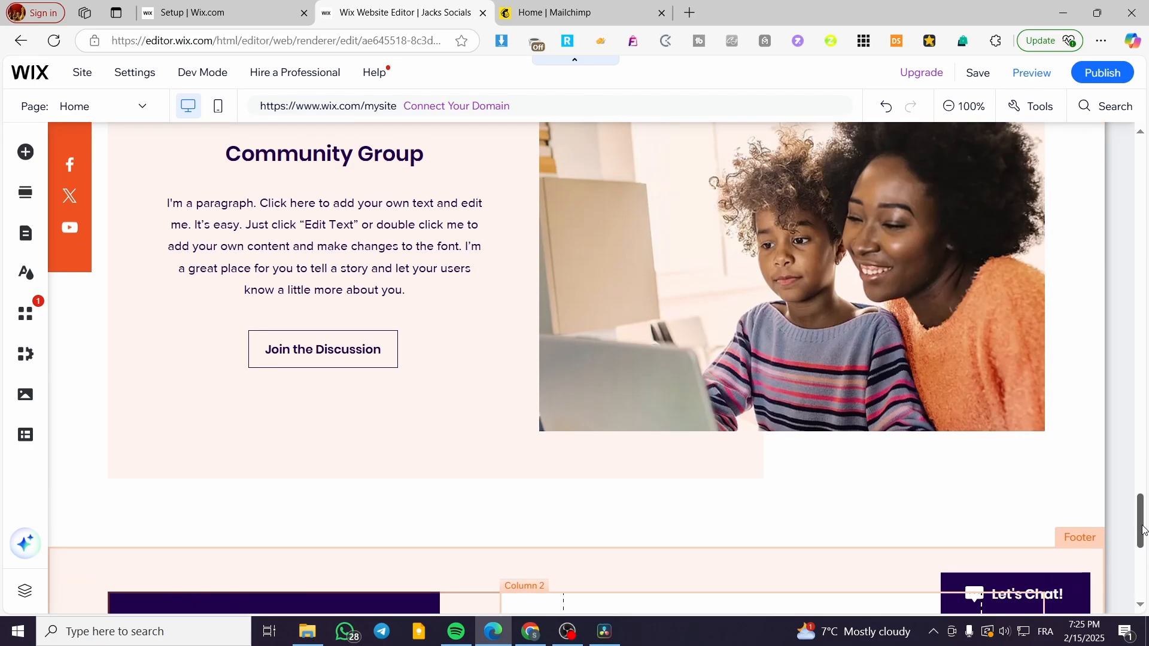
scroll(958, 497, "down", 1)
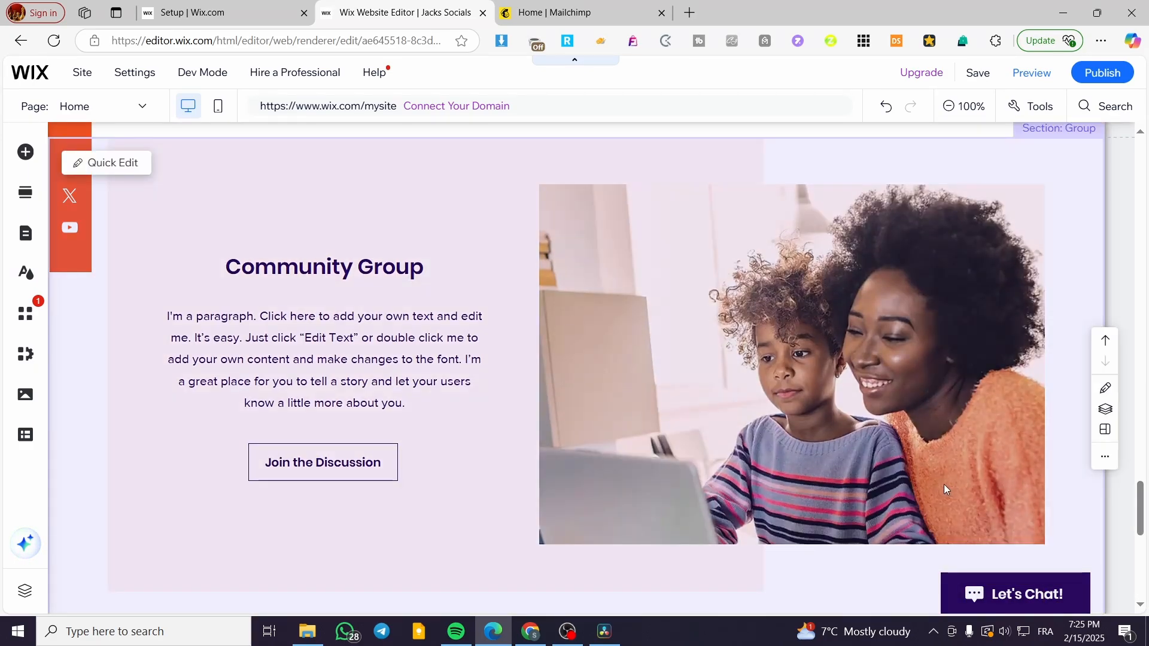
scroll(611, 439, "up", 5)
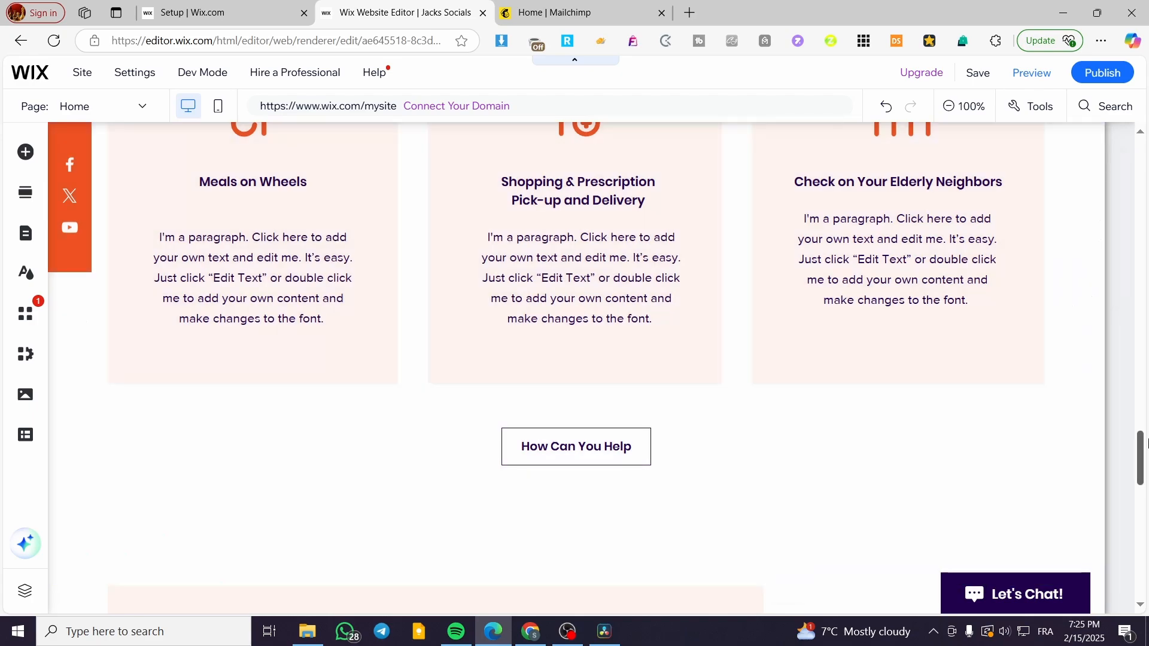
- Review the footer's HTML element, the Mailchimp home page and the Home page's header and welcome section
left_click_drag(1142, 446, 1142, 559)
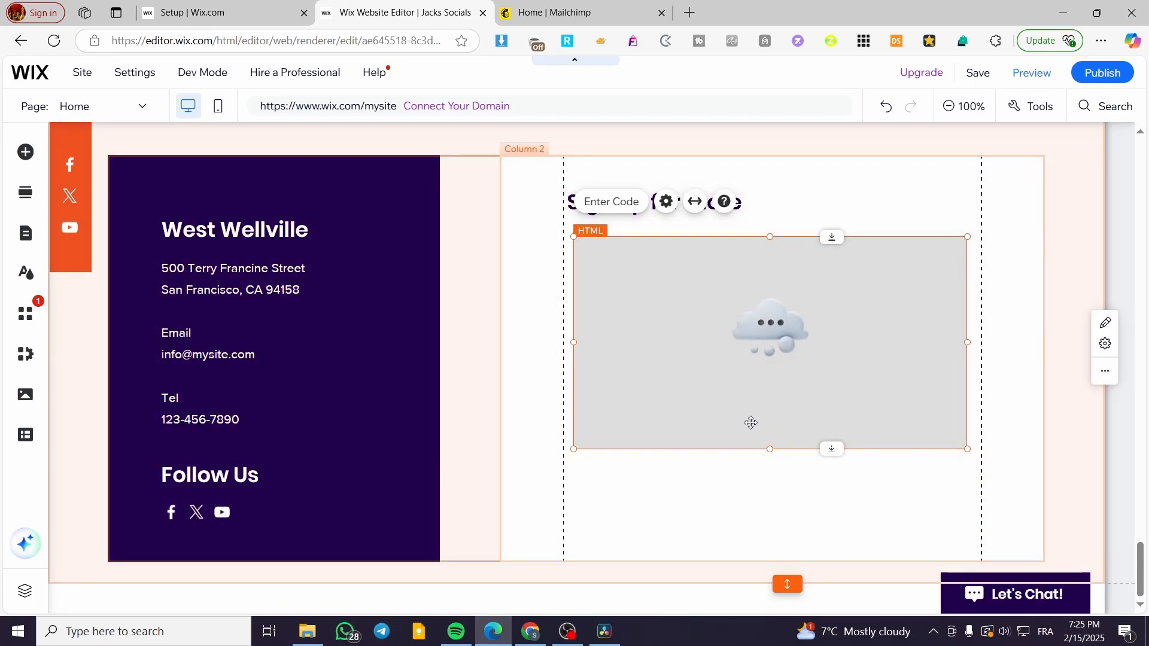
left_click(577, 13)
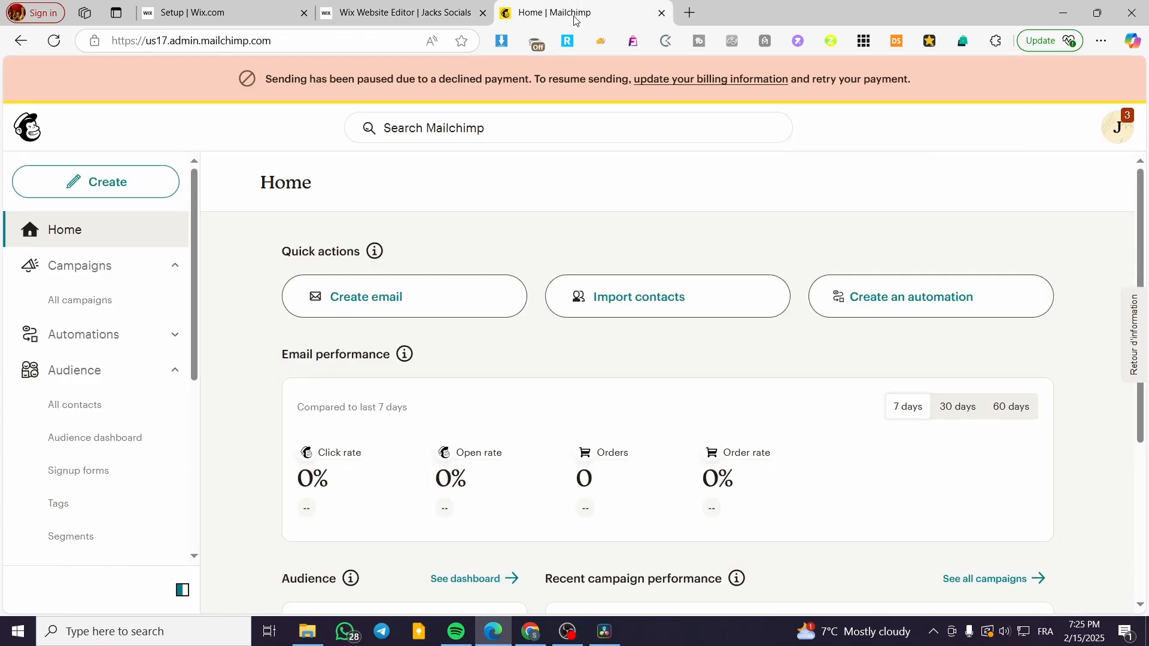
left_click(398, 13)
left_click_drag(1140, 562, 1126, 159)
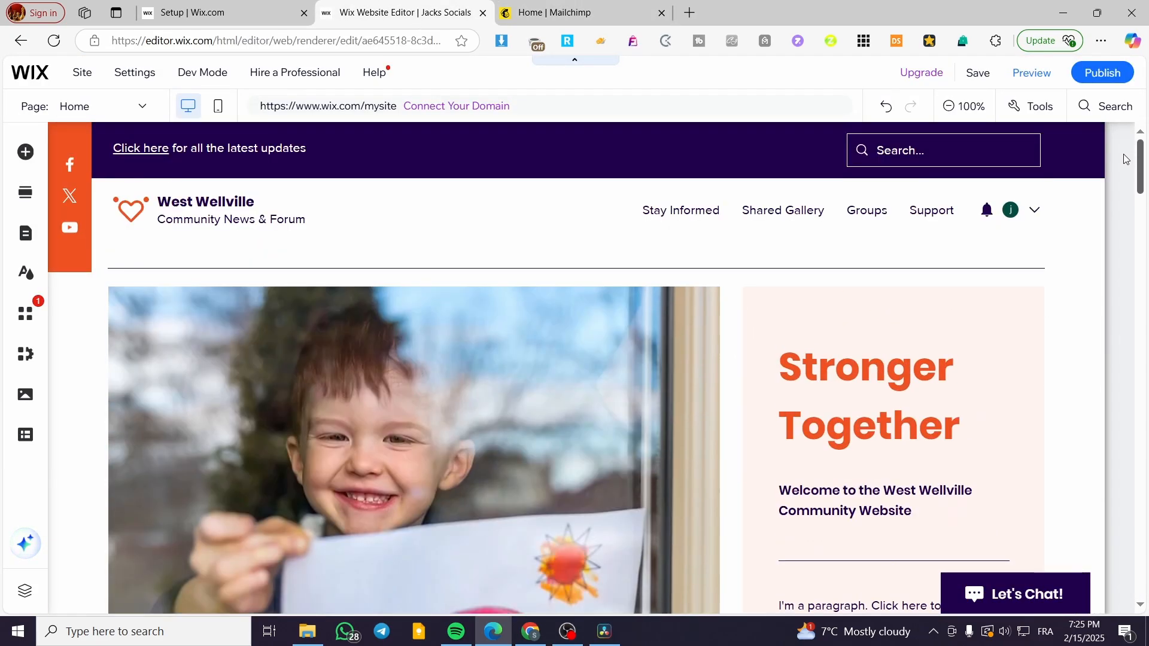
left_click(740, 160)
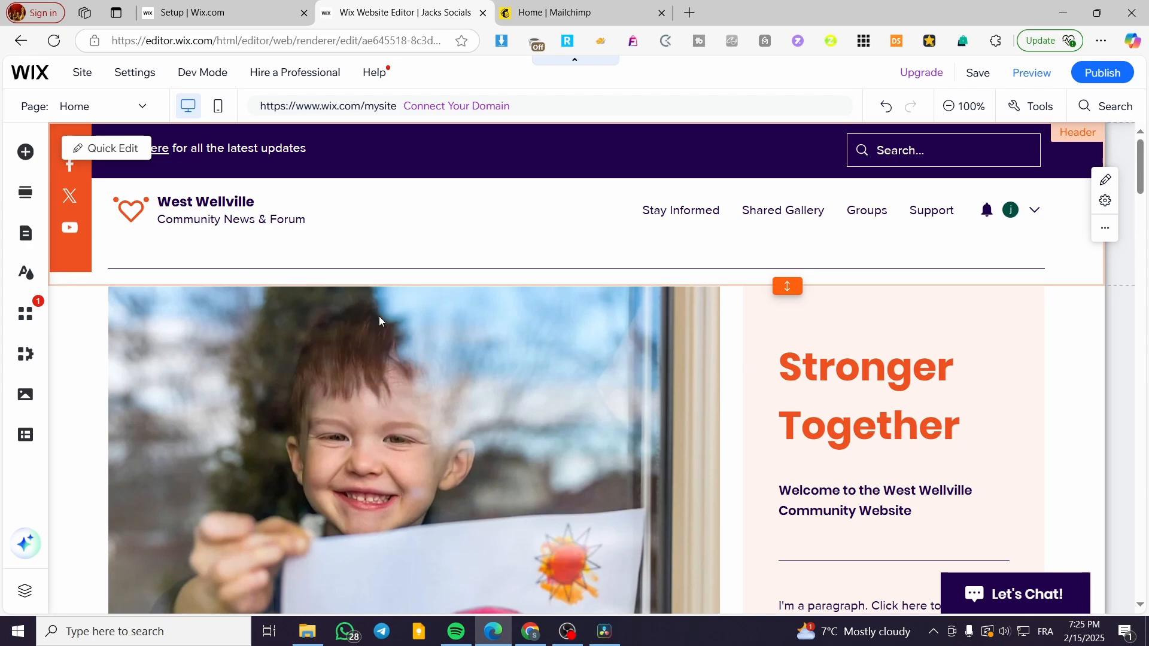
left_click(458, 348)
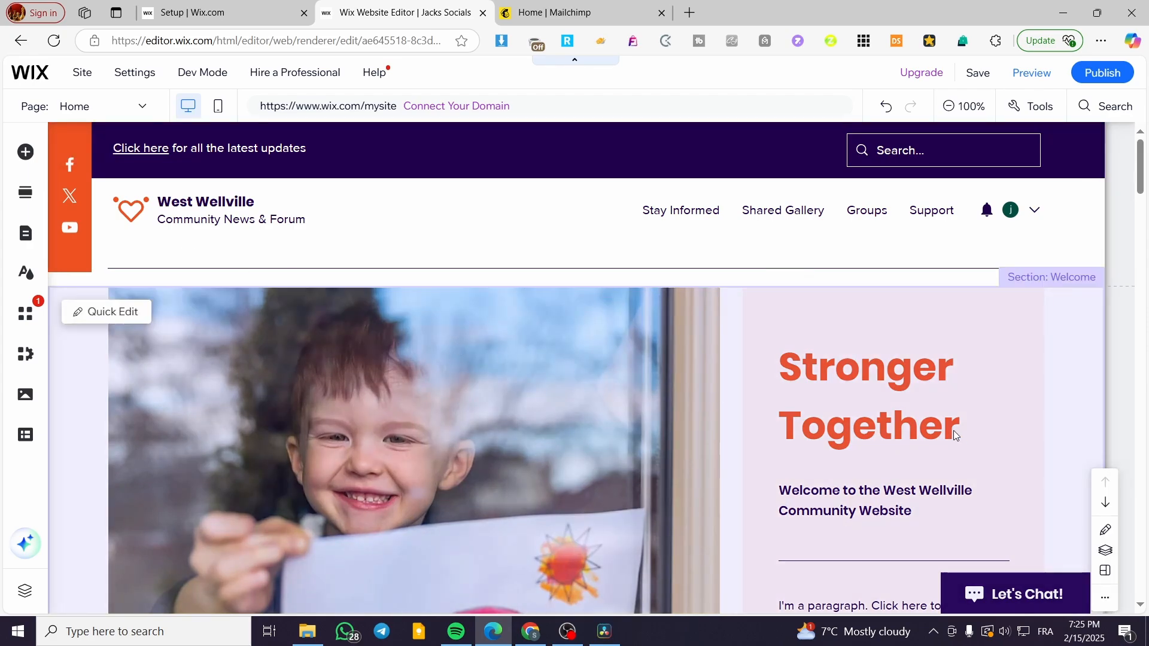
scroll(956, 427, "down", 10)
scroll(920, 399, "down", 2)
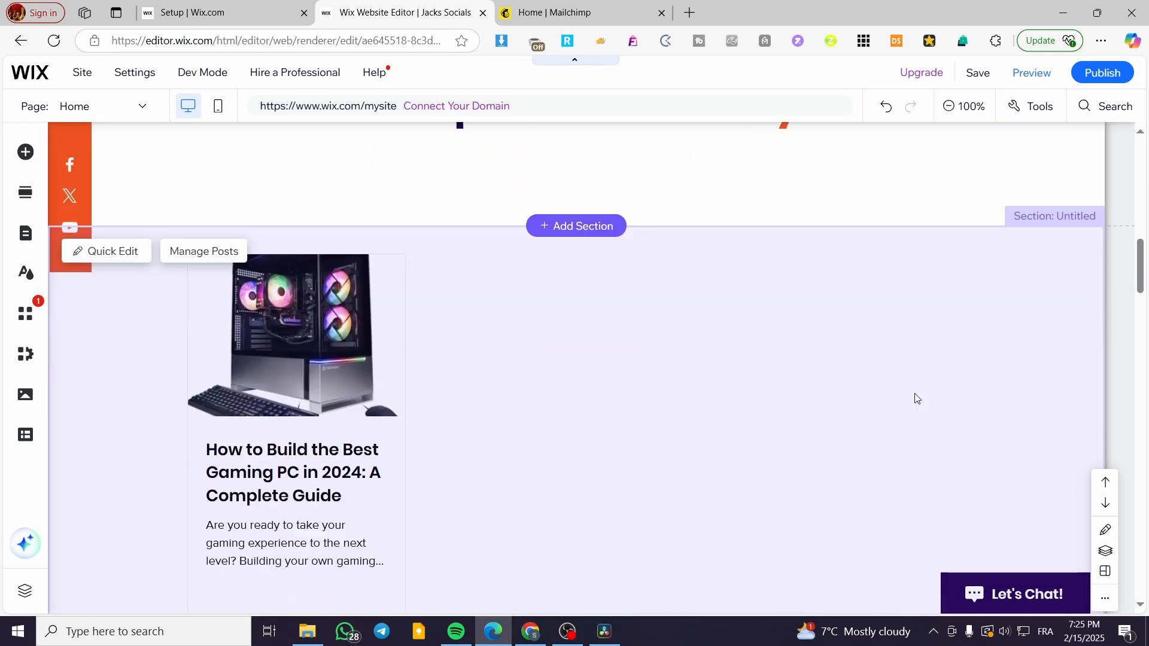
- Delete the untitled section containing the blog post list beneath the "Join us in our efforts" heading
left_click(614, 409)
scroll(840, 426, "down", 2)
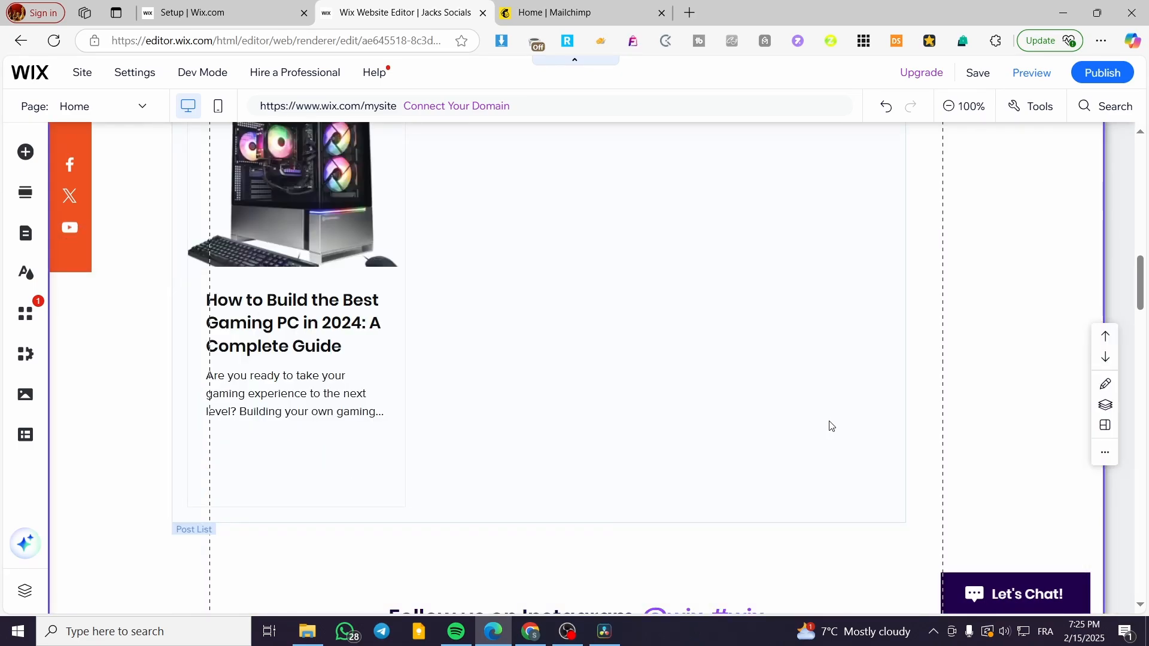
scroll(795, 427, "up", 4)
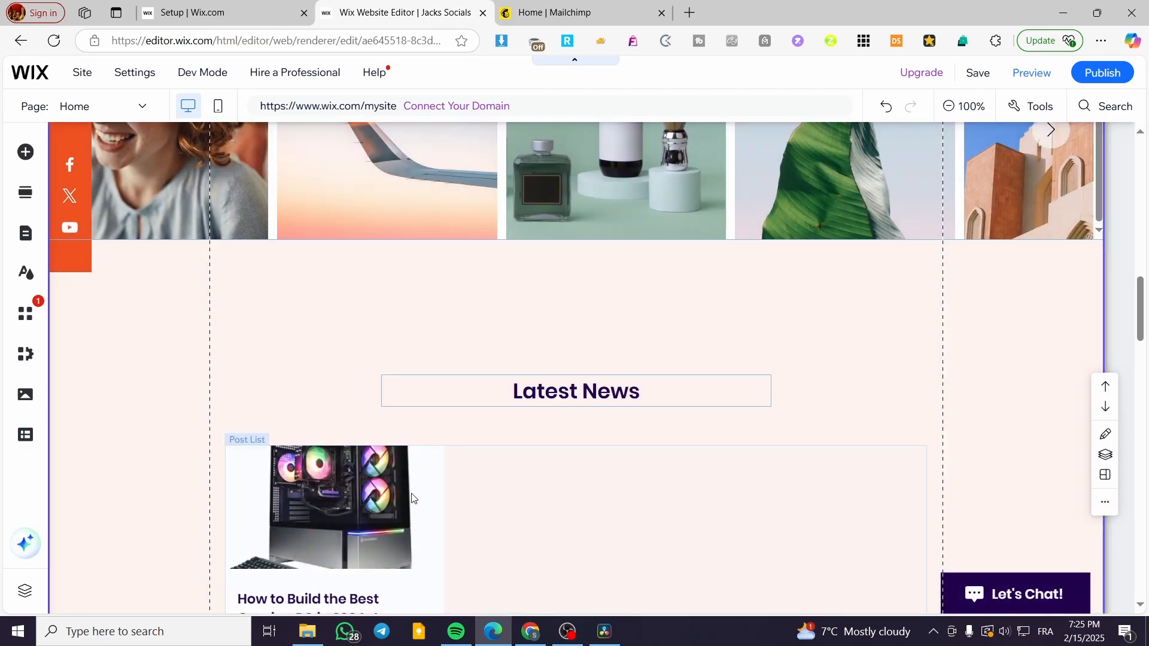
- Delete the post list, the "Latest News" heading and the remaining element below them from the Blog Feed section
left_click(414, 496)
key("Delete")
left_click(575, 402)
key("Delete")
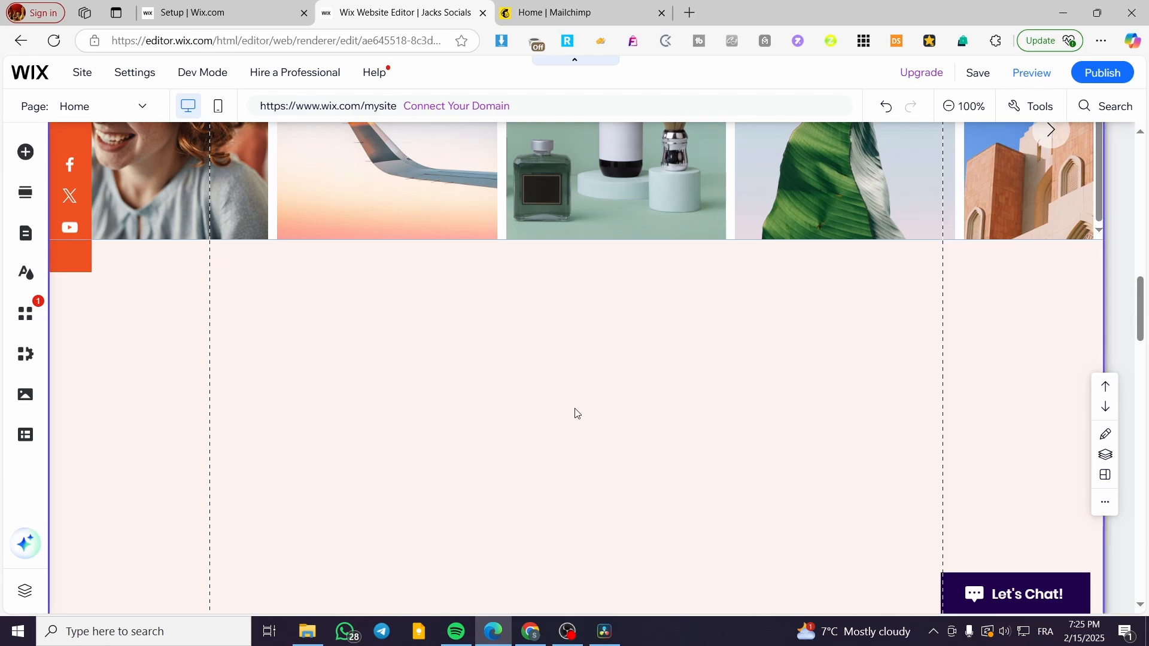
scroll(577, 416, "down", 3)
left_click(593, 393)
key("Delete")
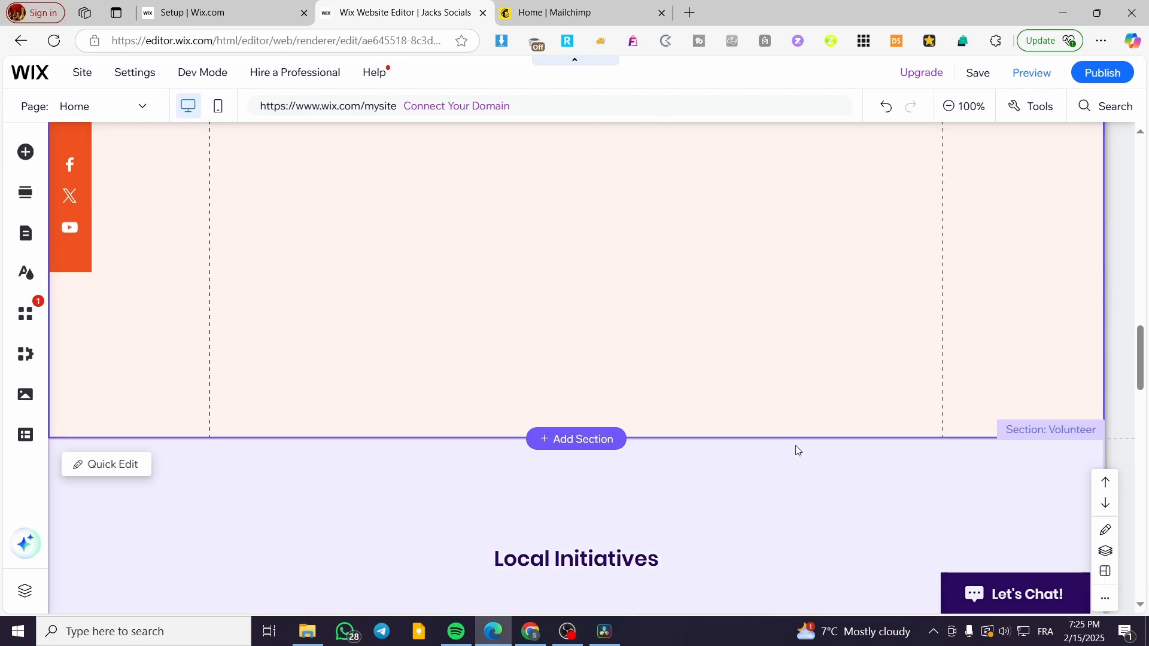
- Shorten the emptied Blog Feed section by moving its lower edge up near the Instagram images
left_click_drag(787, 438, 788, 193)
scroll(782, 452, "up", 4)
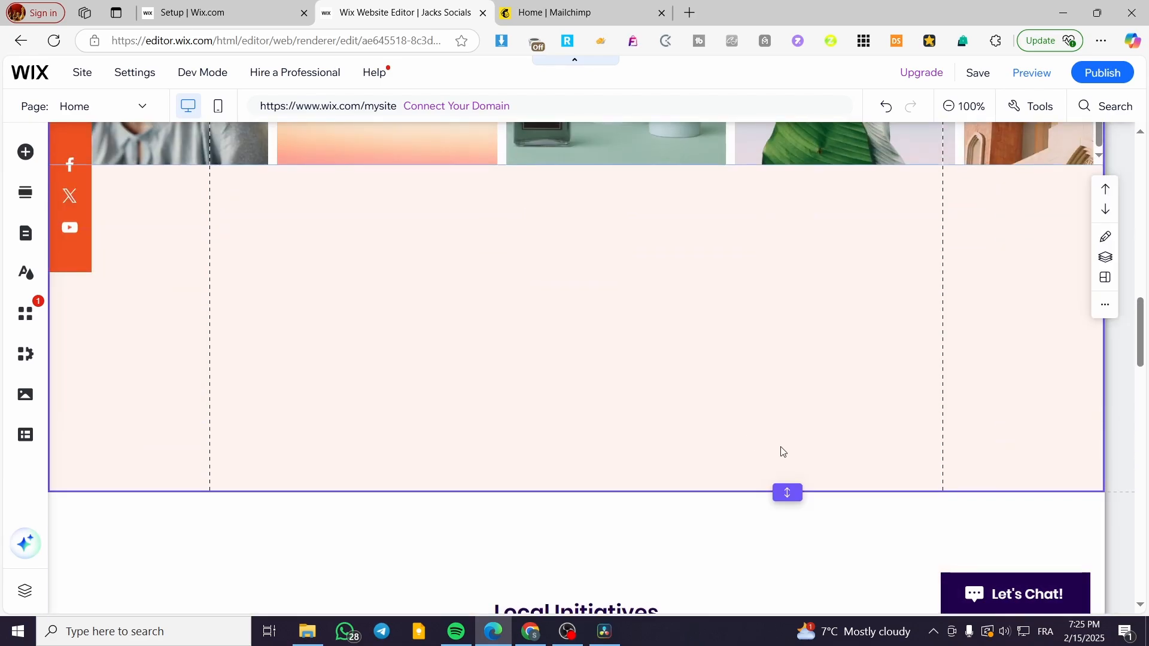
left_click_drag(788, 492, 763, 226)
scroll(716, 467, "up", 4)
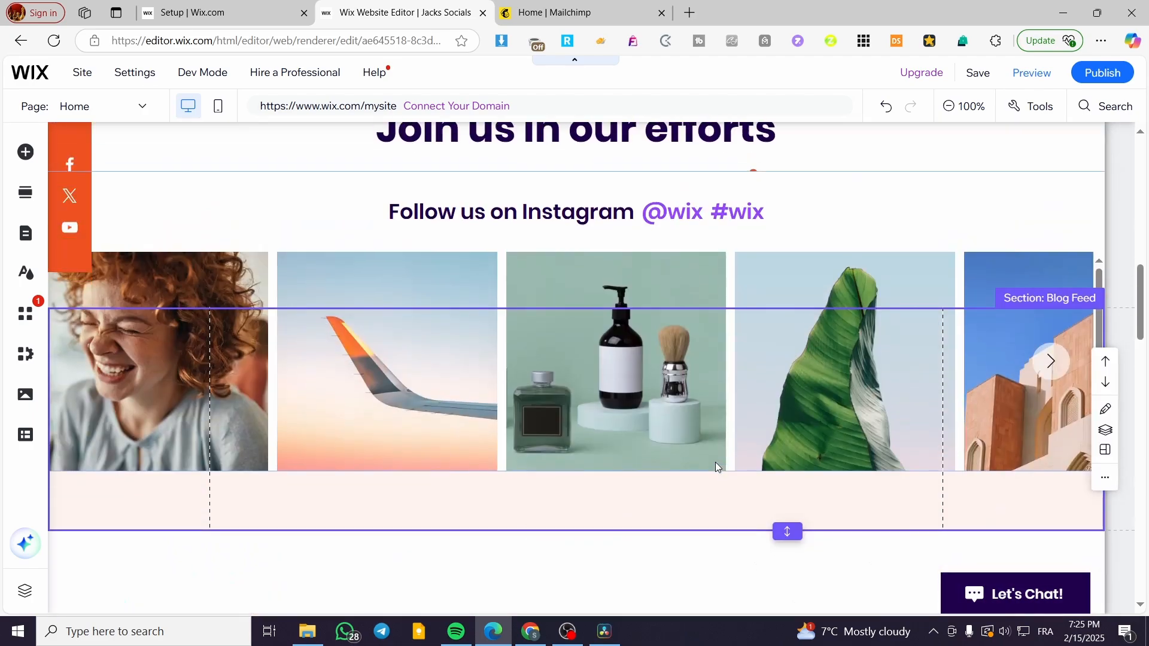
- Delete the Instagram Feed app and the empty Blog Feed section above Local Initiatives
scroll(716, 466, "up", 2)
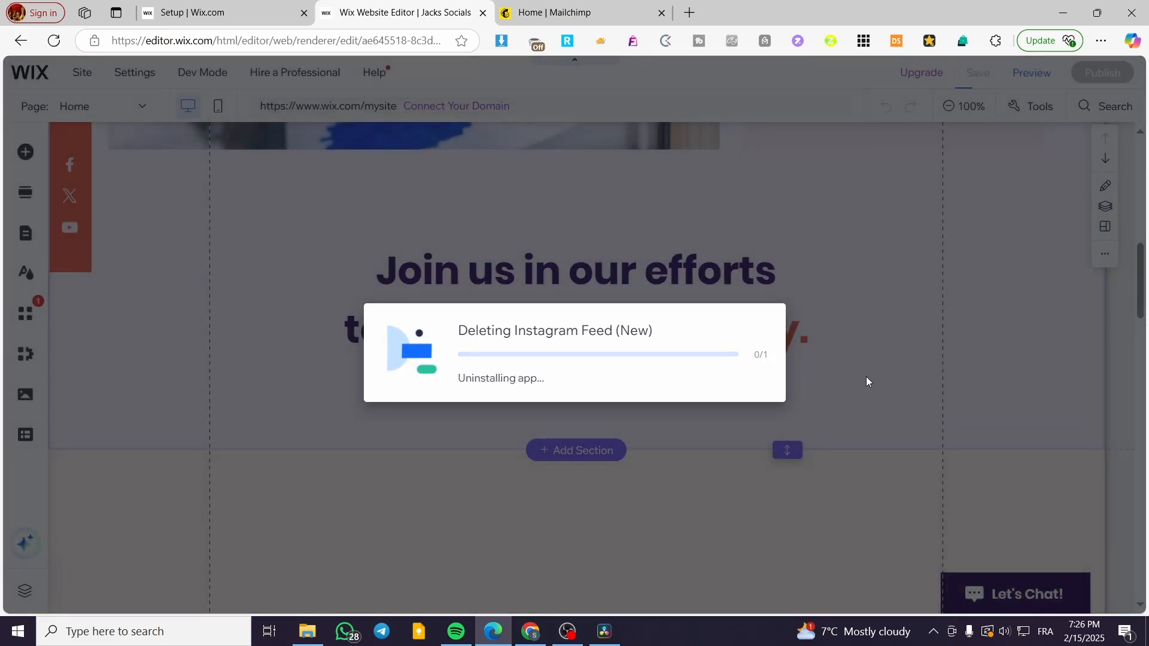
scroll(862, 403, "down", 5)
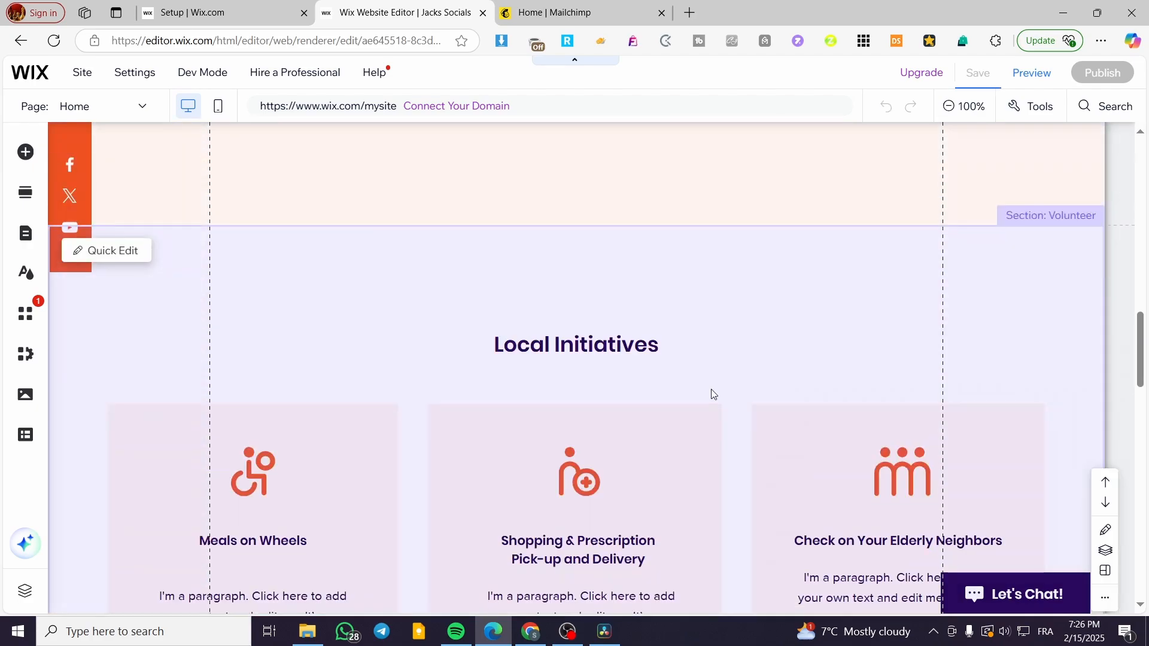
scroll(814, 287, "up", 3)
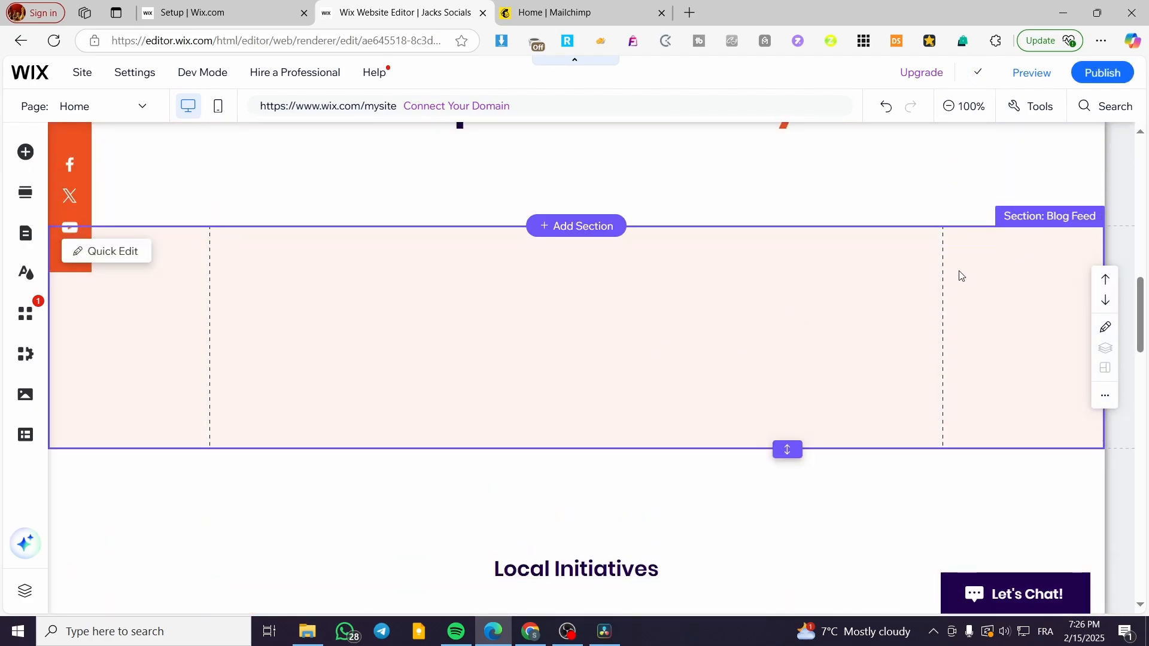
key("Delete")
scroll(778, 335, "up", 2)
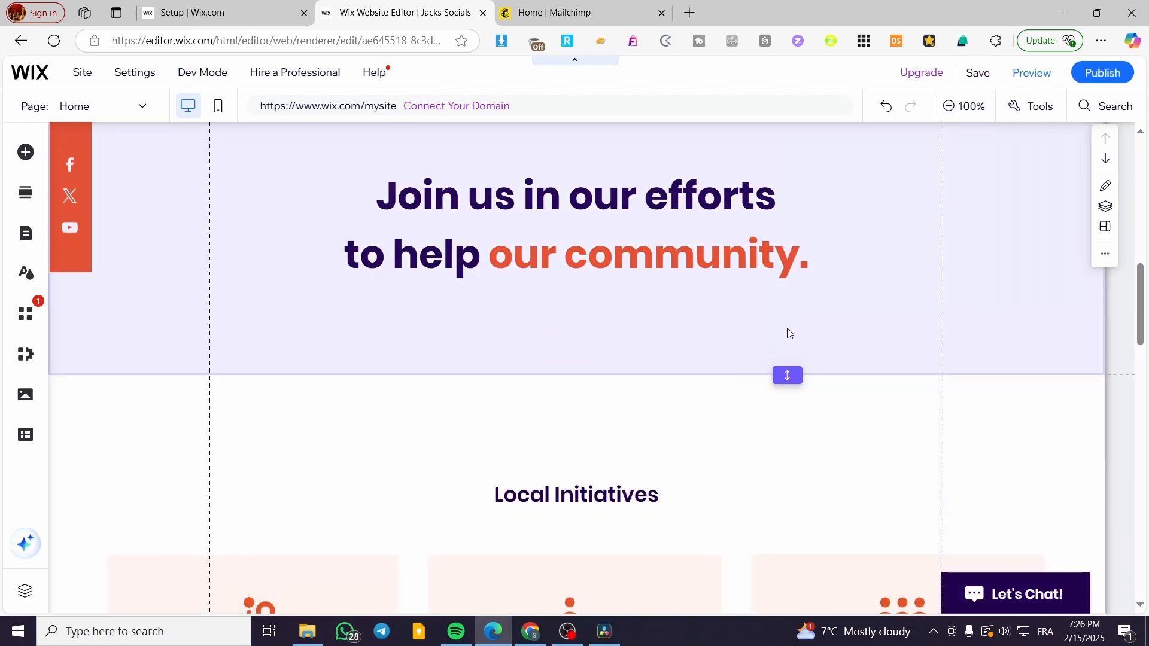
- Open the code settings of the HTML element under the footer's "Sign Up for more" heading
scroll(784, 395, "up", 5)
scroll(778, 413, "up", 3)
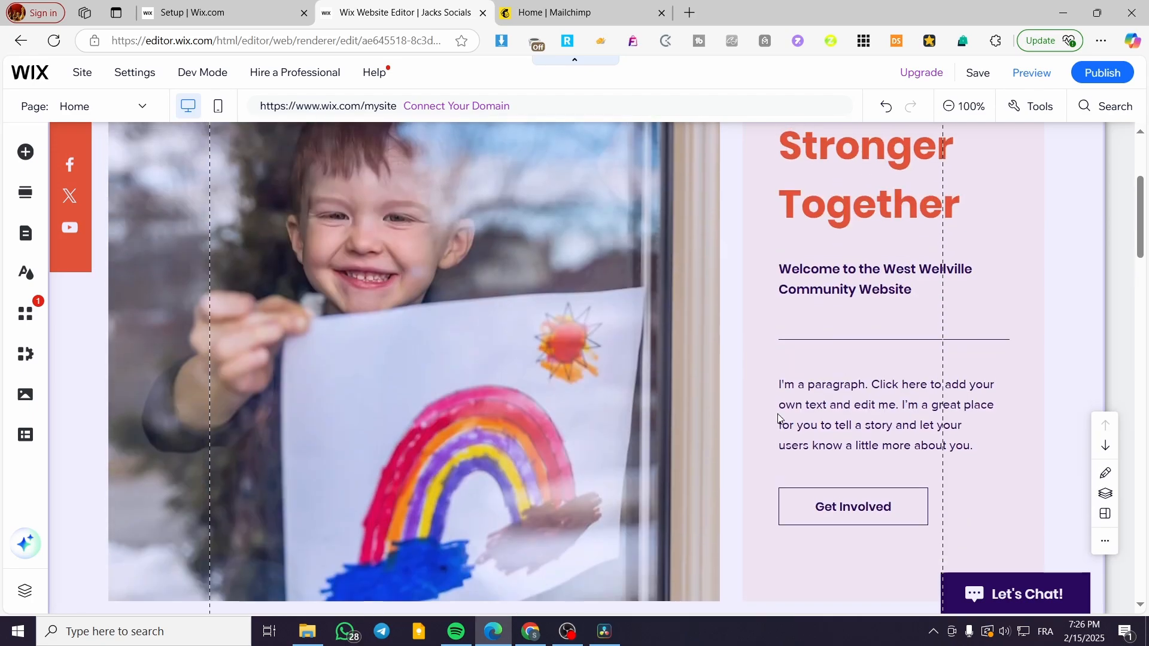
scroll(776, 389, "down", 15)
scroll(780, 382, "down", 3)
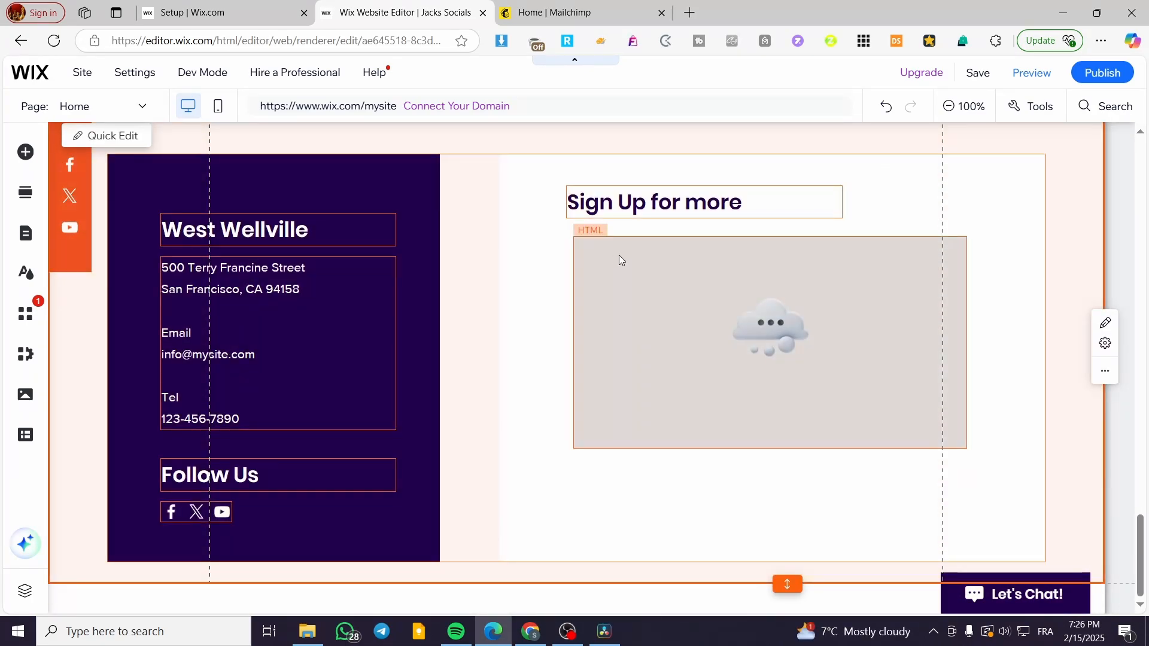
left_click(675, 282)
left_click(616, 204)
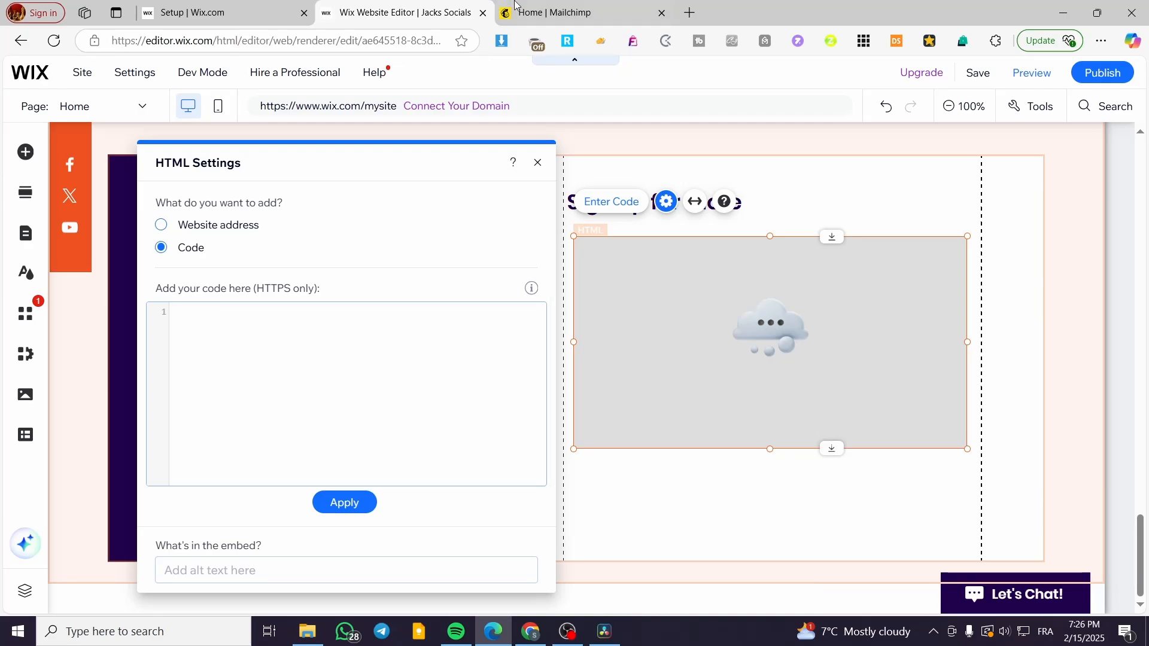
- Switch to Mailchimp and open the audience's signup forms down to the list of recent forms
key("ctrl+Tab")
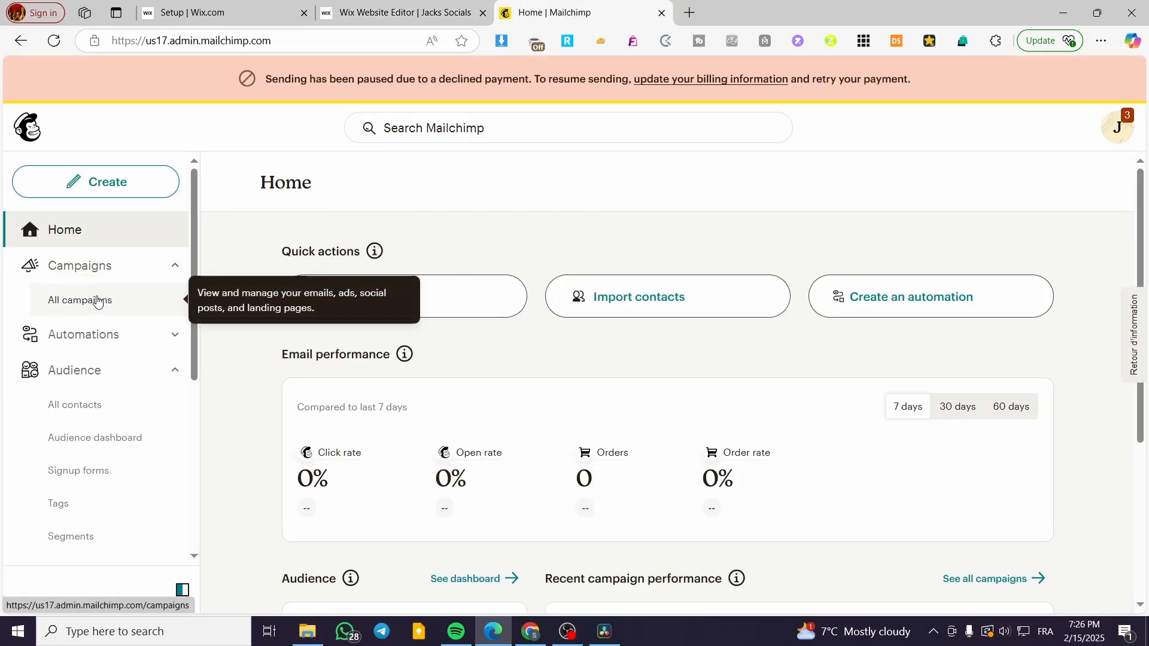
scroll(113, 340, "down", 5)
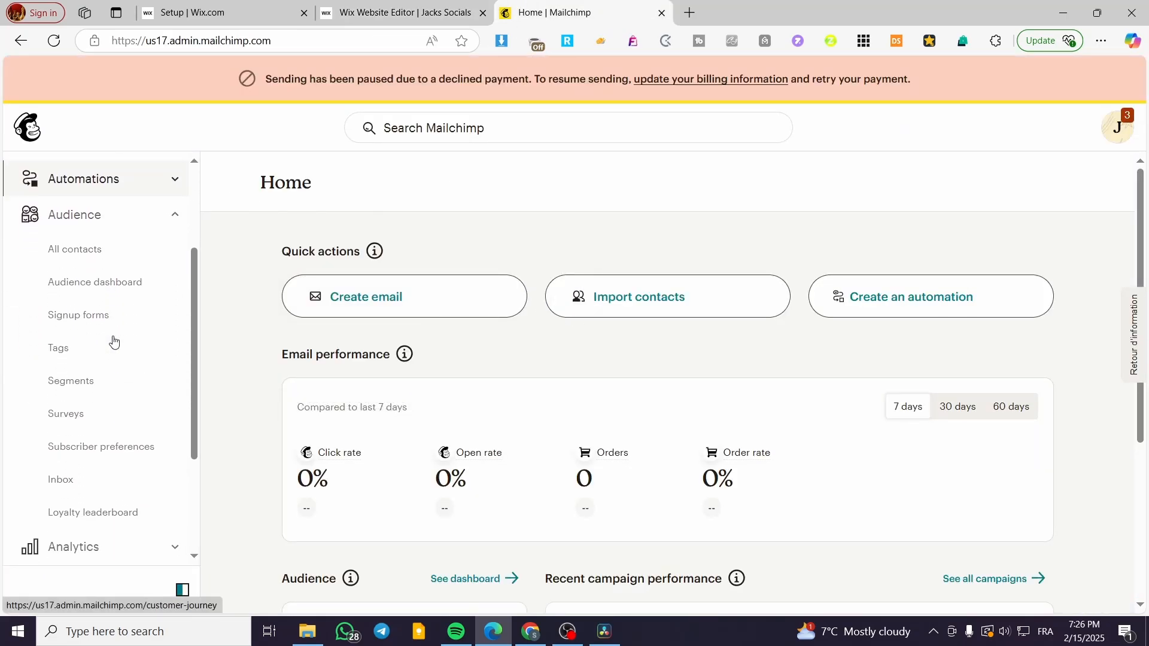
left_click(161, 448)
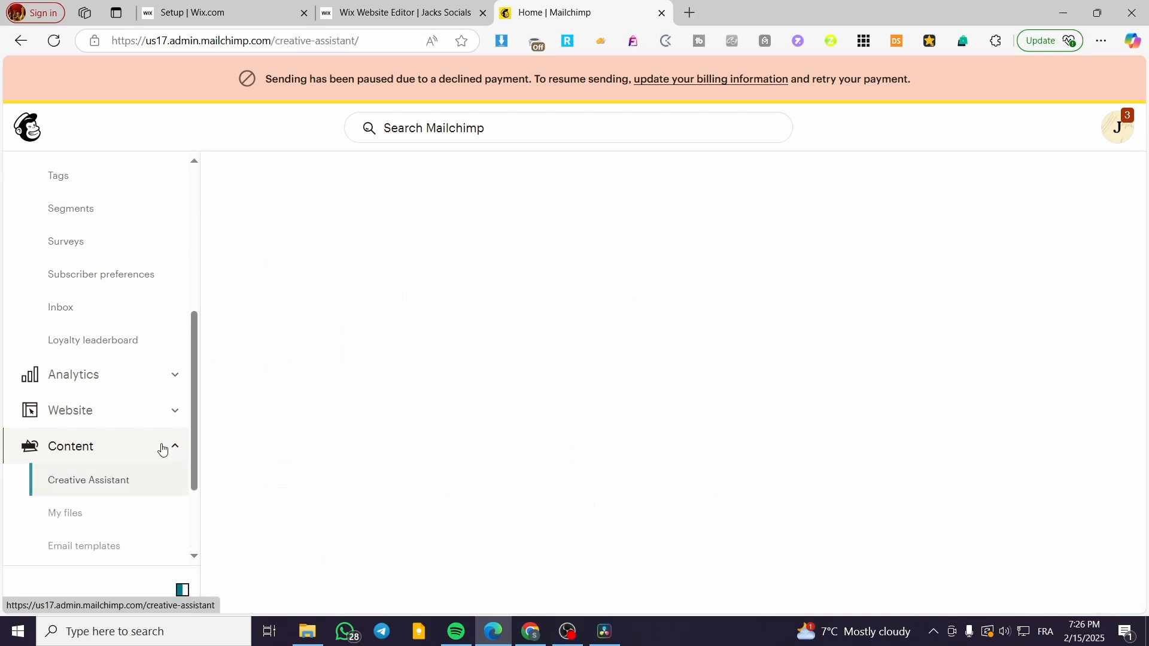
scroll(141, 413, "up", 10)
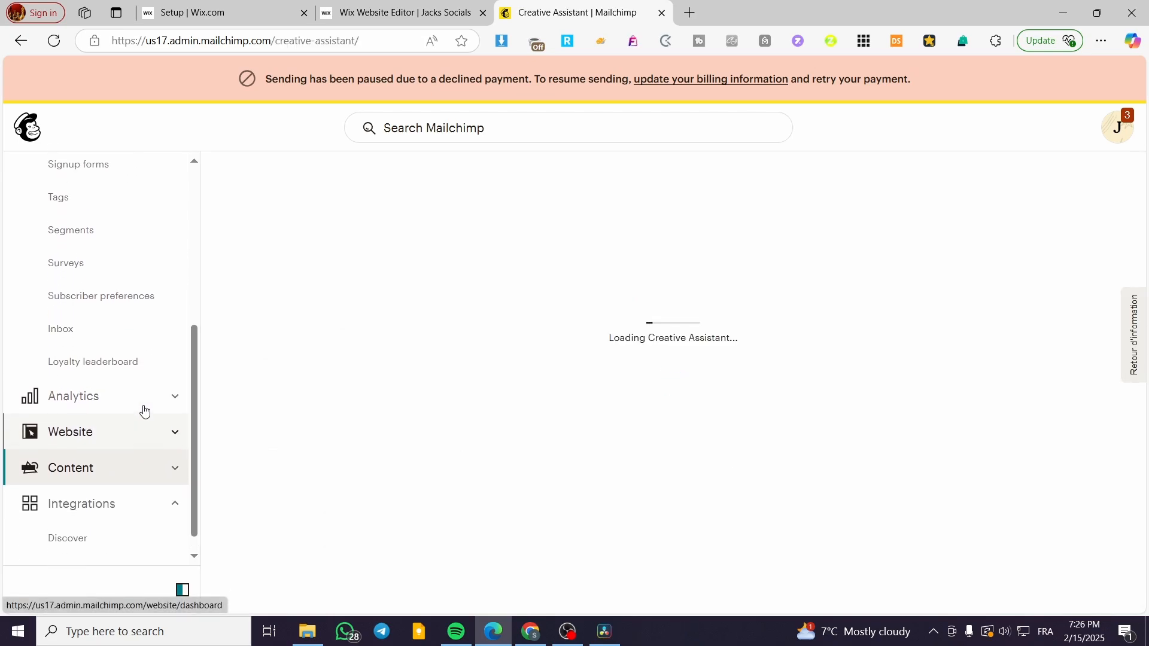
scroll(173, 370, "down", 1)
left_click(98, 368)
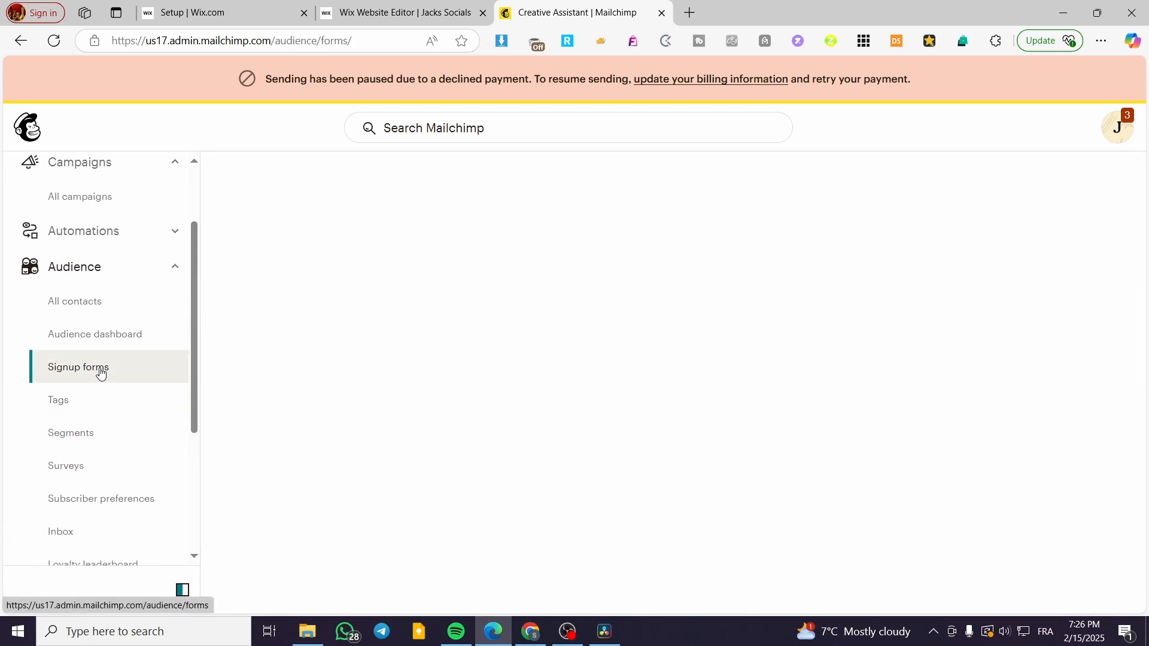
scroll(417, 377, "down", 3)
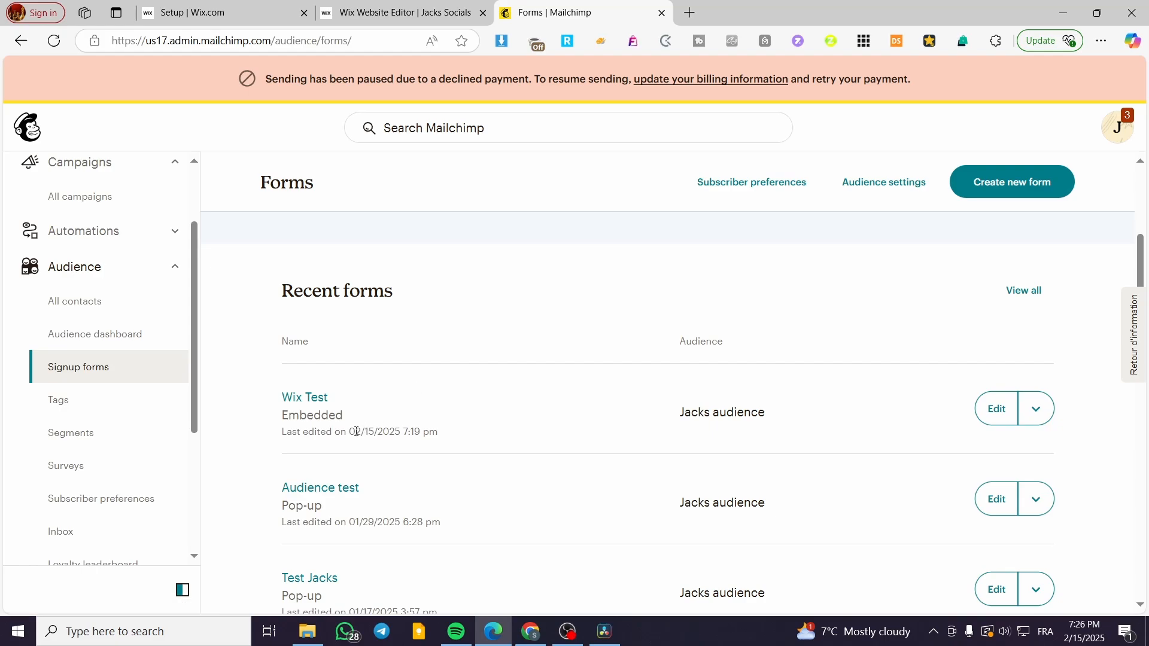
- Open the embedded form "Wix Test" for editing, continue to its embed code and copy the code
left_click(1030, 416)
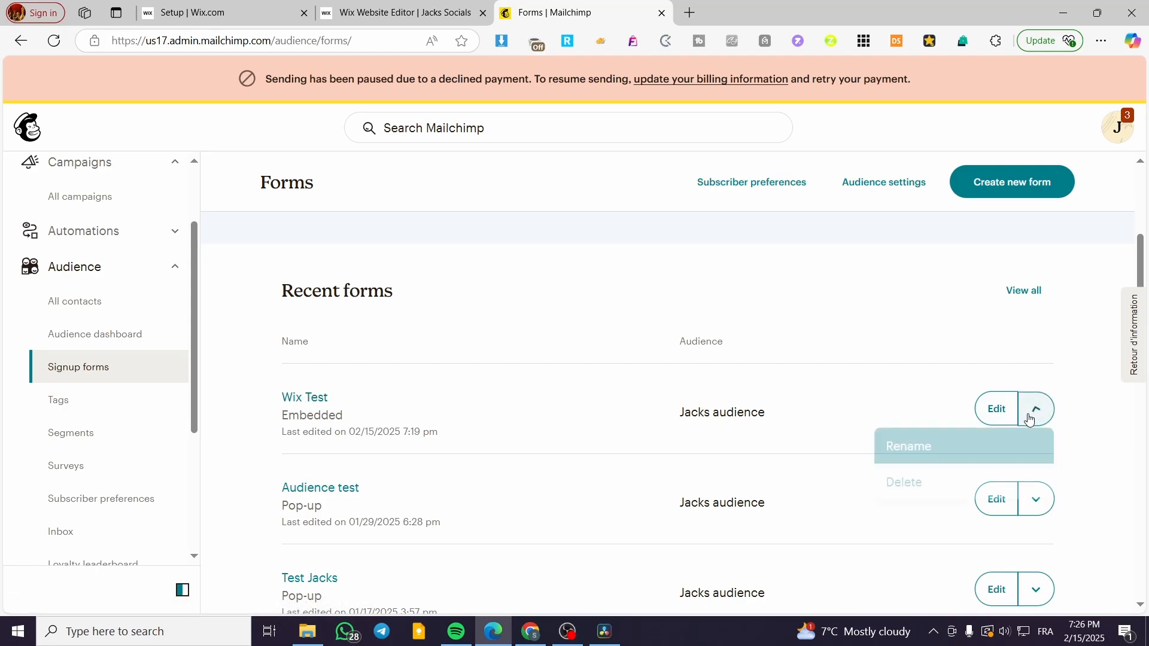
left_click(998, 413)
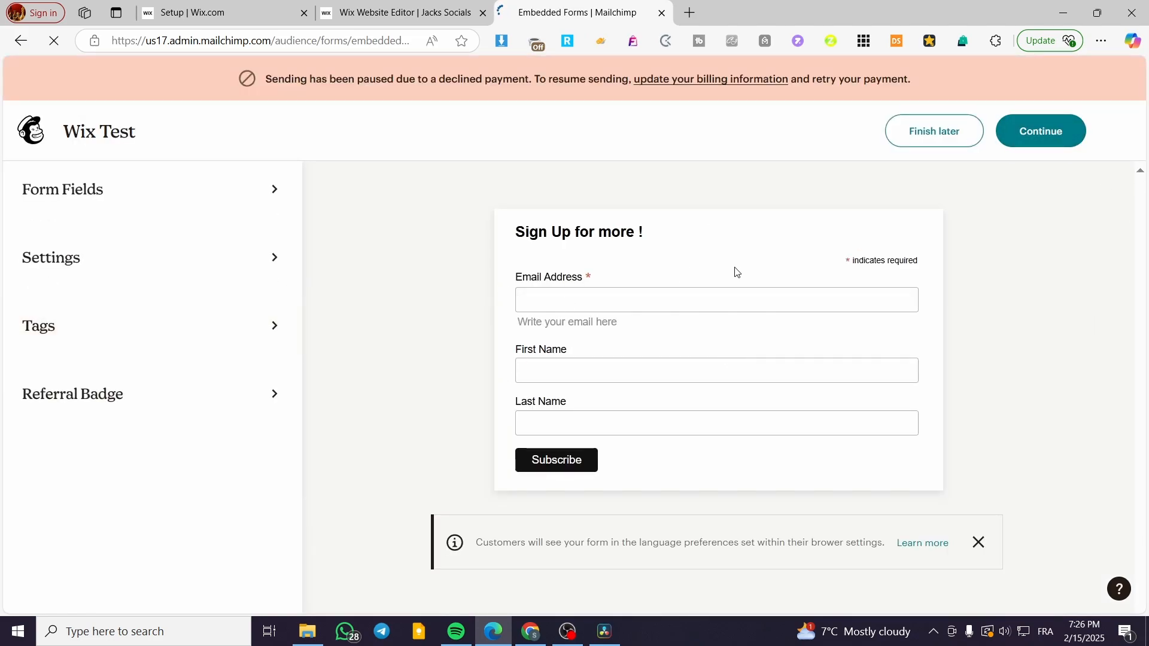
left_click(1056, 134)
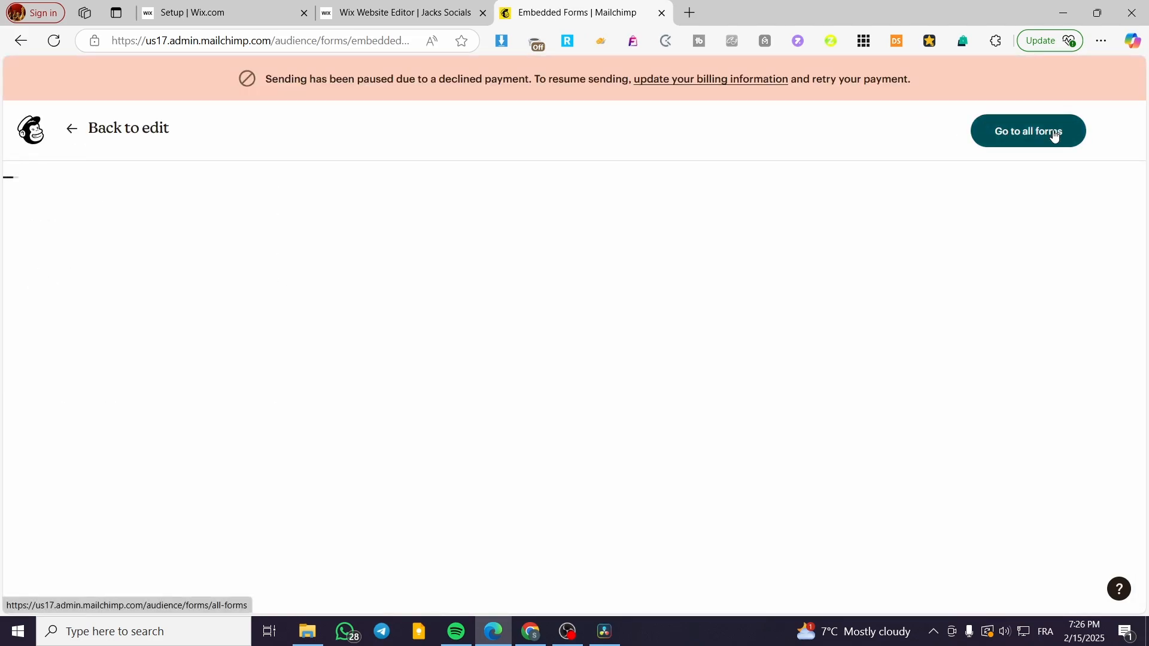
left_click(790, 322)
- Switch back to the Wix editor, paste the form code into the footer's HTML element, apply it and close the settings
left_click(448, 8)
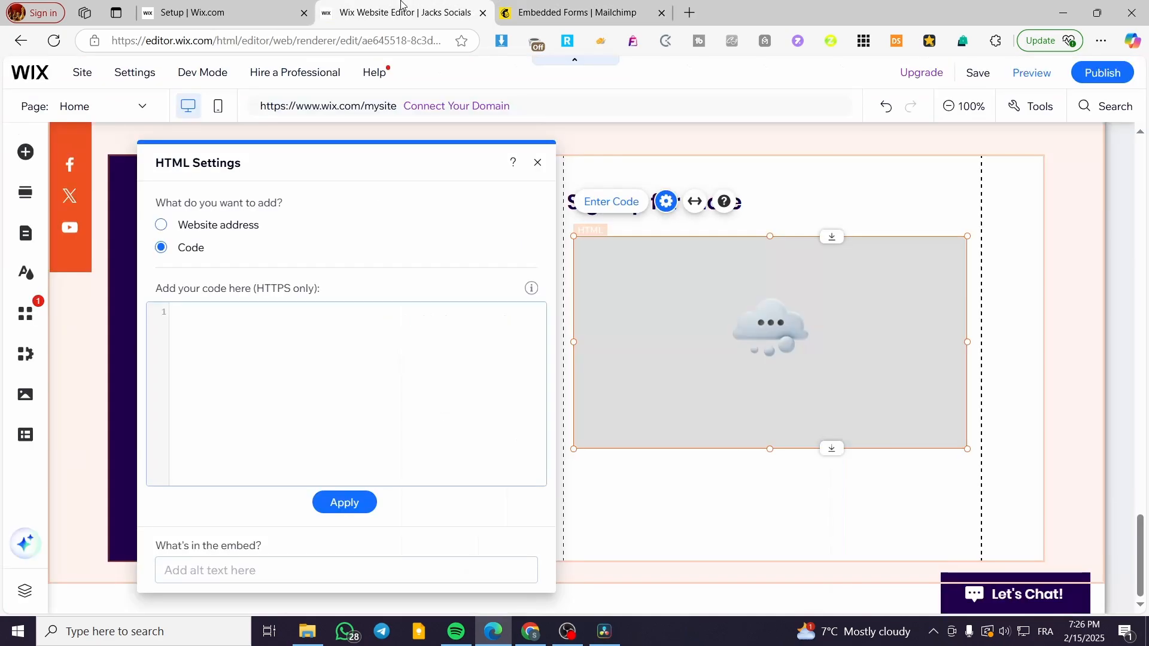
left_click(343, 346)
key("ctrl+v")
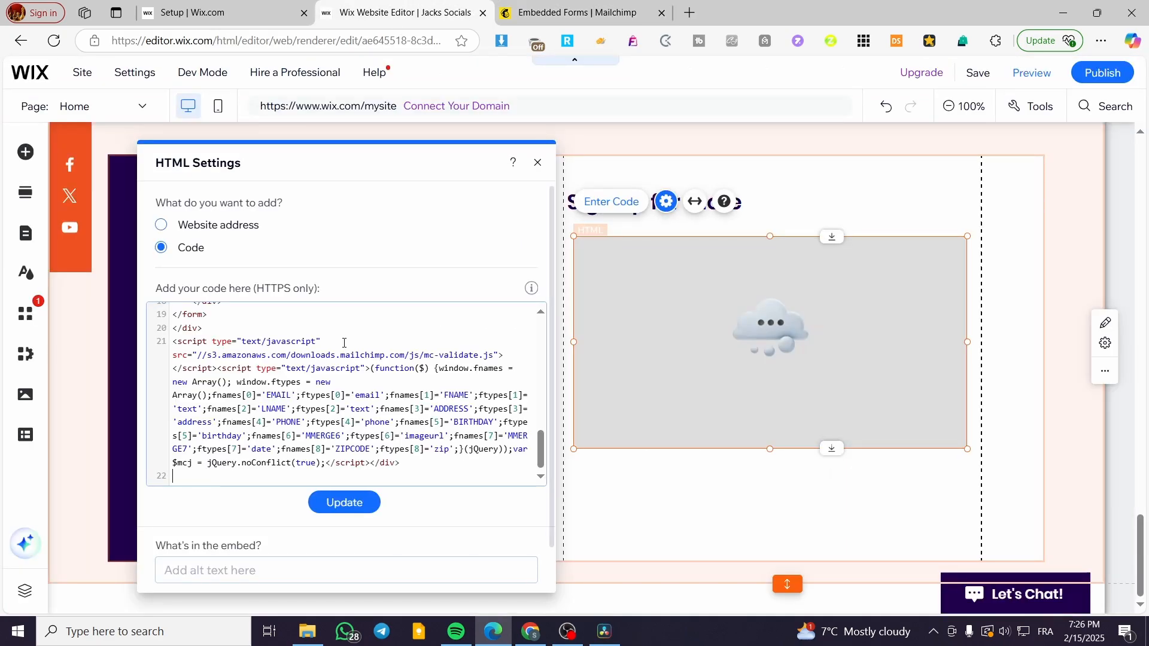
left_click(344, 503)
left_click(538, 163)
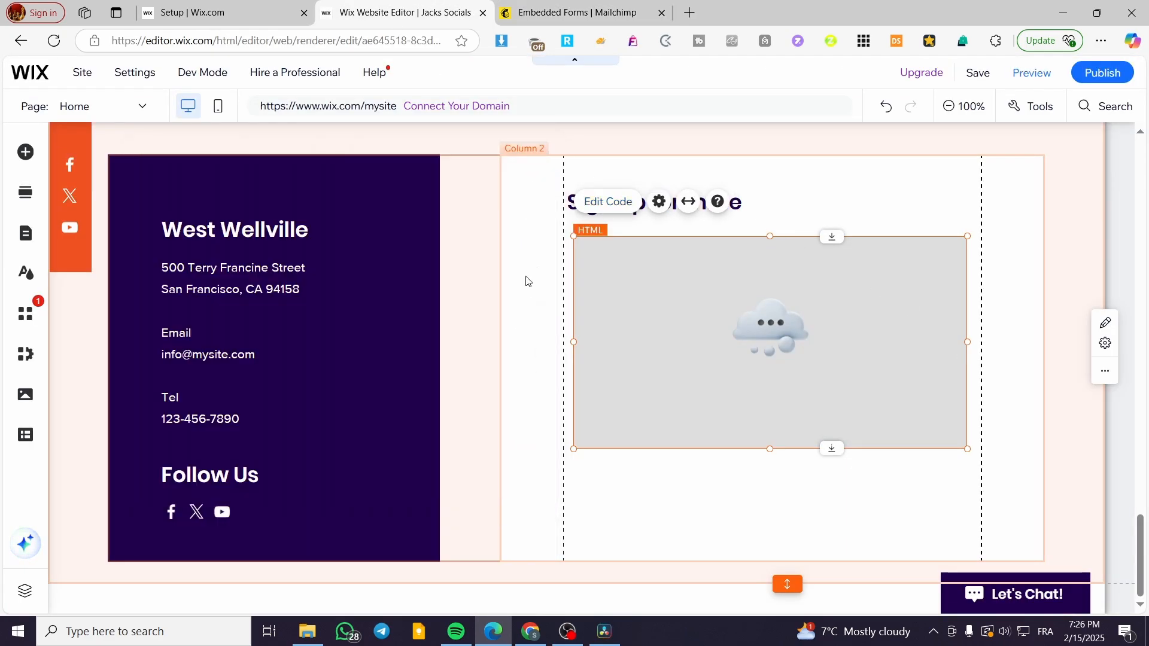
- Extend the footer's HTML element downward, widen it and shift it slightly left within the column
left_click_drag(772, 450, 775, 540)
left_click_drag(968, 388, 1014, 389)
left_click_drag(846, 348, 823, 349)
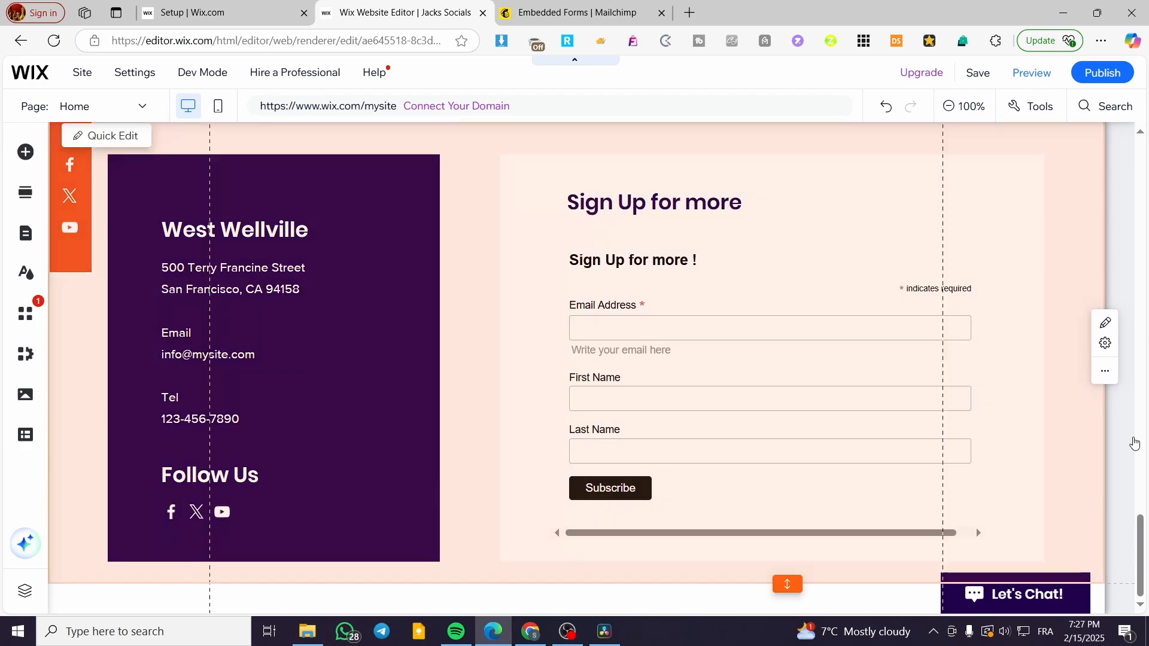
- Fine-tune the embedded form's position and widen it rightward to fit all its content, dismissing the gridlines notice
left_click(1100, 370)
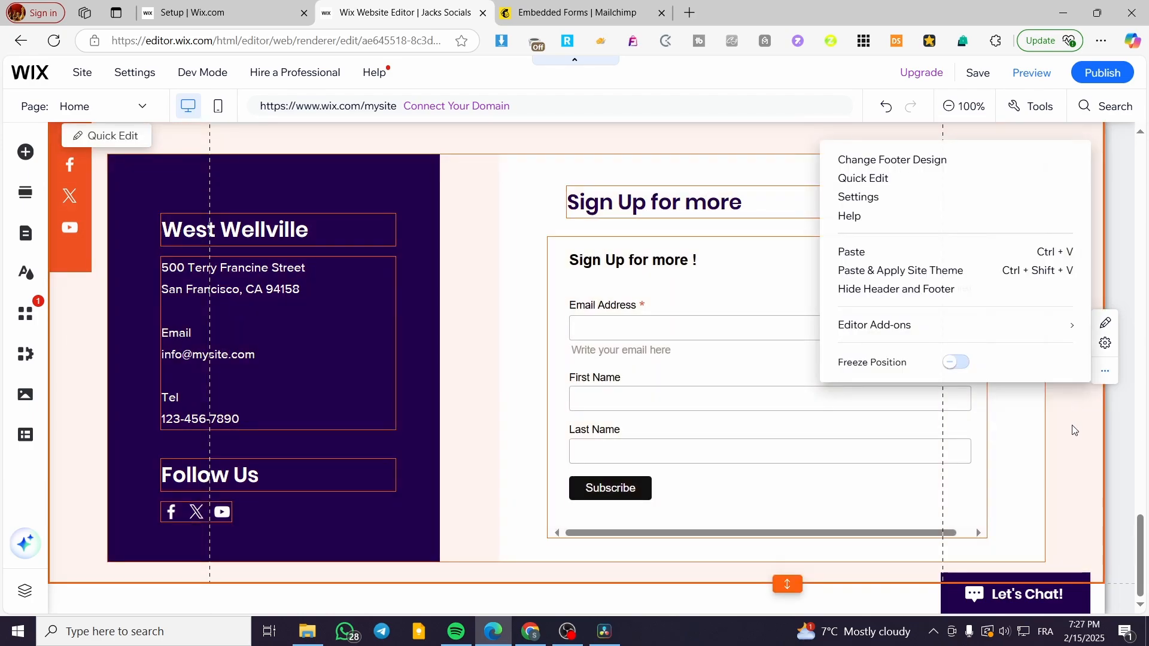
left_click(572, 507)
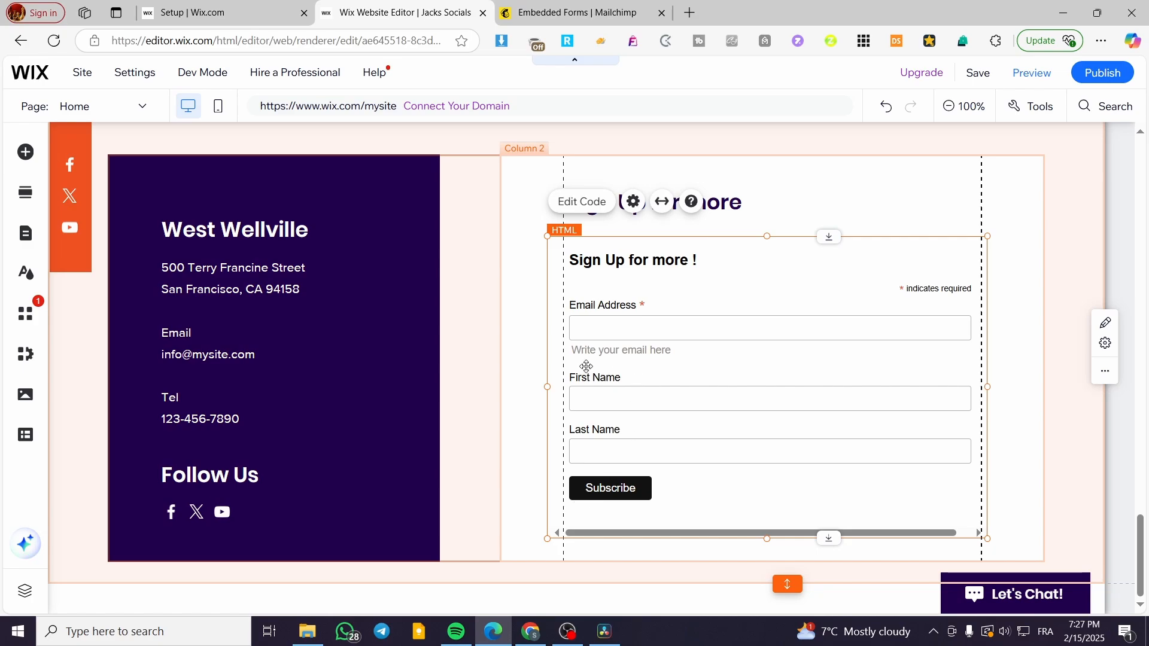
left_click_drag(548, 388, 560, 386)
left_click_drag(659, 371, 649, 372)
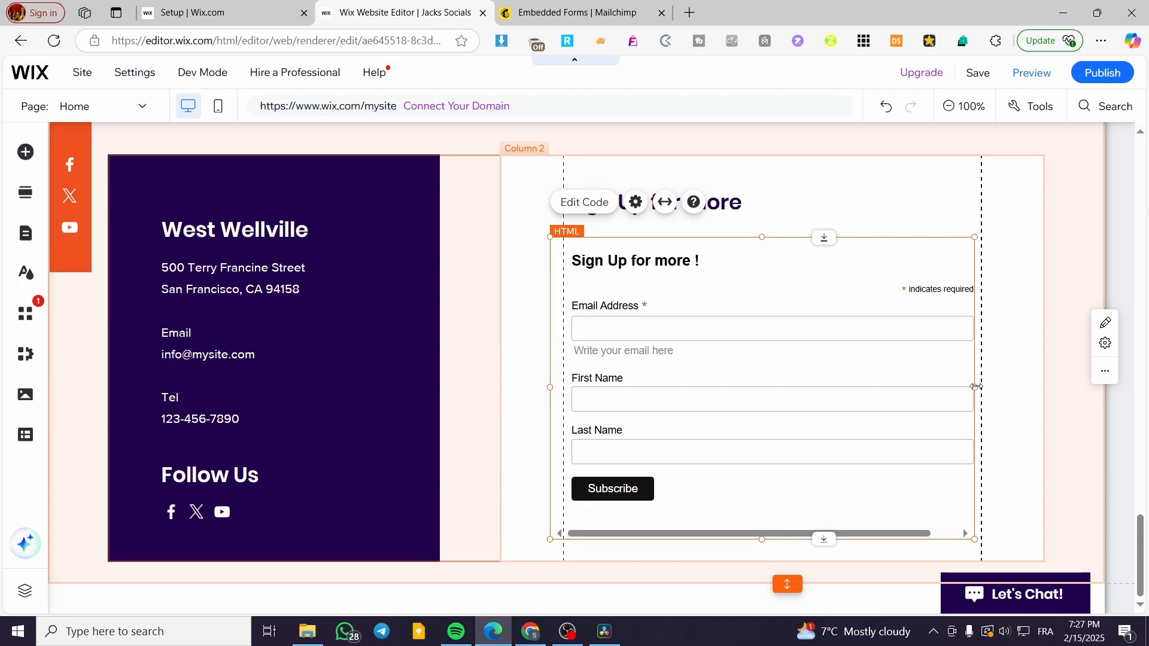
left_click_drag(975, 387, 1025, 387)
left_click_drag(909, 388, 907, 389)
left_click(1070, 223)
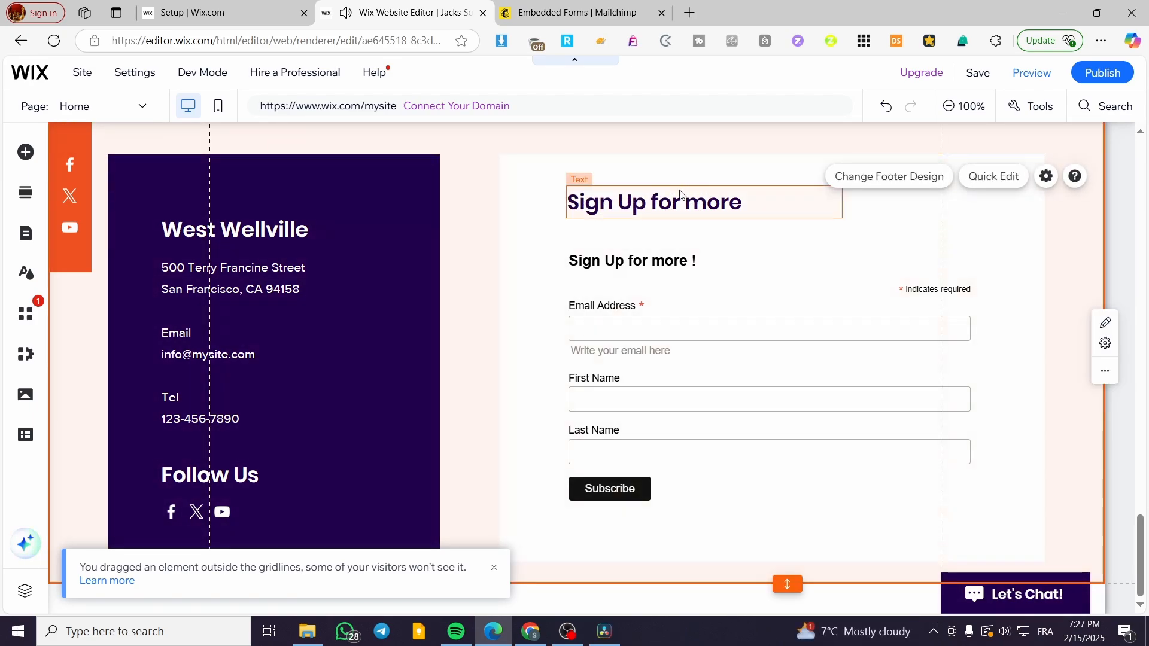
left_click(494, 571)
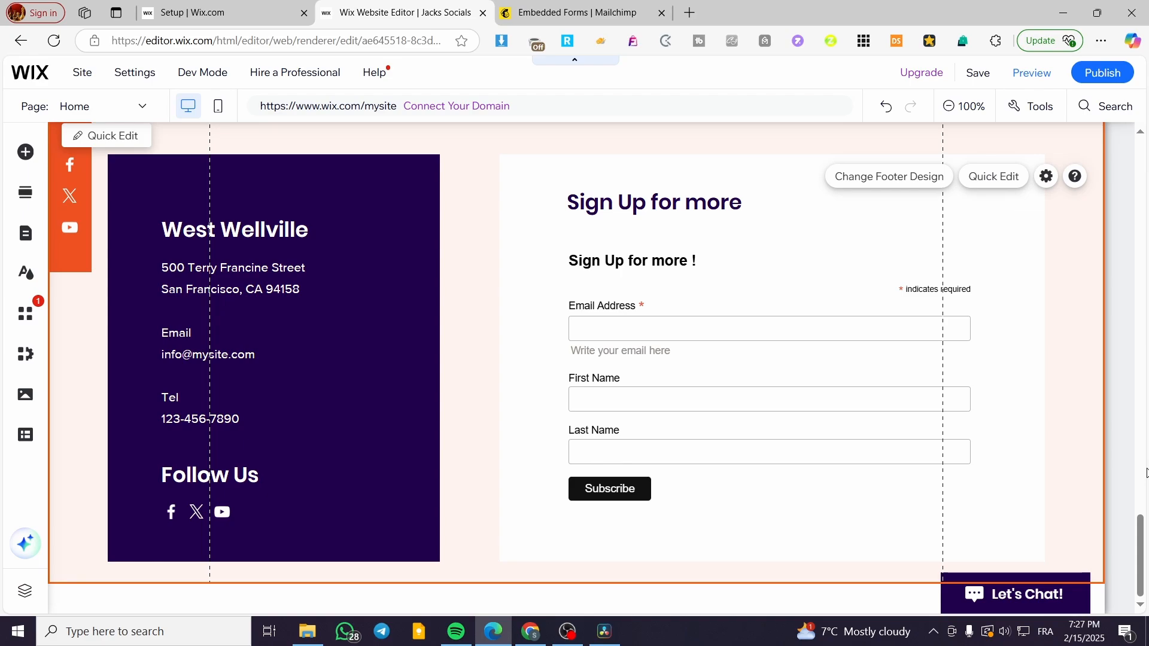